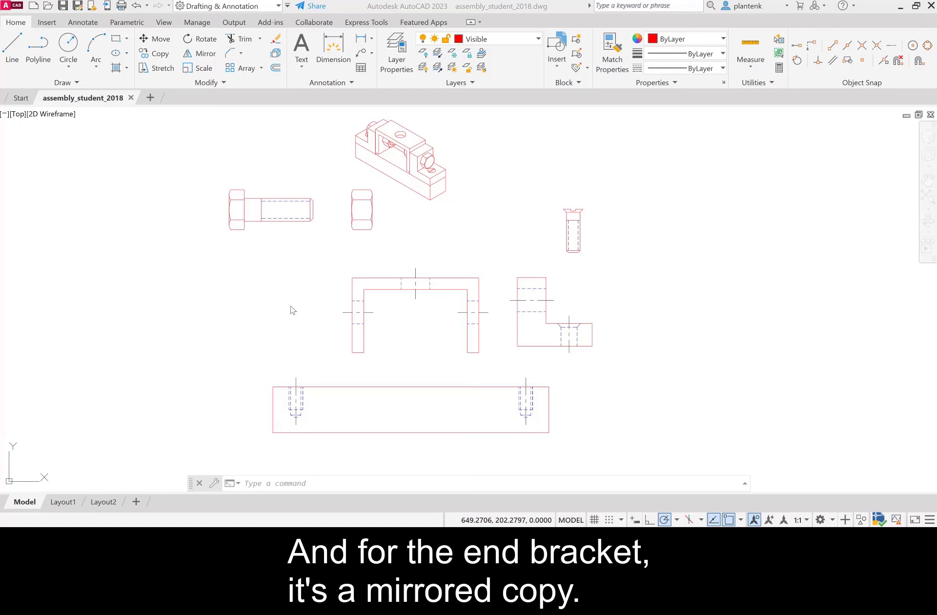
Step: Mirror the whole end bracket about the vertical centerline of the center plate's top hole, keeping the original bracket
click(196, 54)
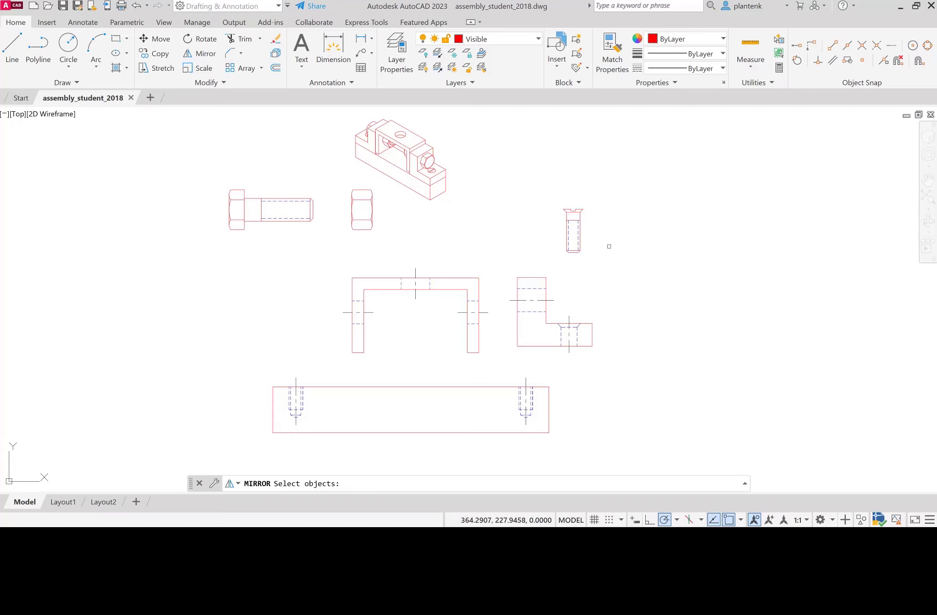
click(503, 262)
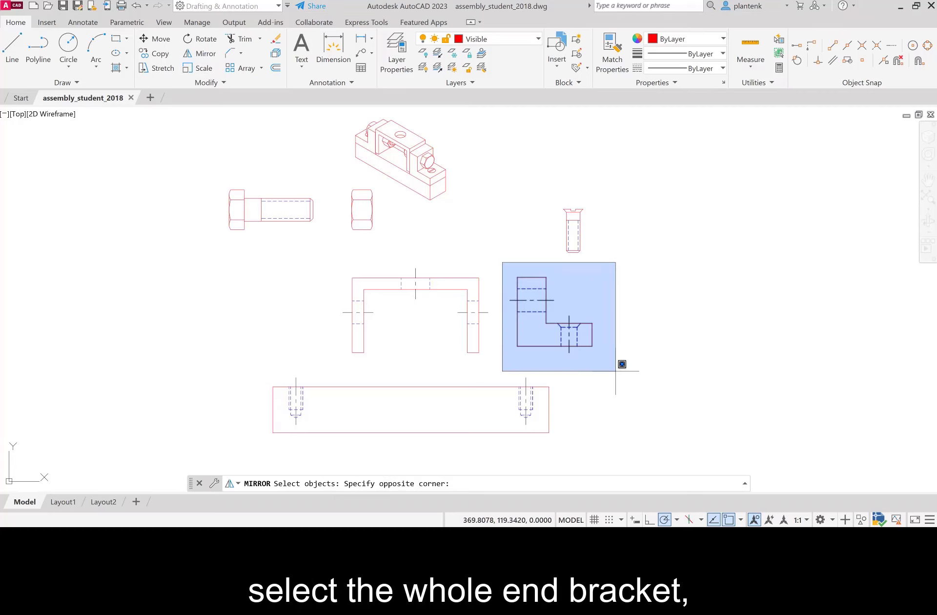
click(629, 366)
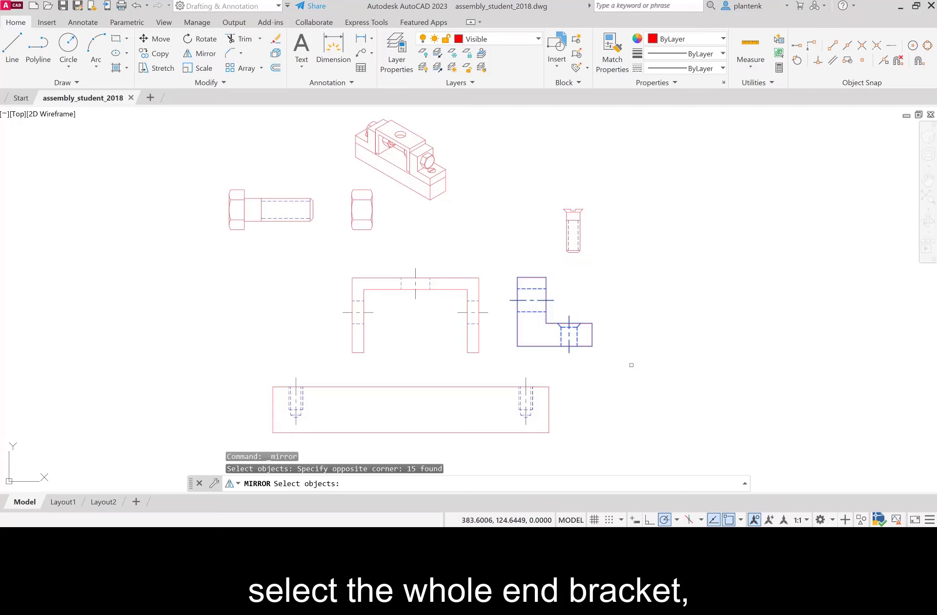
key(Return)
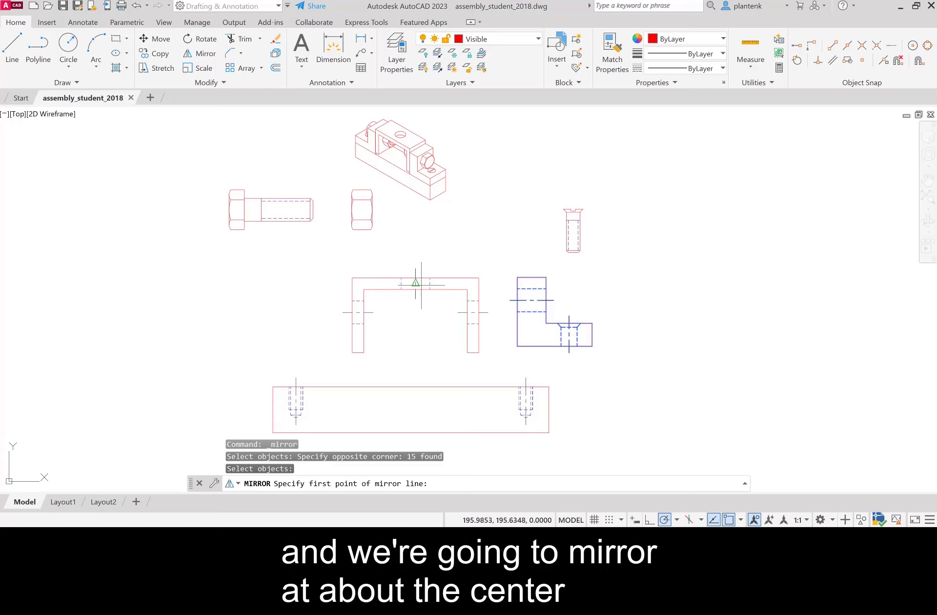
click(416, 278)
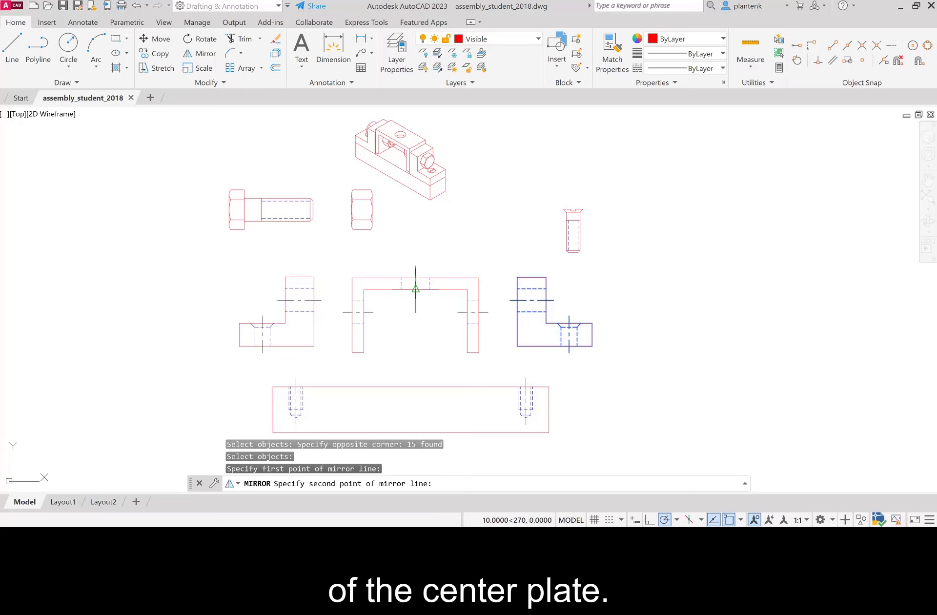
click(416, 292)
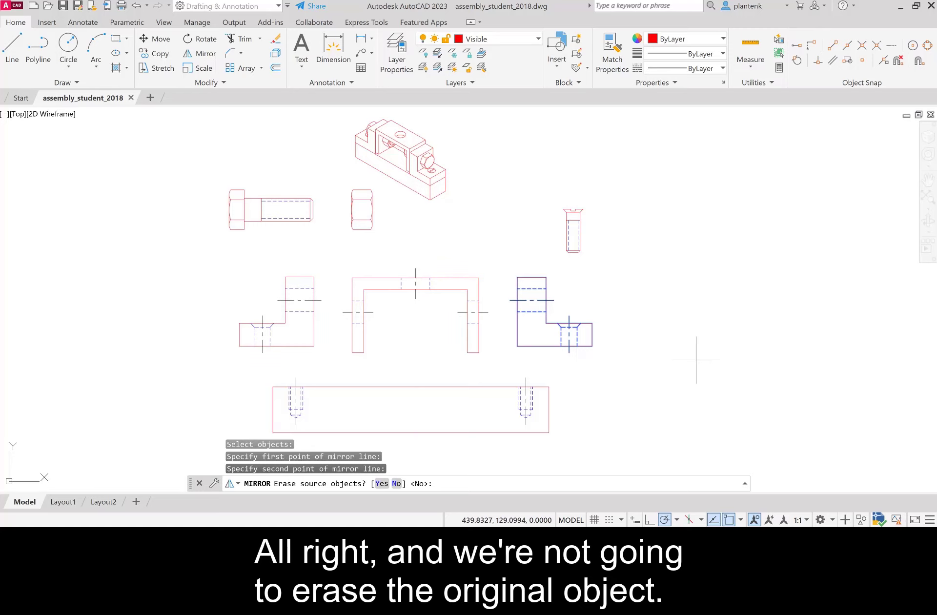
key(Return)
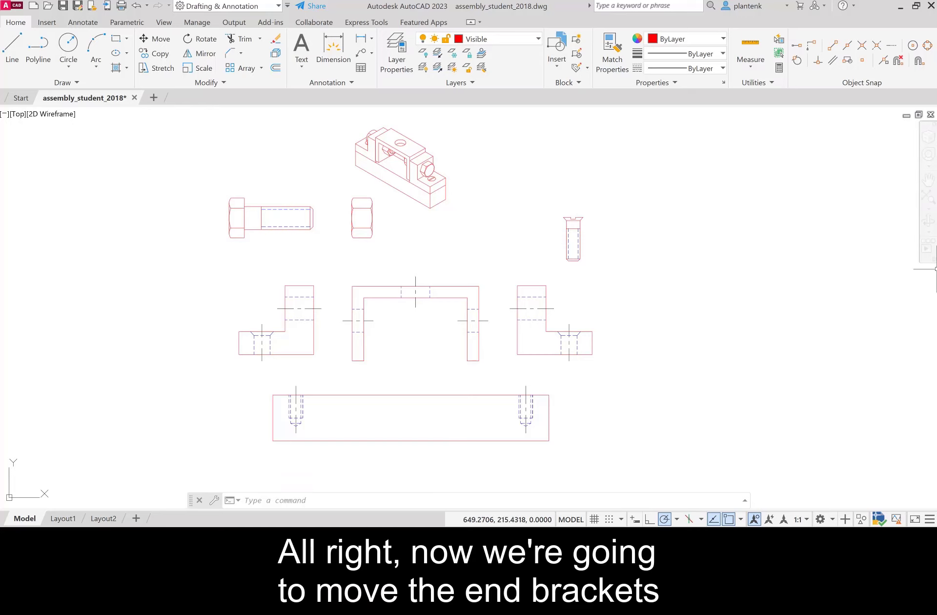
Step: Move the right end bracket from its inner edge and hole centerline intersection to the matching intersection on the center plate's right outer edge
click(159, 44)
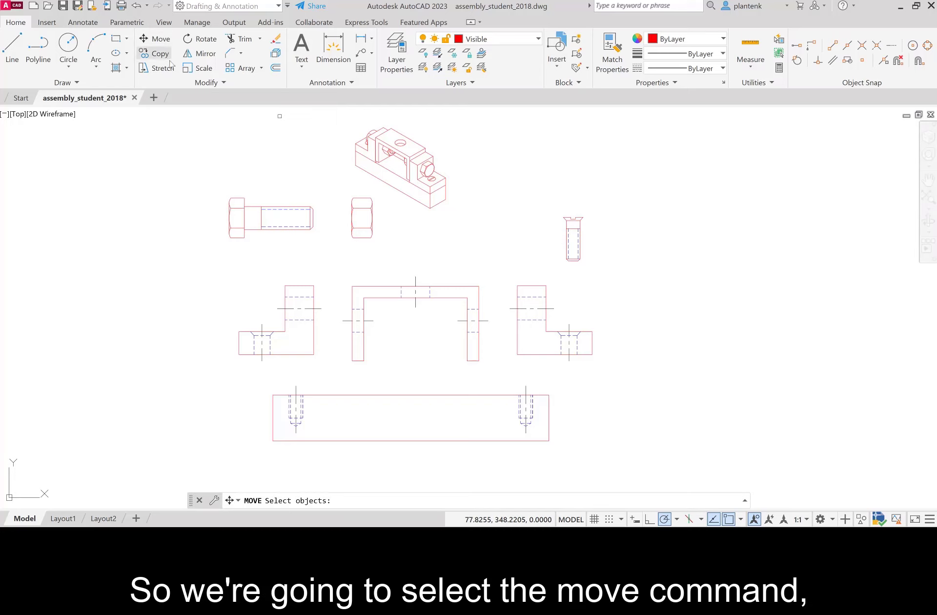
click(497, 273)
click(631, 393)
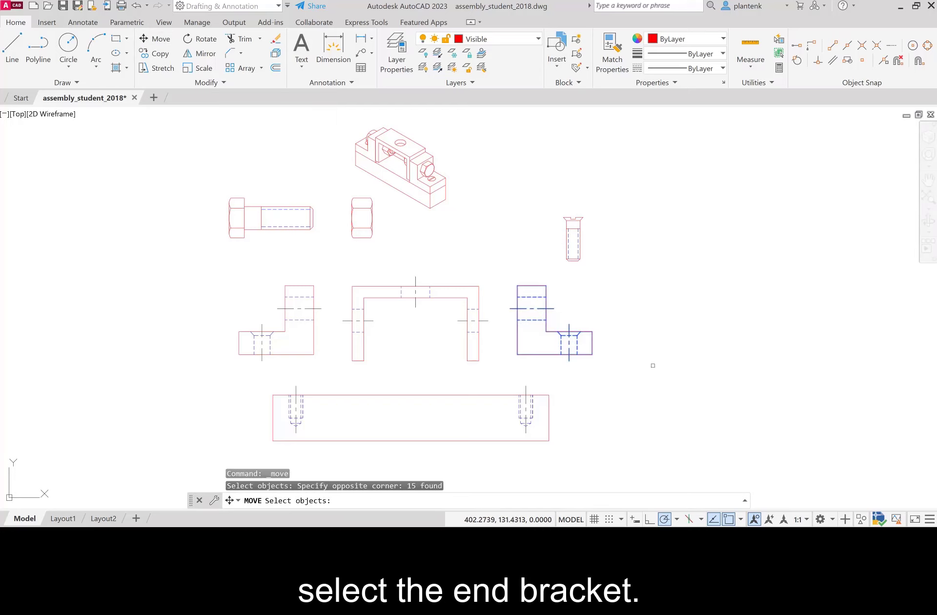
key(Return)
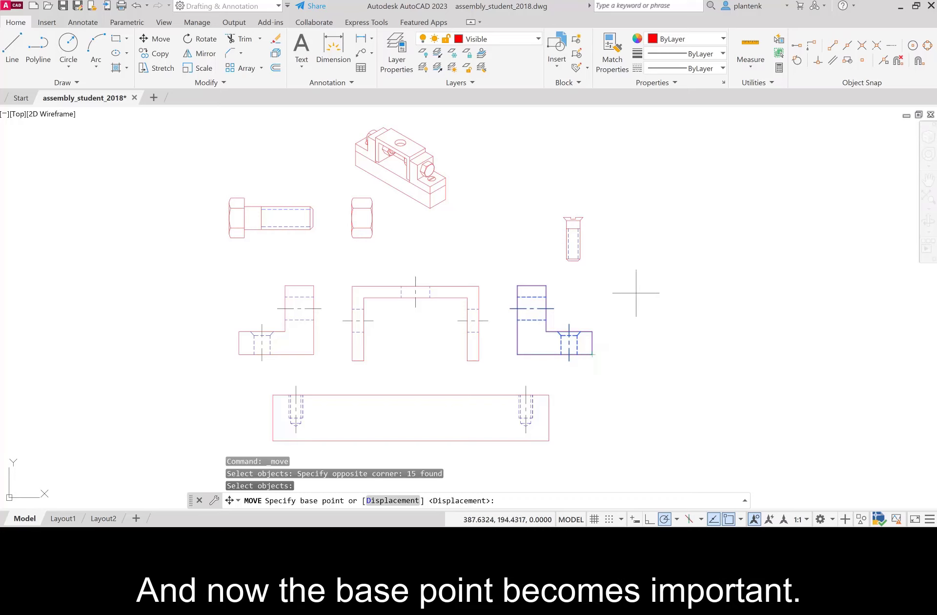
click(518, 309)
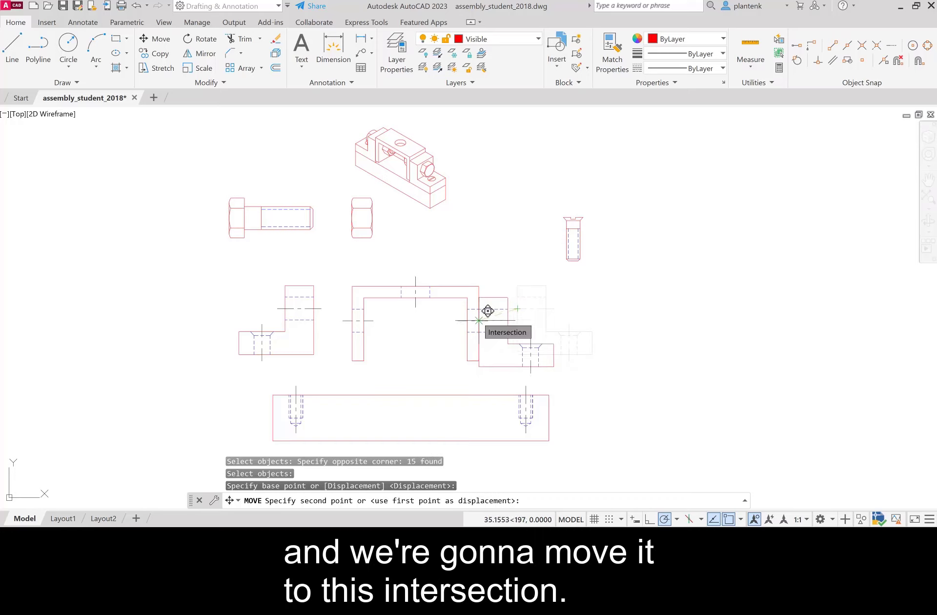
click(488, 311)
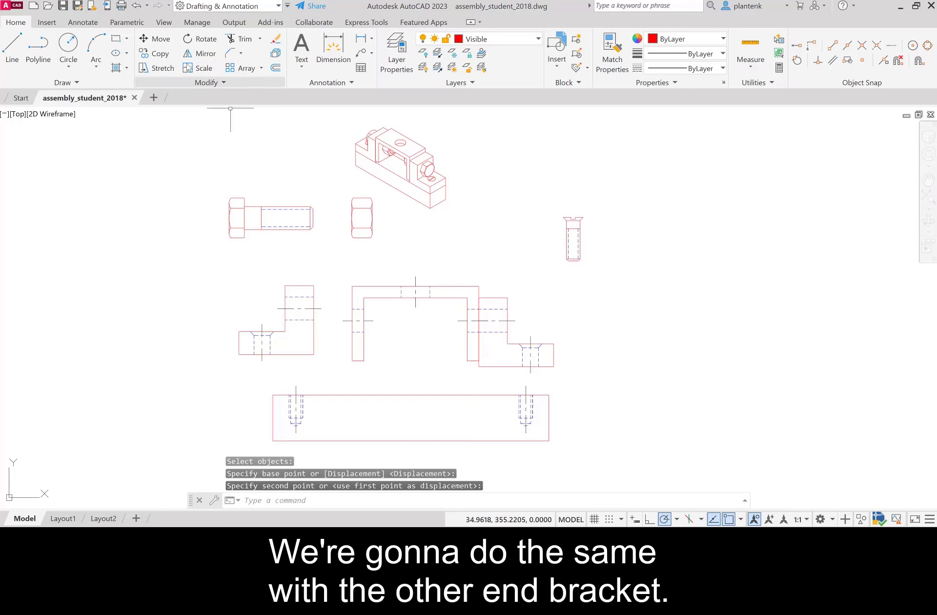
Step: Move the mirrored left end bracket so its inner edge and hole centerline meet the center plate's left outer edge and hole centerline
click(155, 39)
click(212, 261)
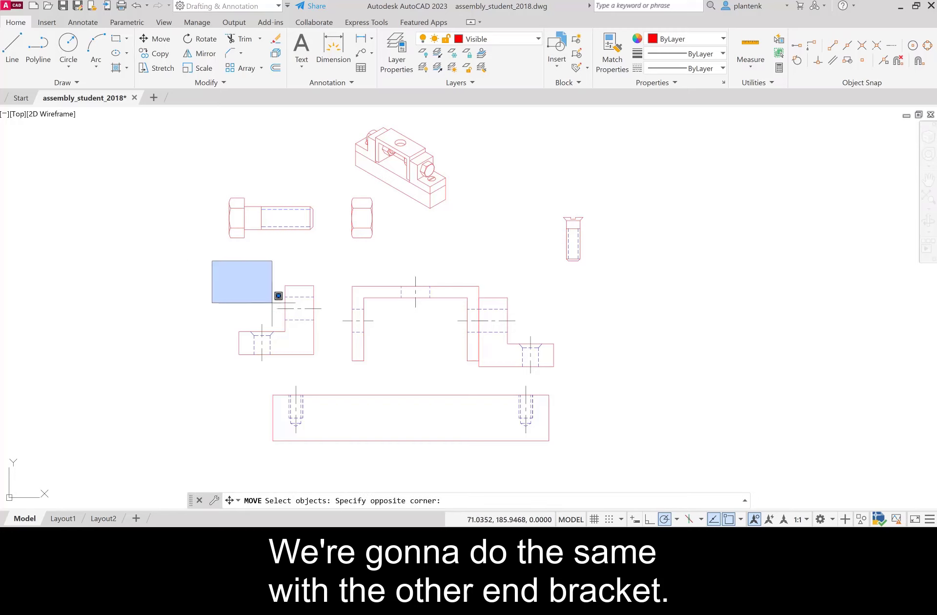
click(340, 370)
key(Return)
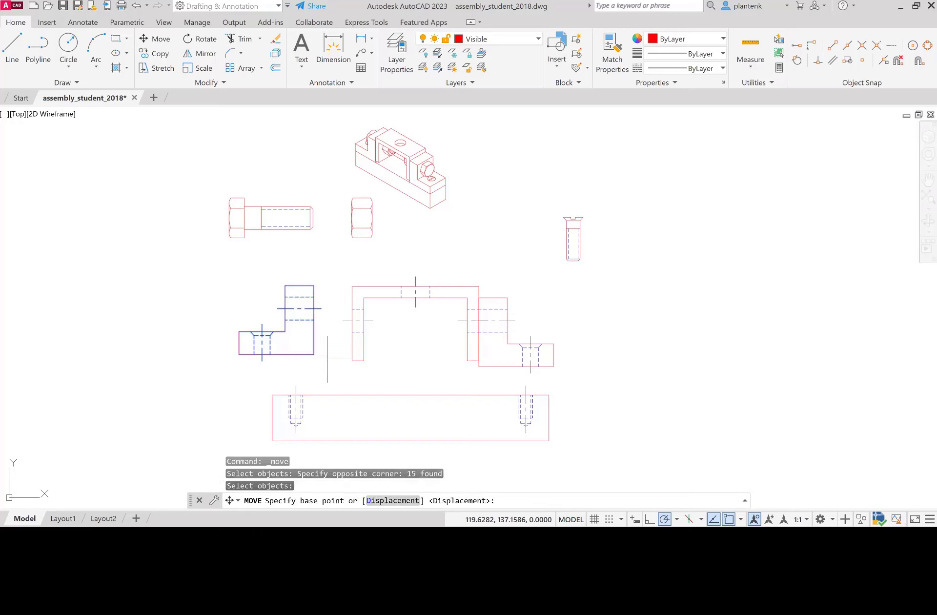
click(314, 309)
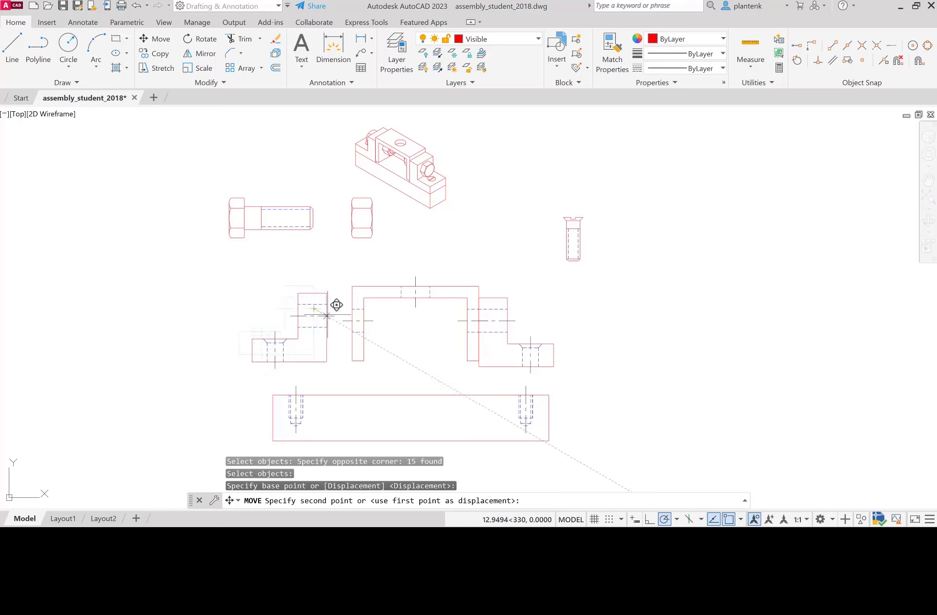
click(361, 311)
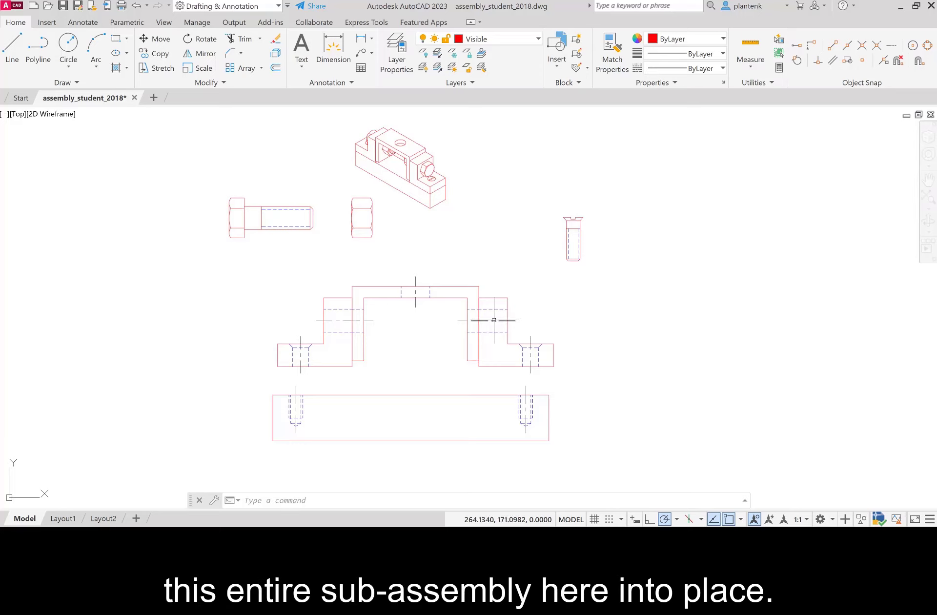
Step: Move the center plate with both brackets onto the base, aligning the right bracket's screw-hole centerline with the base's right threaded hole
click(155, 38)
click(239, 257)
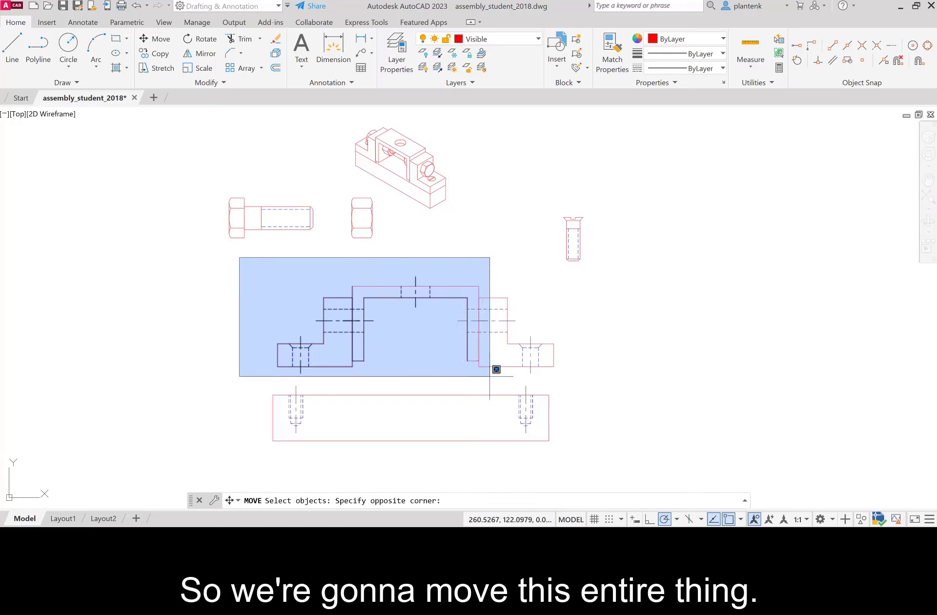
click(569, 384)
key(Return)
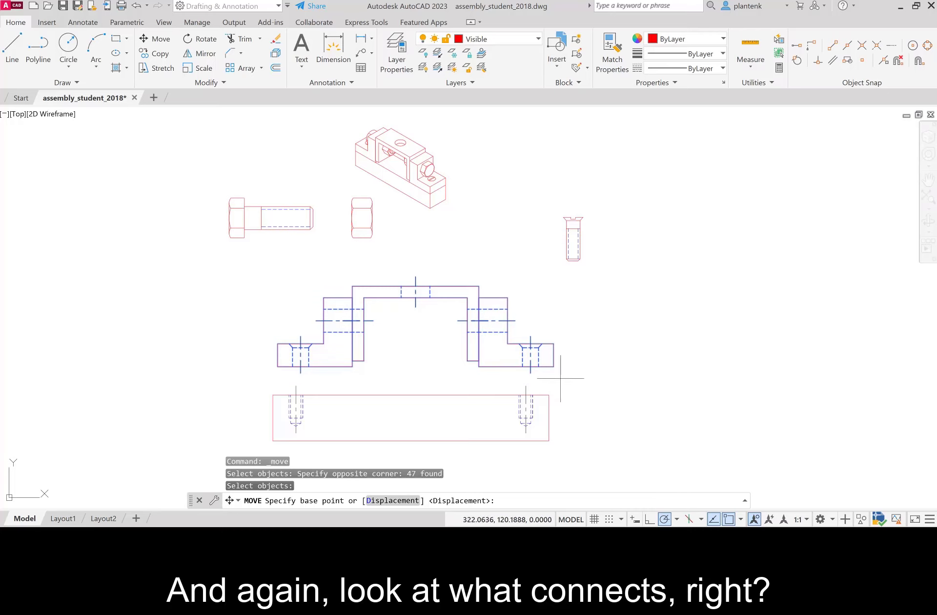
click(531, 366)
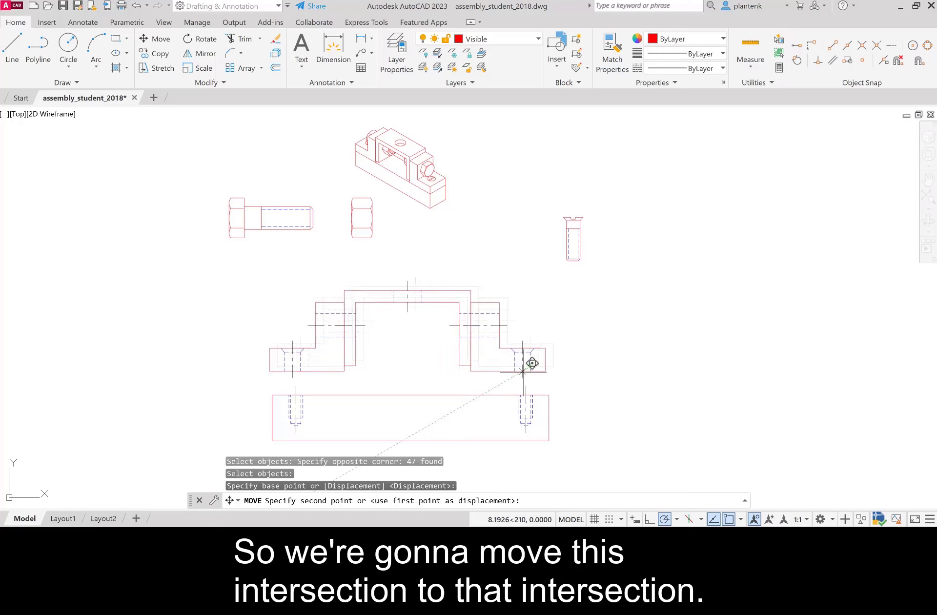
click(536, 386)
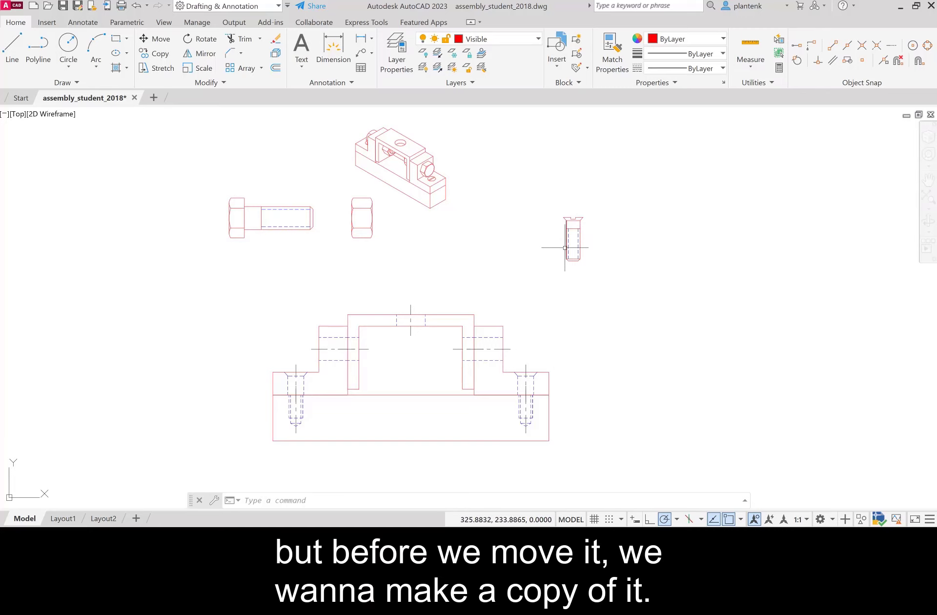
Step: Copy the countersunk screw to a free spot above the left end bracket's screw hole
click(161, 54)
click(539, 211)
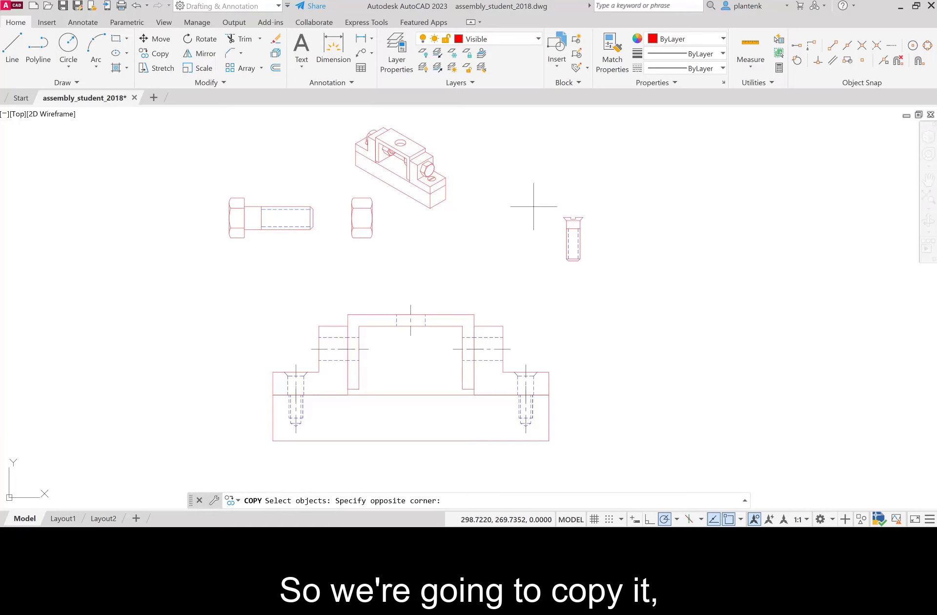
click(609, 266)
key(Return)
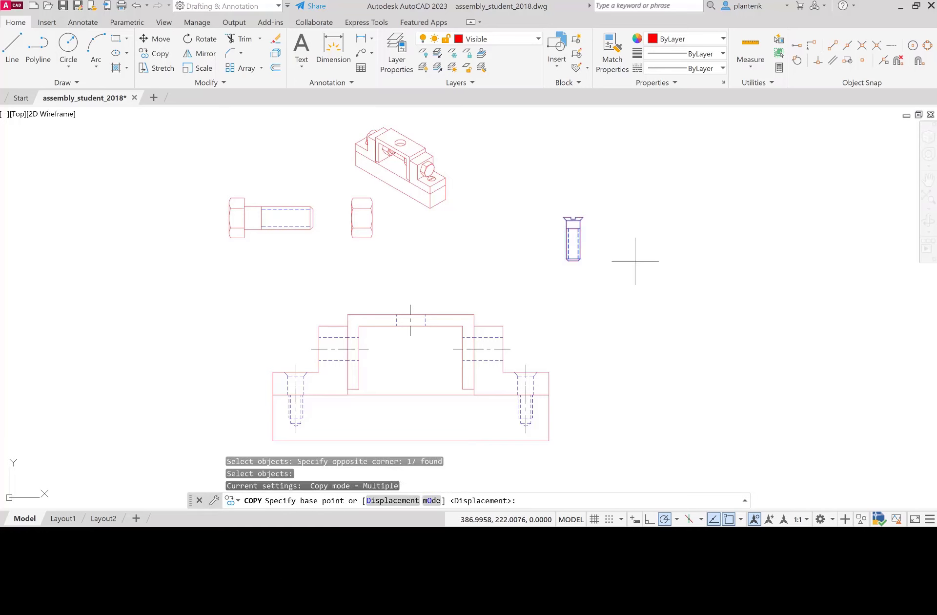
click(612, 239)
click(307, 308)
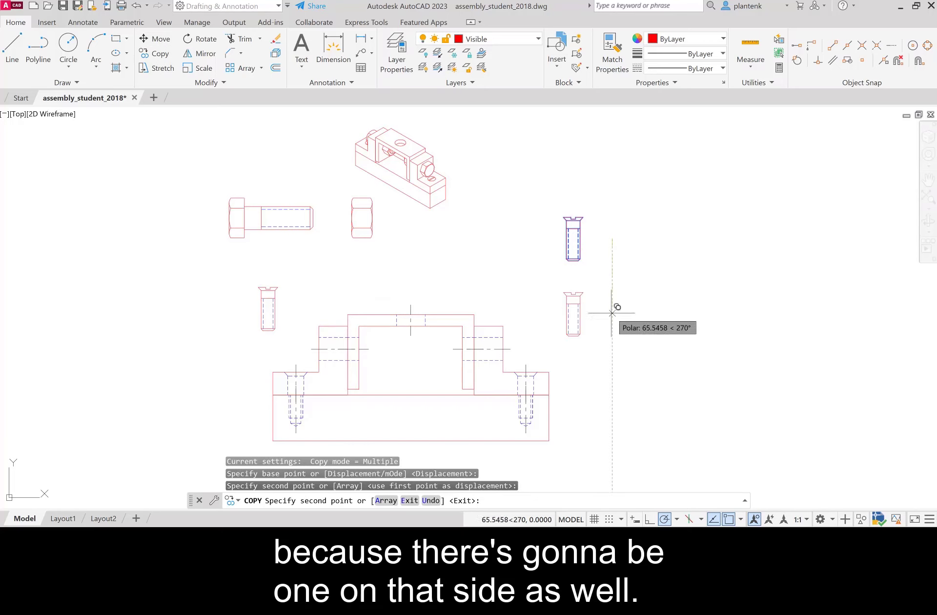
key(Return)
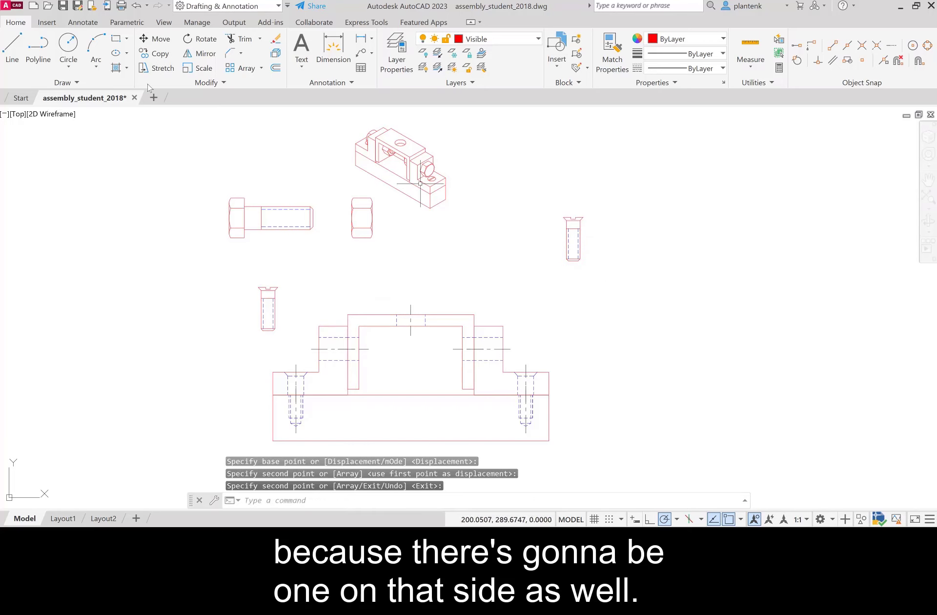
Step: Move the original countersunk screw down to just above the right end bracket's screw hole
click(154, 39)
click(525, 205)
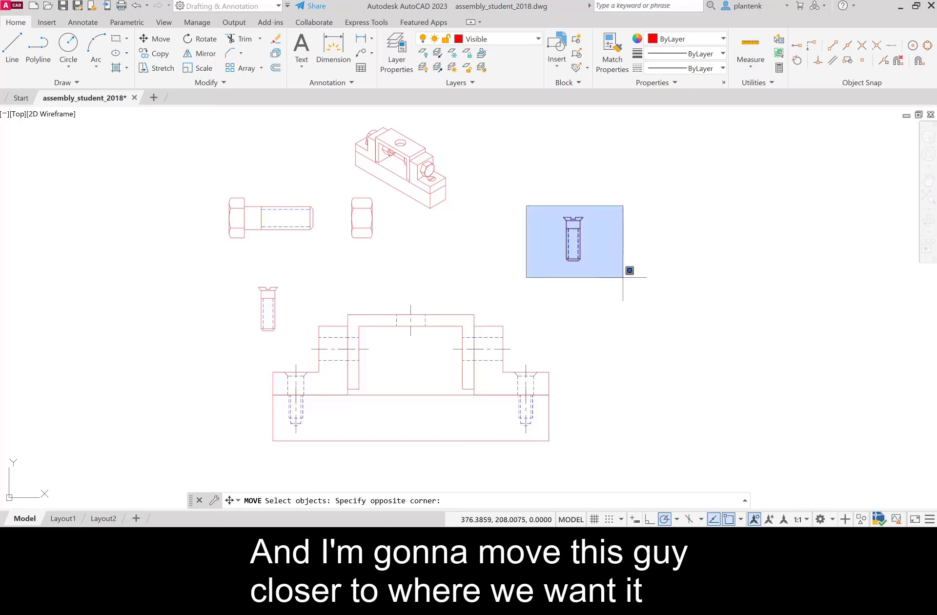
click(630, 271)
key(Return)
click(604, 234)
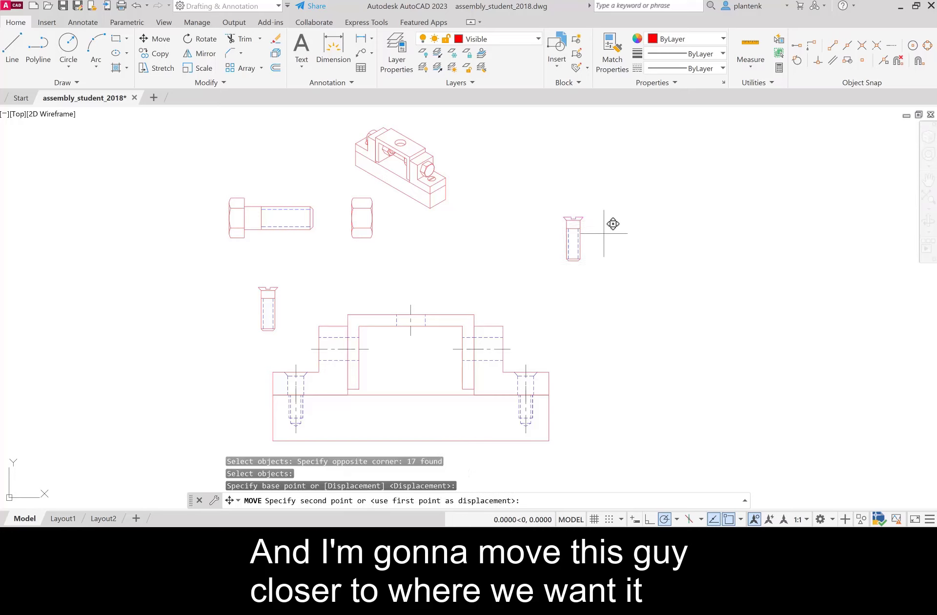
click(574, 319)
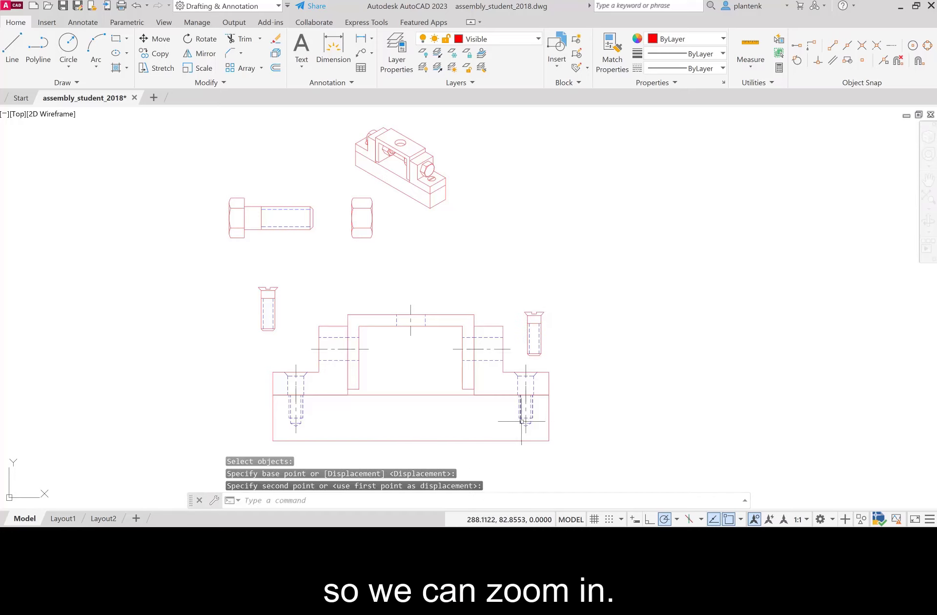
Step: Move the right screw from the midpoint of its head's lower line to the intersection of the right countersink's bottom line and centerline
scroll(522, 416, down, 2)
scroll(520, 418, up, 6)
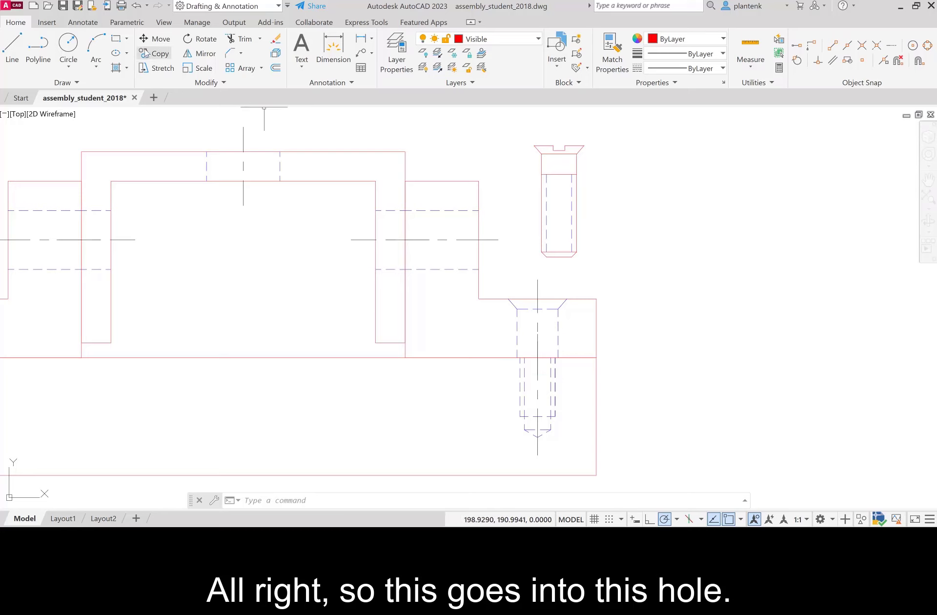
click(156, 39)
click(525, 136)
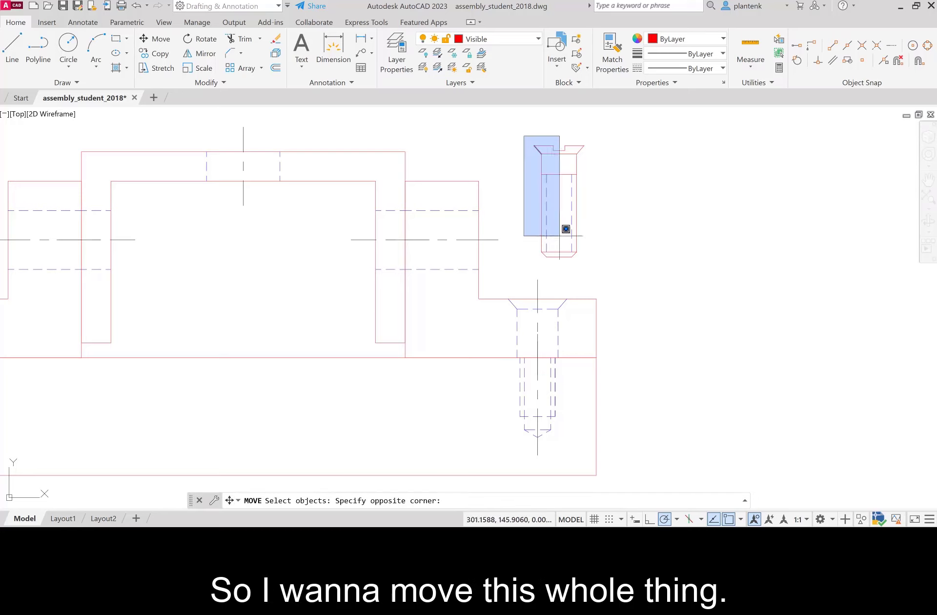
click(618, 286)
key(Return)
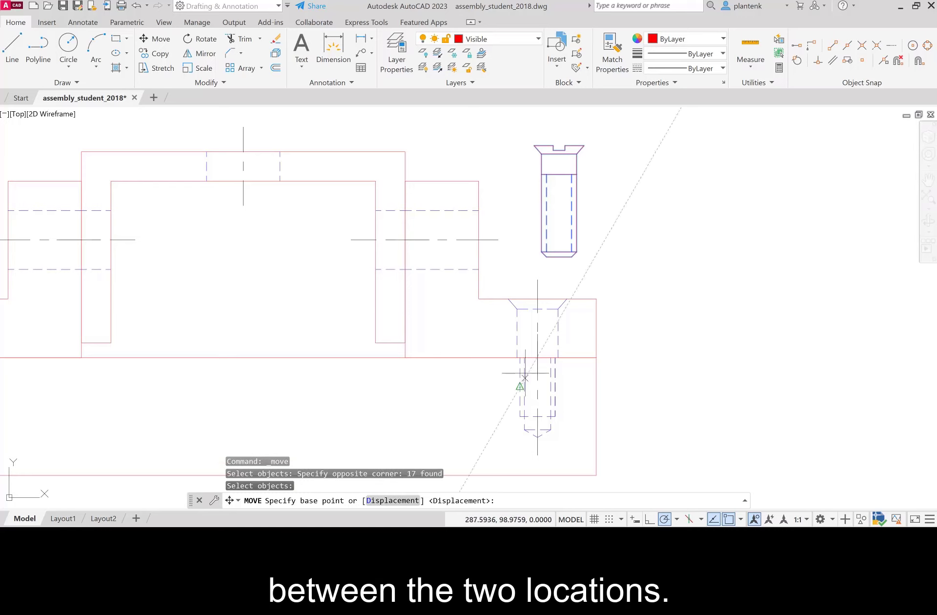
click(559, 153)
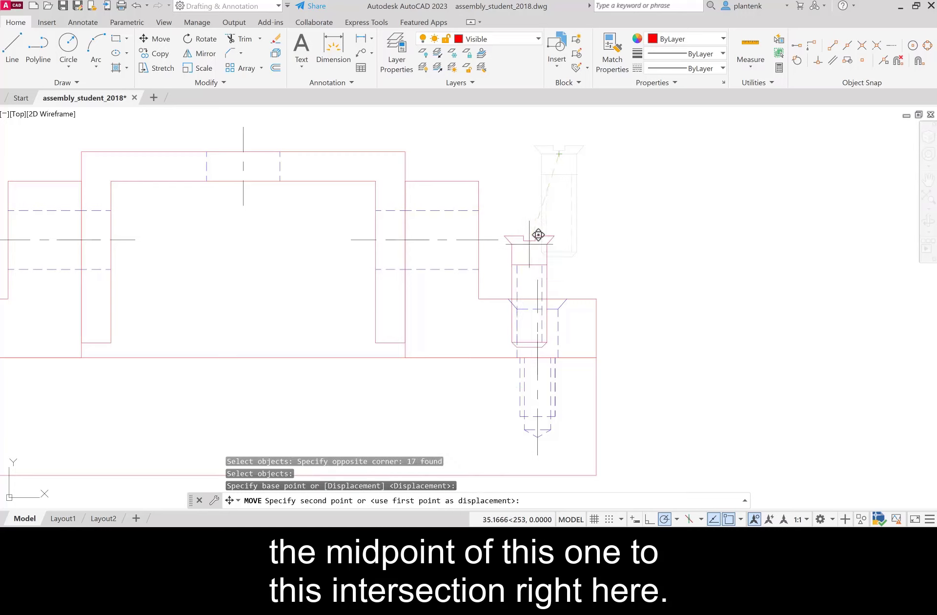
click(547, 299)
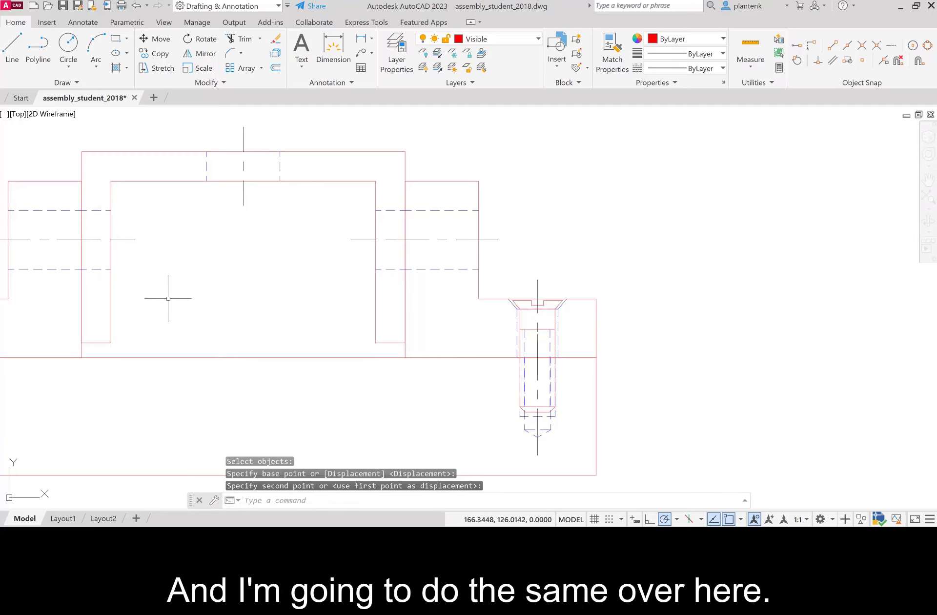
Step: Move the left countersunk screw from the midpoint of its head's lower line to the left countersink's bottom line at the centerline
mouse_move(178, 295)
middle_down()
mouse_move(477, 298)
mouse_move(571, 318)
mouse_move(580, 359)
middle_up()
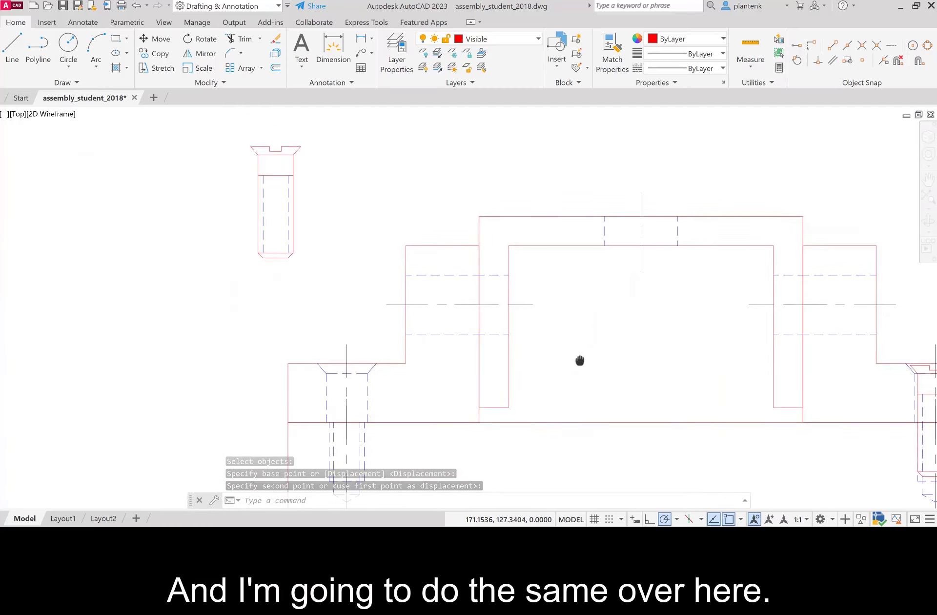
click(156, 39)
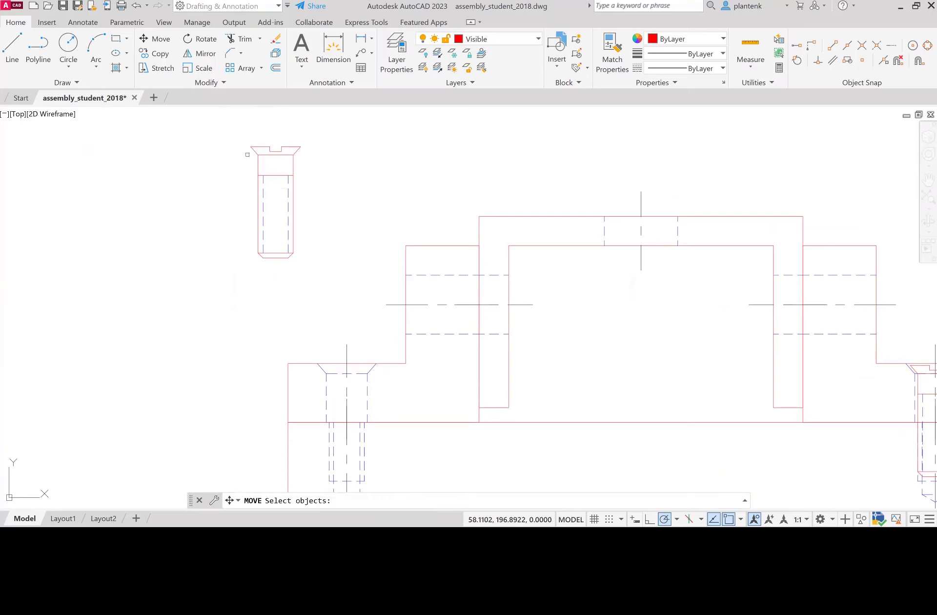
click(233, 135)
click(340, 270)
key(Return)
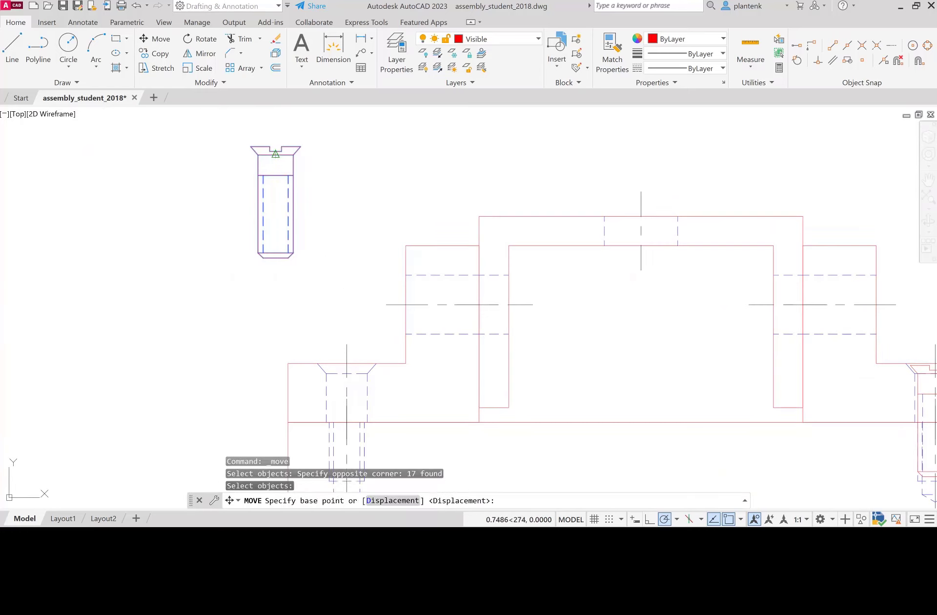
click(276, 151)
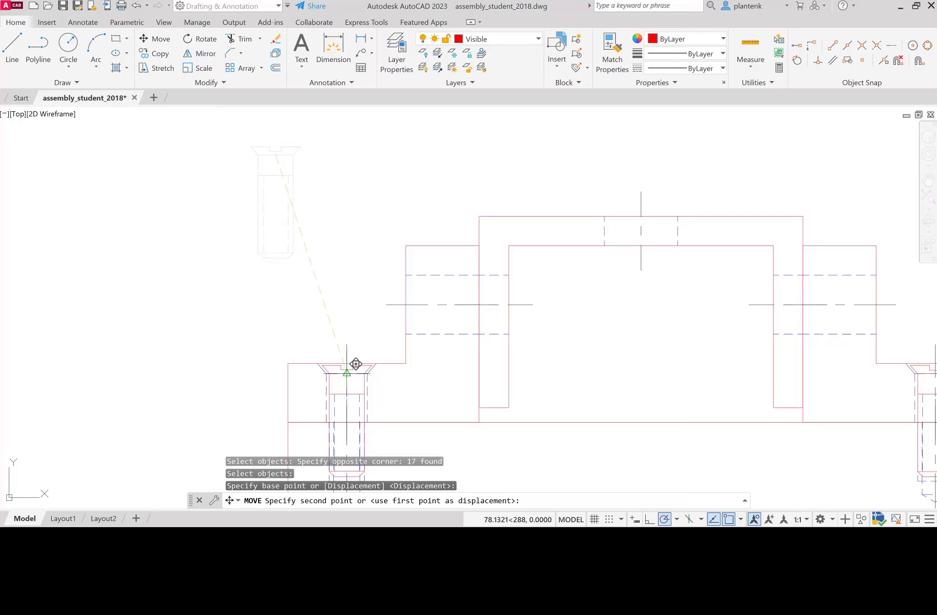
click(356, 364)
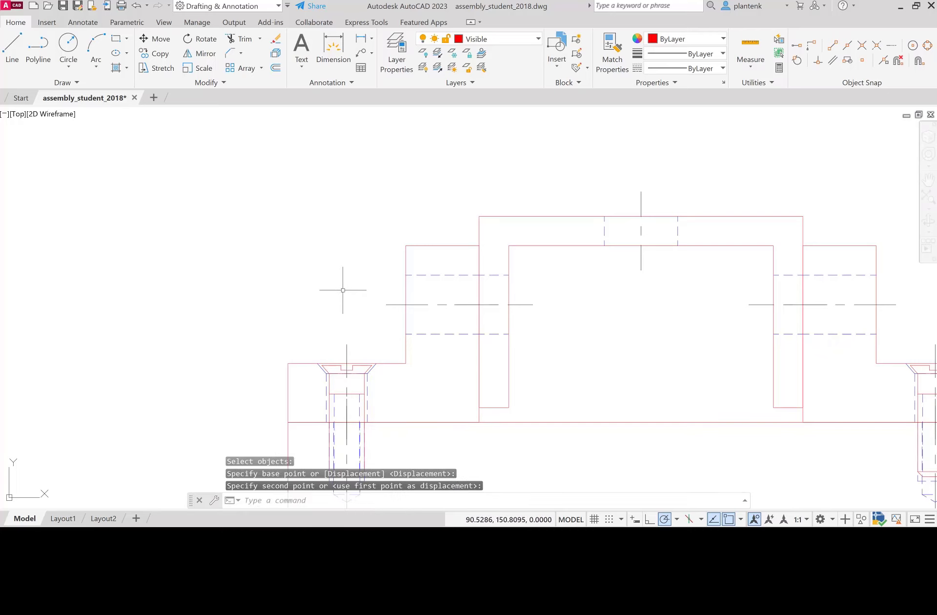
Step: Mirror the hex bolt and nut about the center plate's vertical centerline, keeping the source objects
text(z)
key(Return)
text(a)
key(Return)
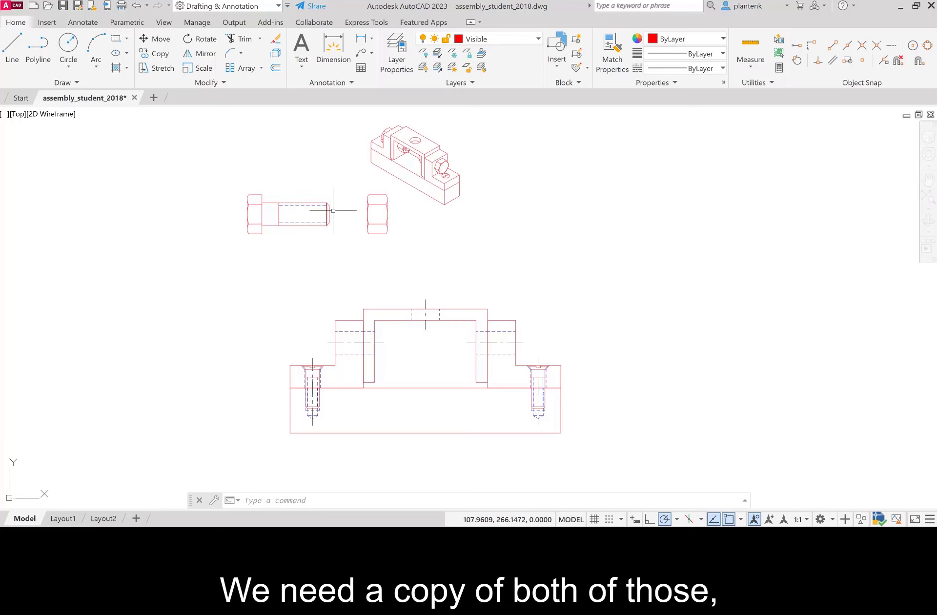
click(204, 57)
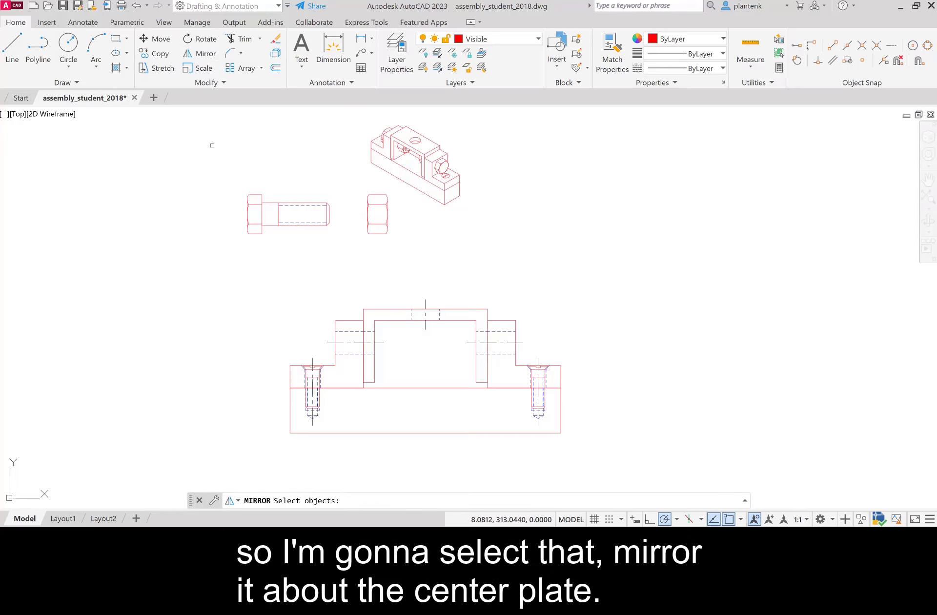
click(221, 169)
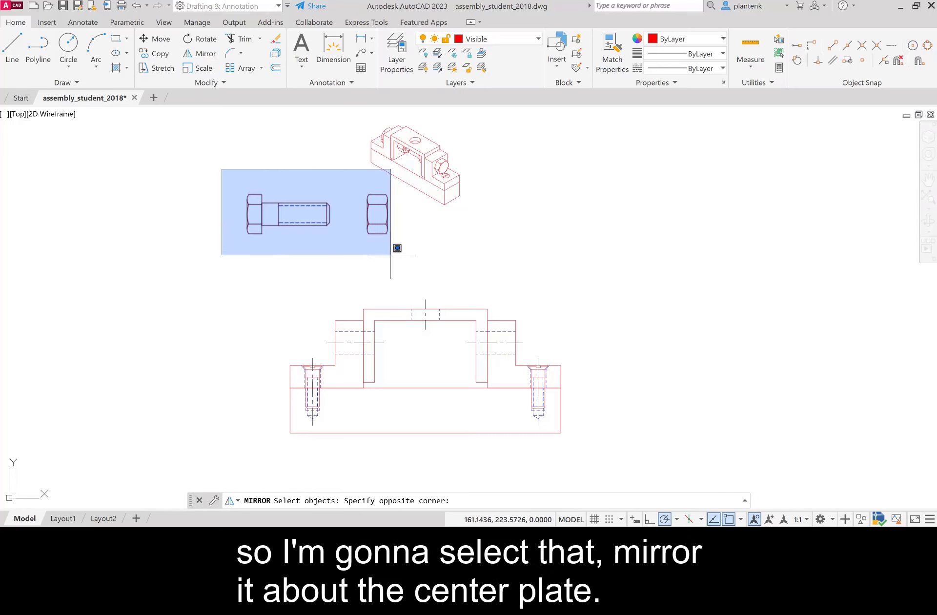
click(390, 256)
key(Return)
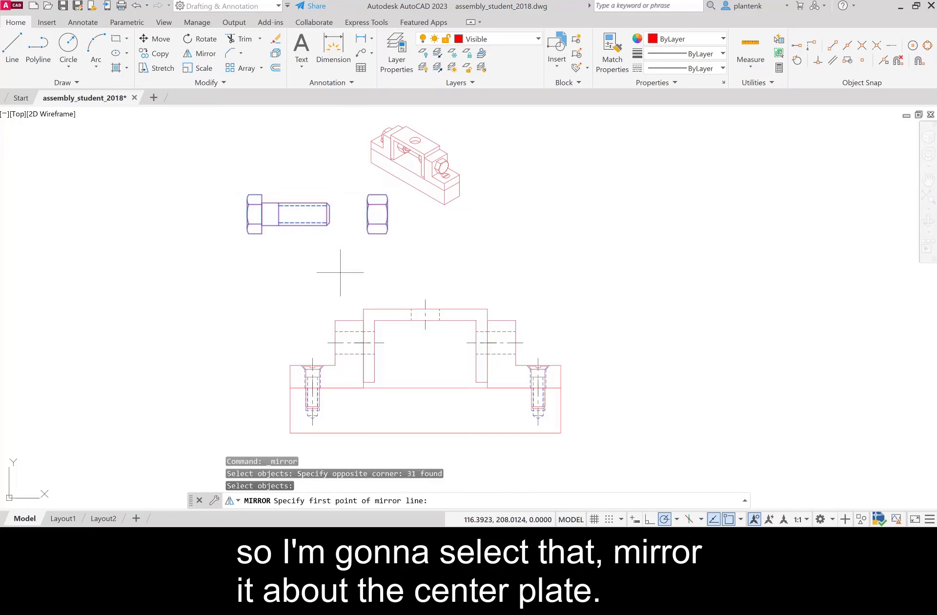
click(425, 308)
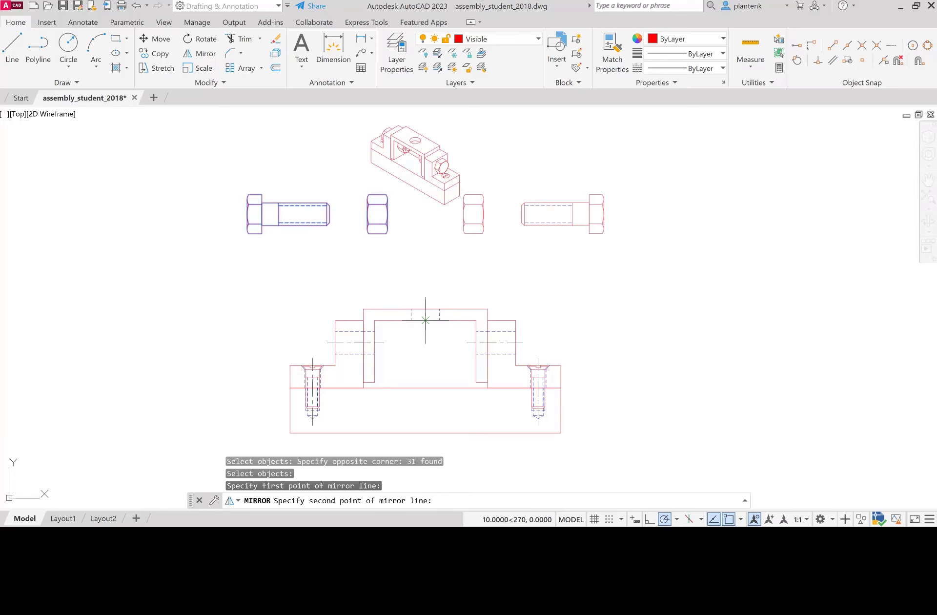
click(426, 320)
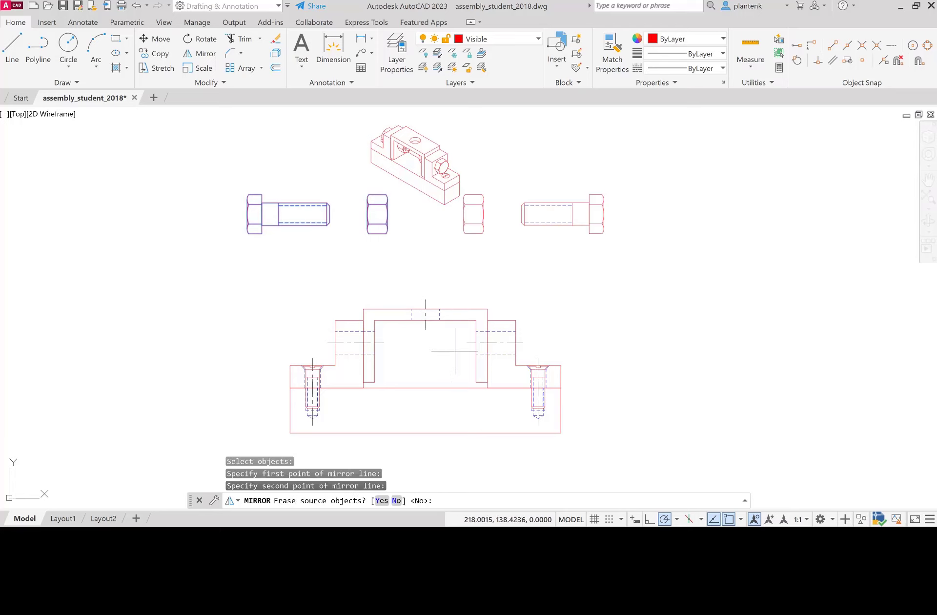
key(Return)
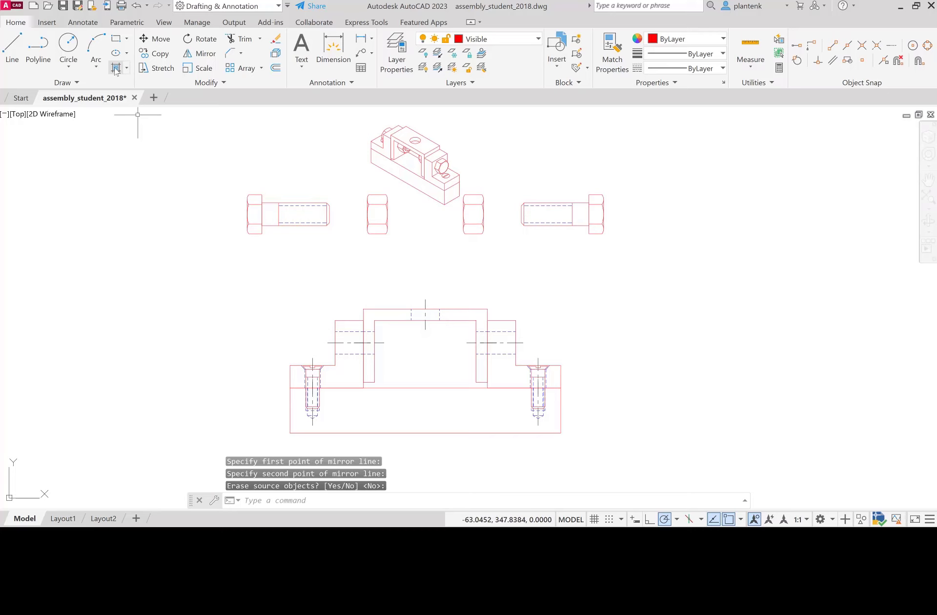
Step: Move the original left bolt and nut down to a free spot just above the assembly
click(155, 40)
click(225, 188)
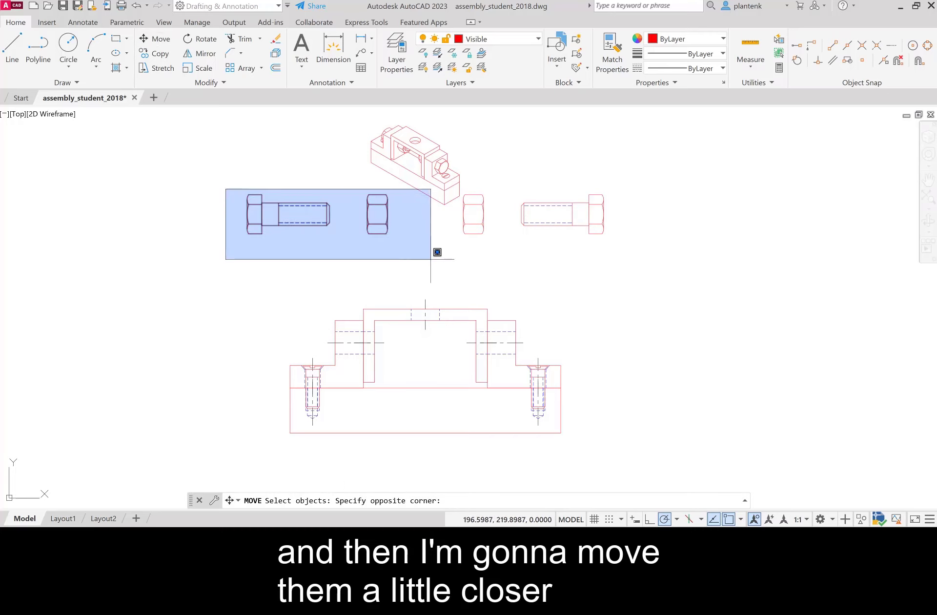
click(395, 249)
key(Return)
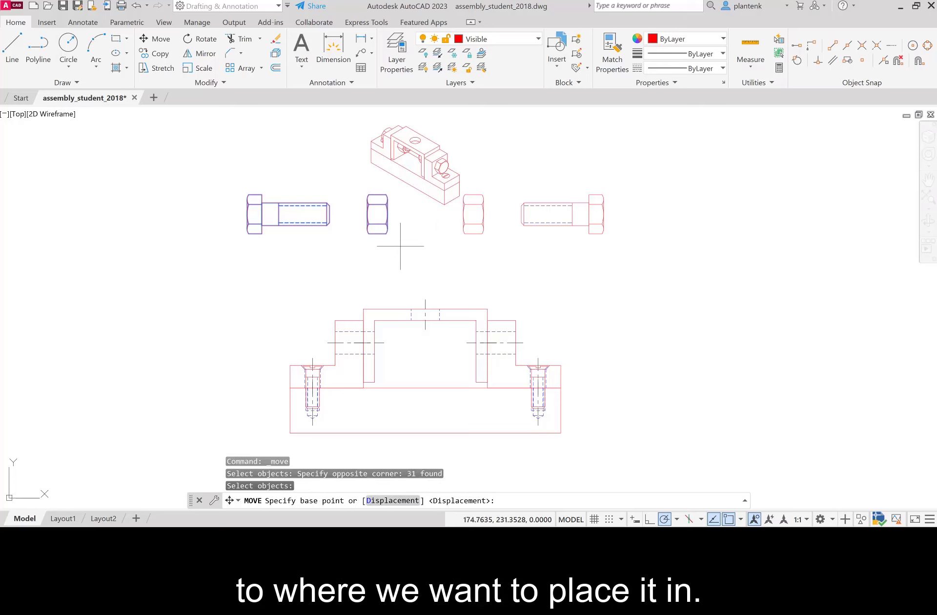
click(425, 245)
click(435, 298)
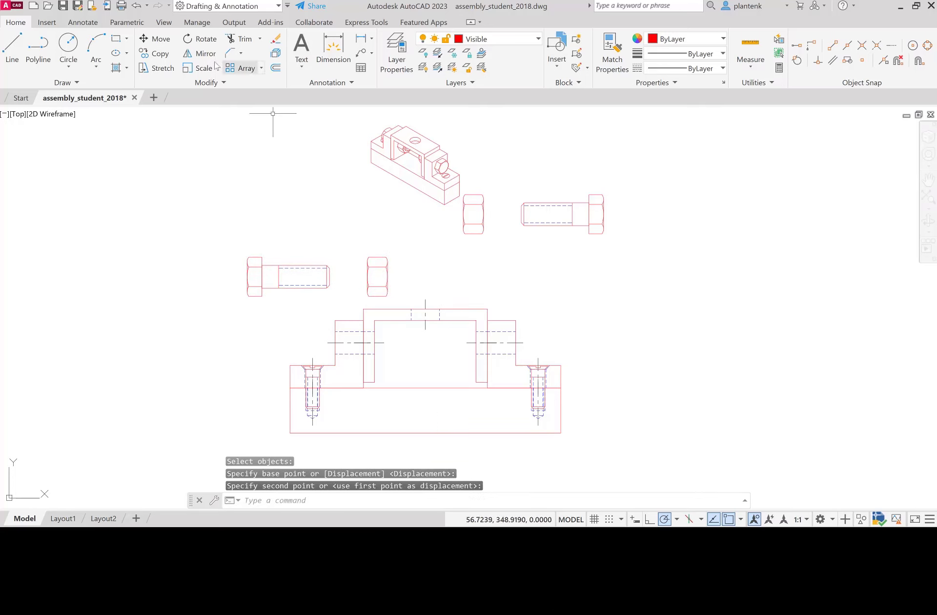
Step: Move the mirrored nut and bolt down to just above the assembly's right half, roughly level with the left pair
click(155, 39)
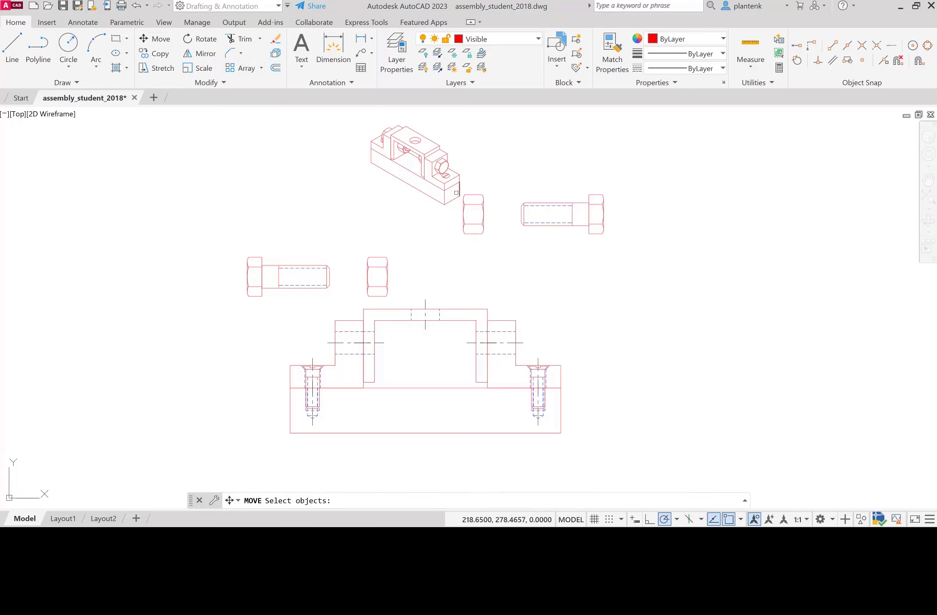
click(454, 193)
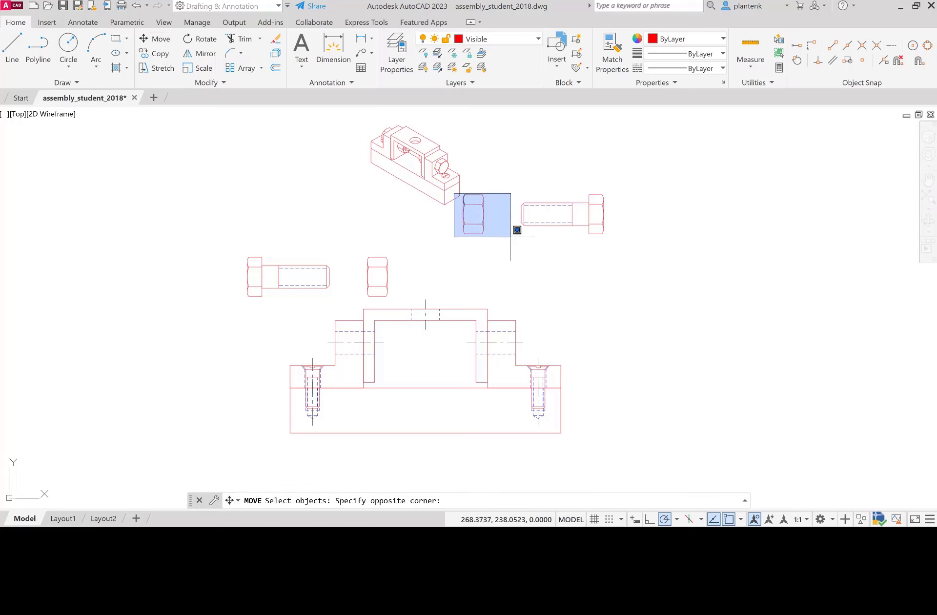
click(625, 244)
key(Return)
click(640, 203)
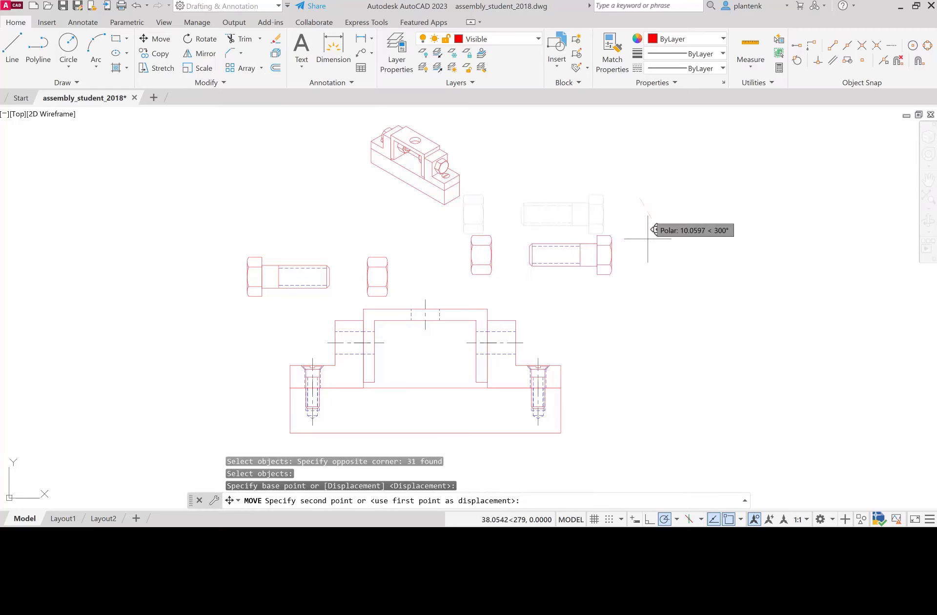
click(634, 266)
Step: Move the left bolt from the midpoint of its head's inner face to the intersection of the left bracket's outer face and hole centerline
scroll(371, 389, down, 3)
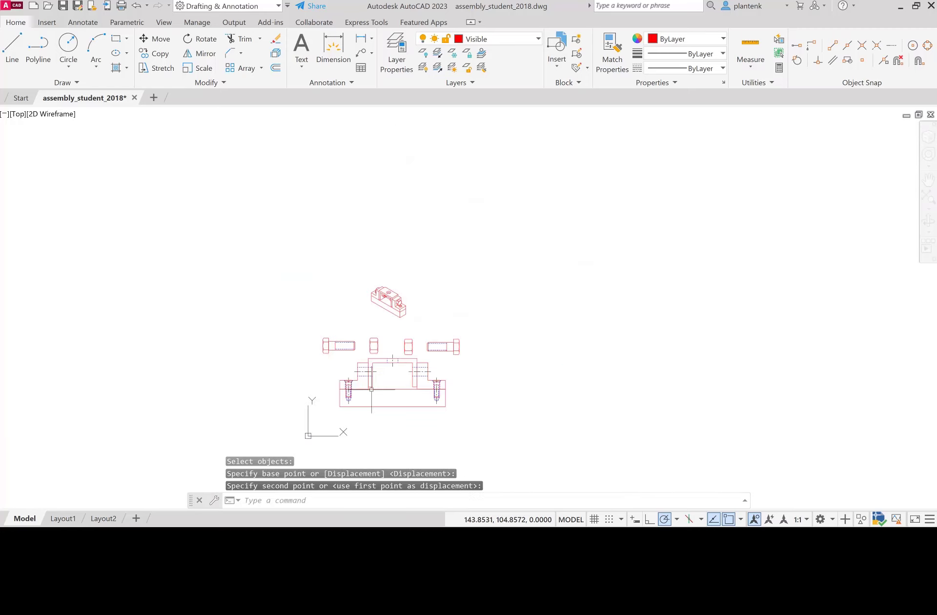
scroll(373, 389, up, 5)
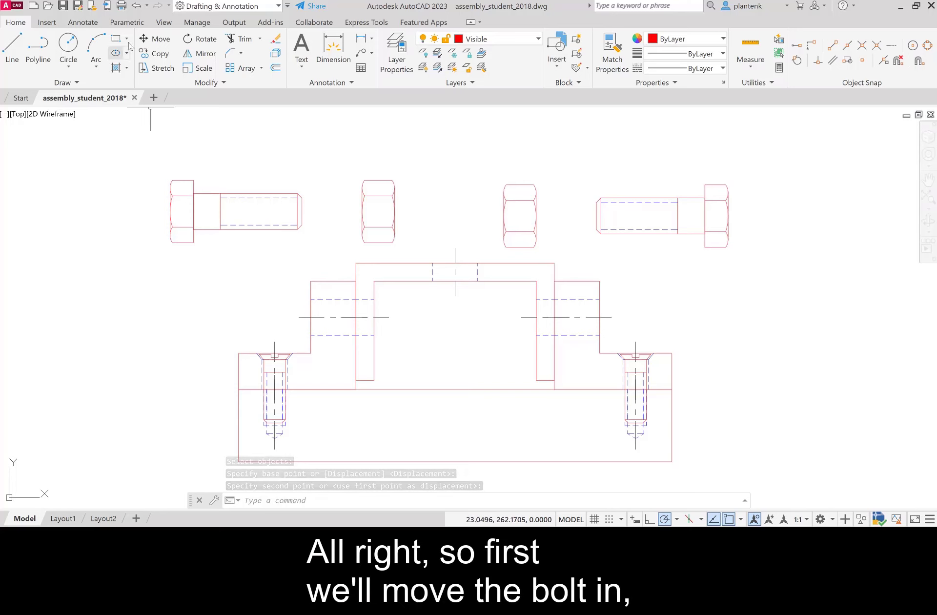
click(154, 39)
click(166, 166)
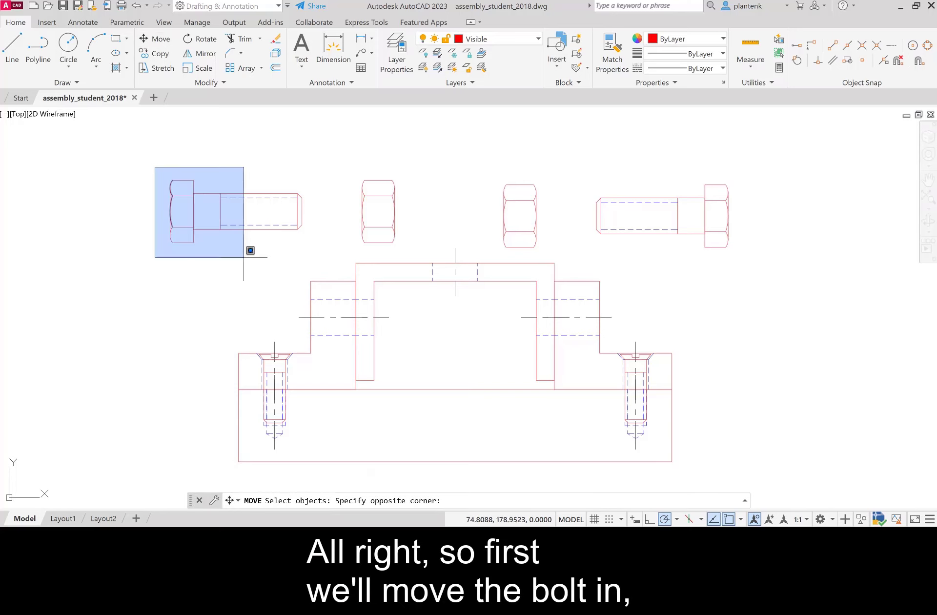
click(323, 254)
key(Return)
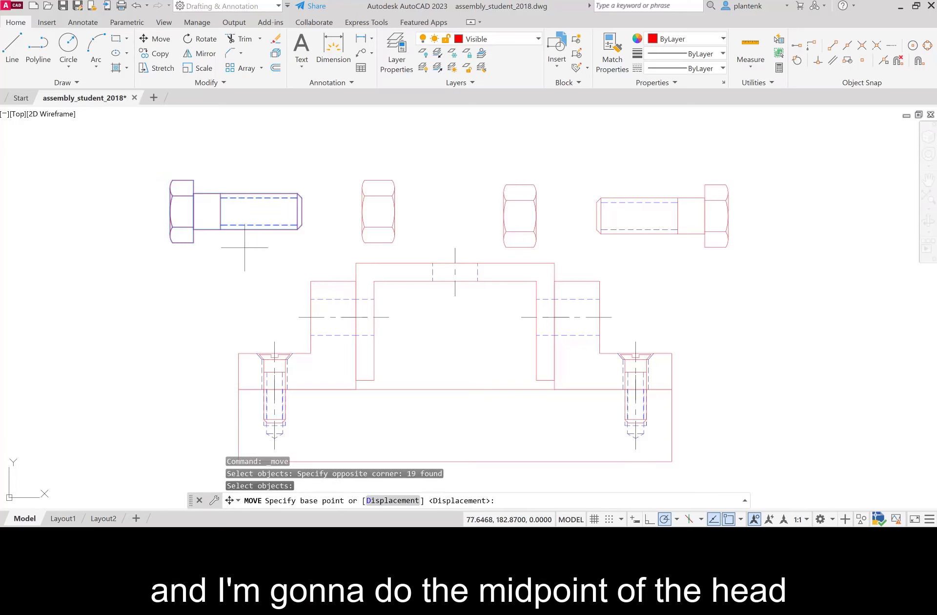
click(194, 211)
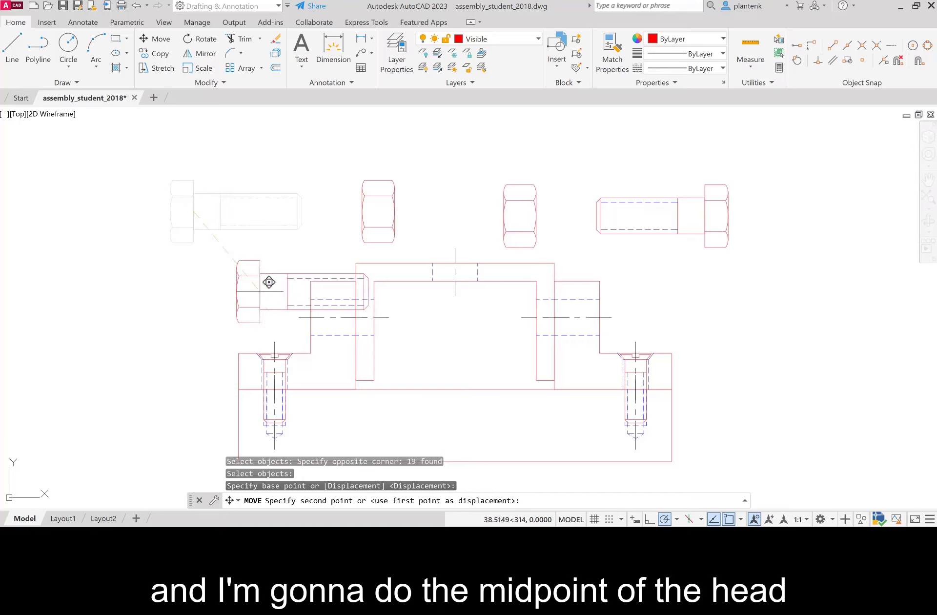
click(320, 308)
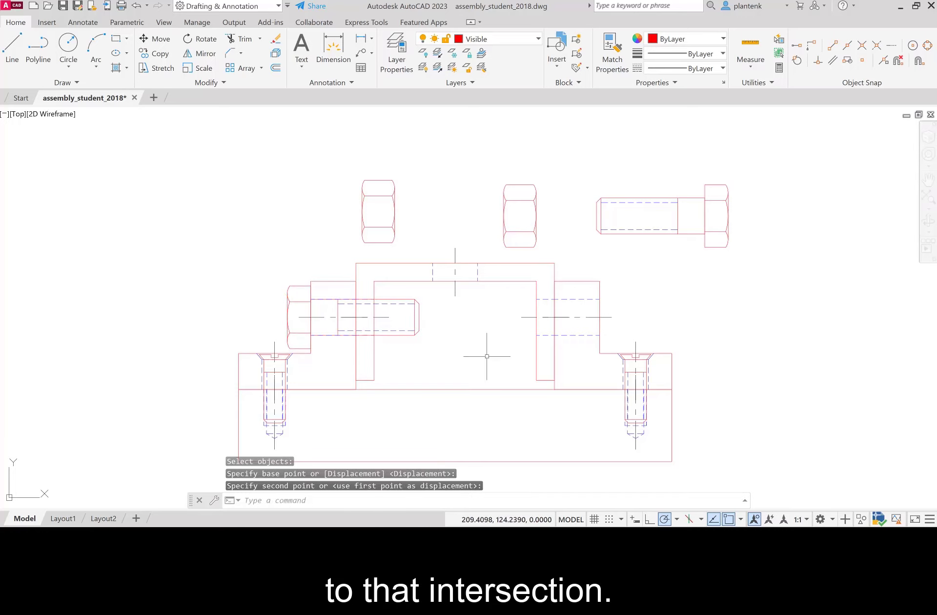
Step: Move the right bolt from the midpoint of its head's inner face to the intersection of the right bracket's outer face and hole centerline
click(159, 41)
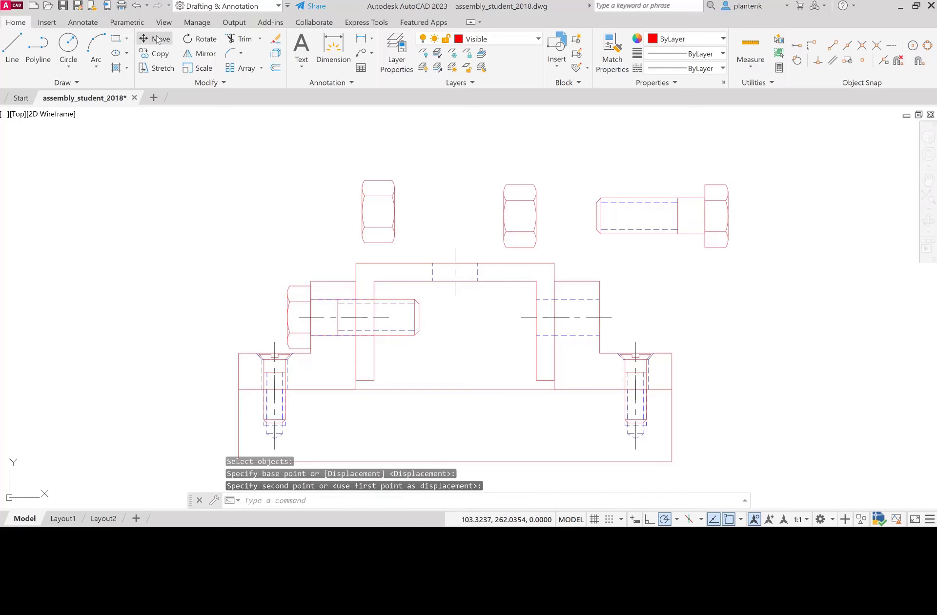
click(586, 174)
click(748, 252)
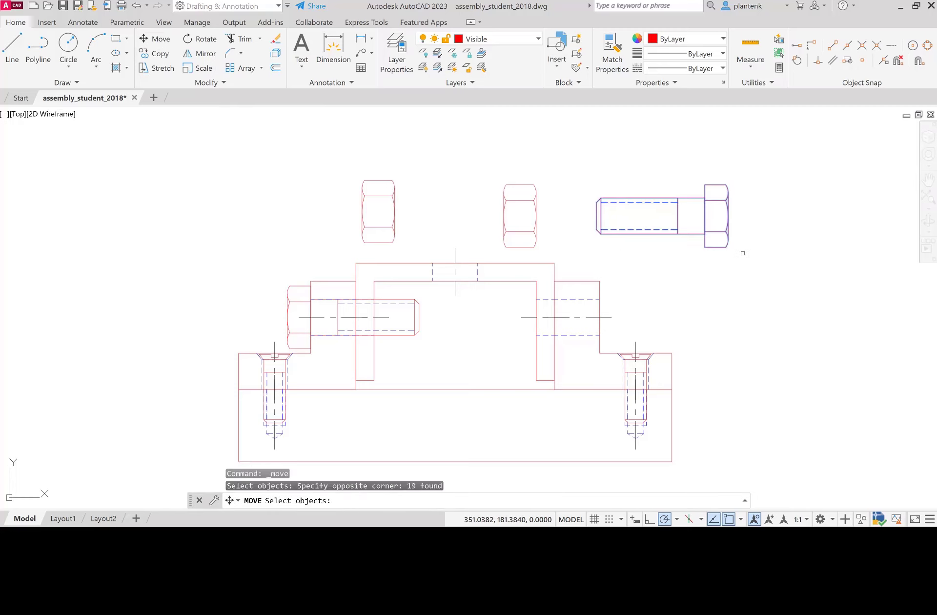
key(Return)
click(705, 215)
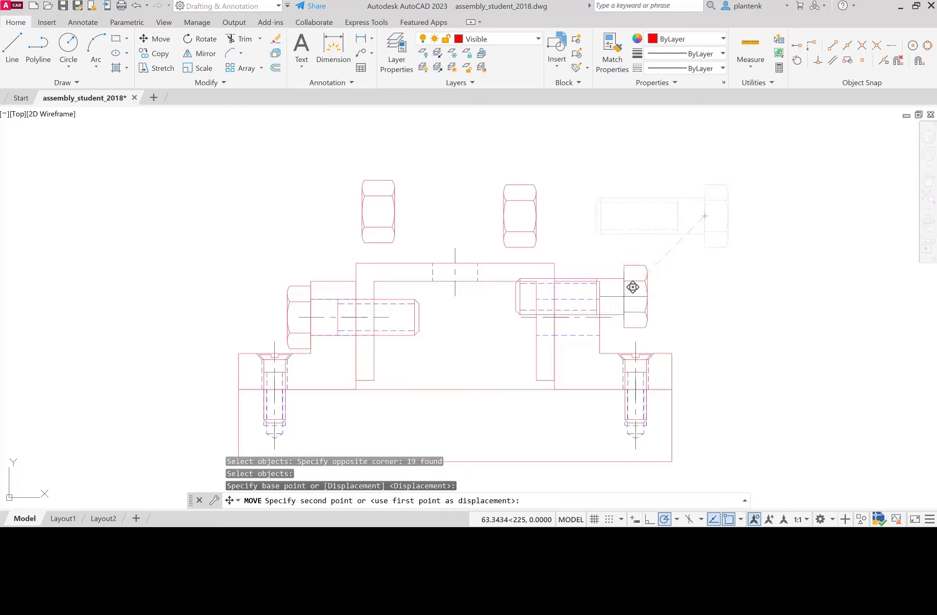
click(608, 307)
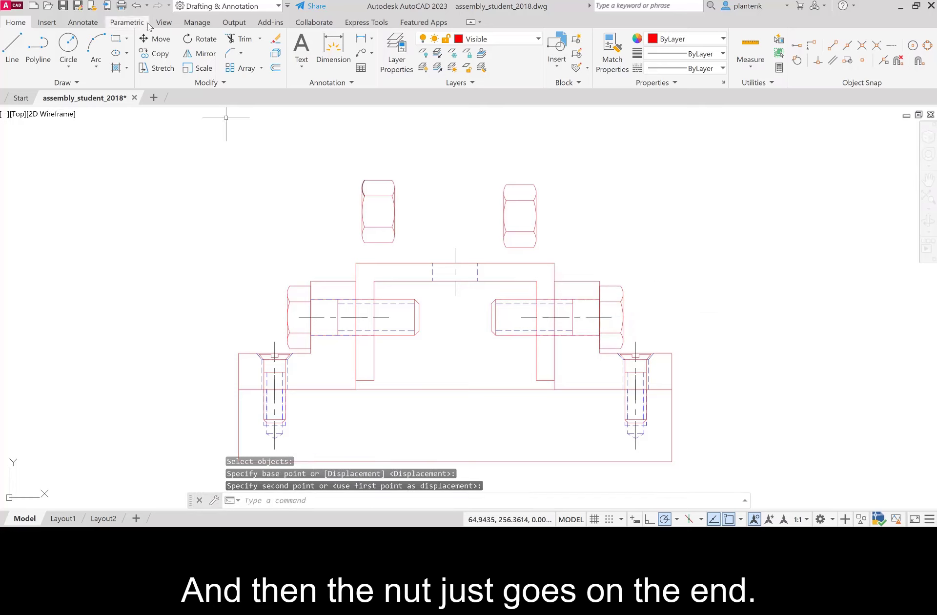
Step: Move the left nut from the midpoint of its left face to where the center plate's left inner face meets the hole centerline
click(156, 39)
click(360, 166)
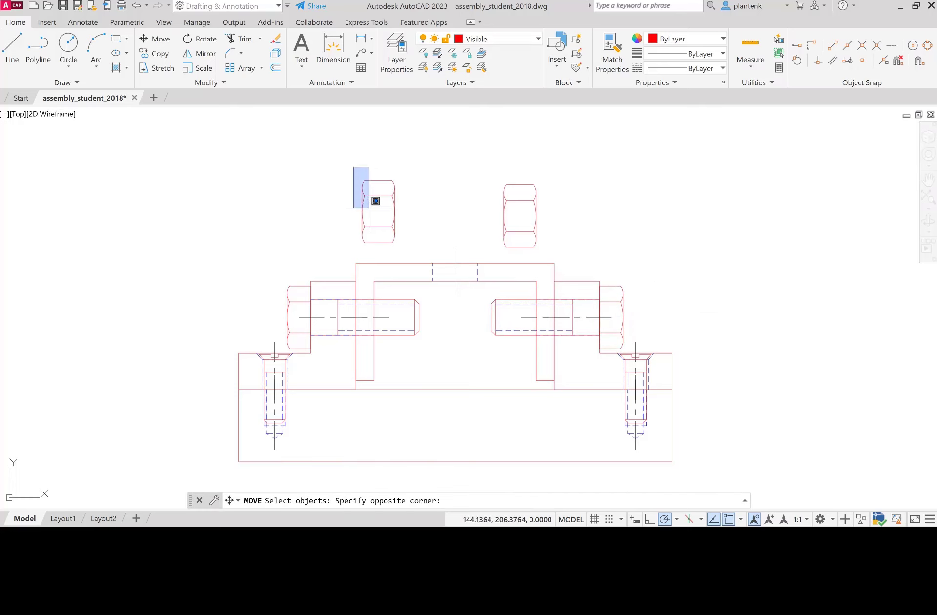
click(414, 248)
key(Return)
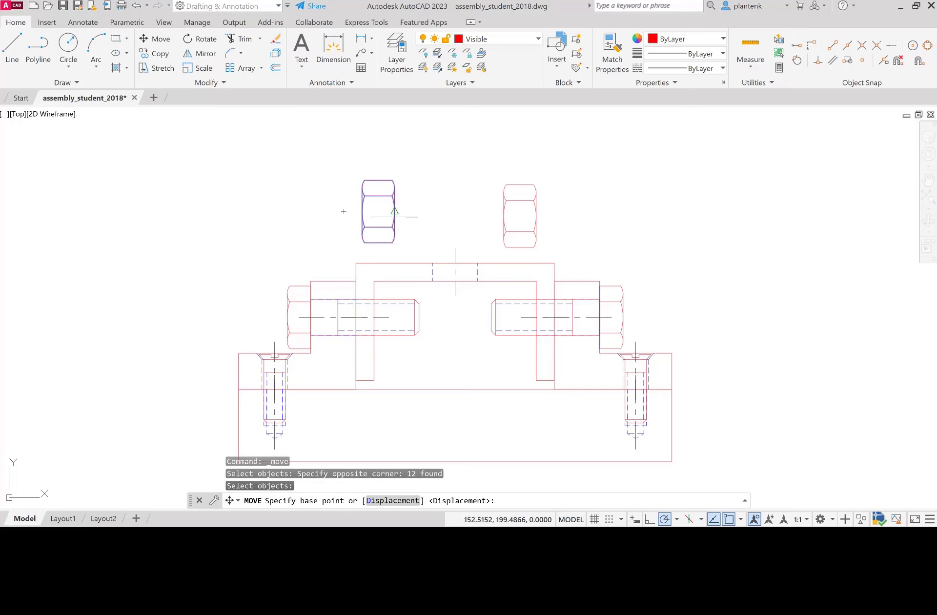
click(363, 211)
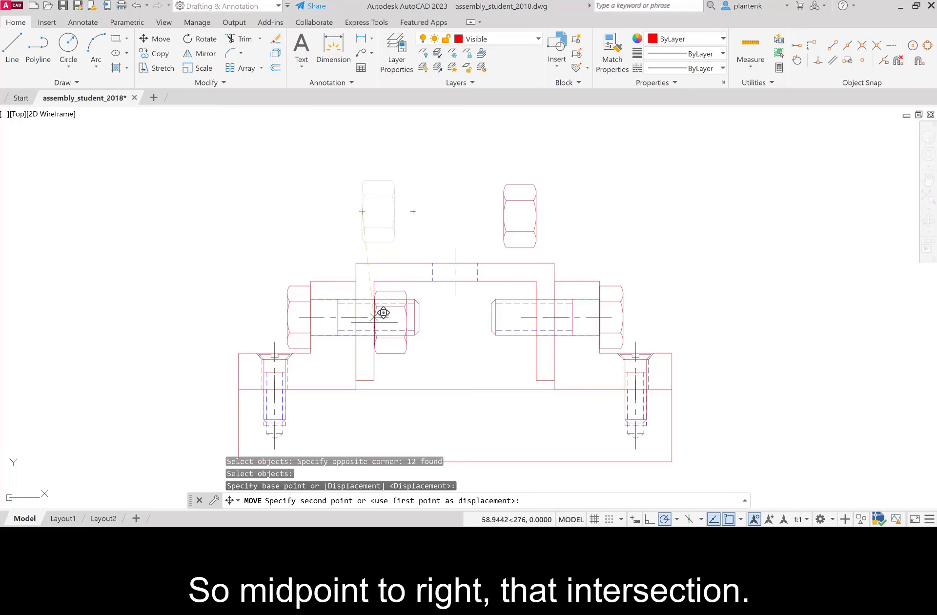
click(383, 307)
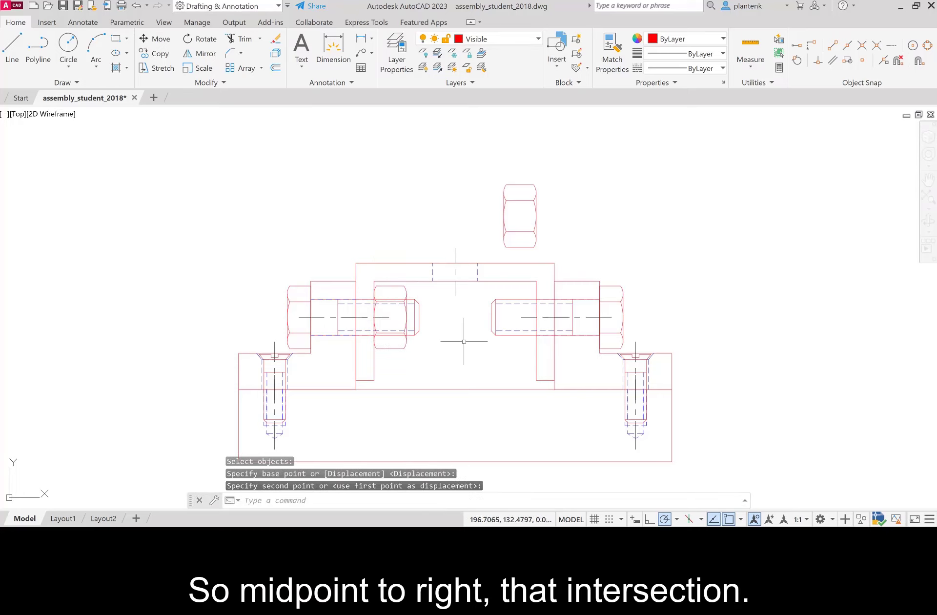
Step: Move the right nut from the midpoint of its right face to where the center plate's right inner face meets the hole centerline
click(163, 49)
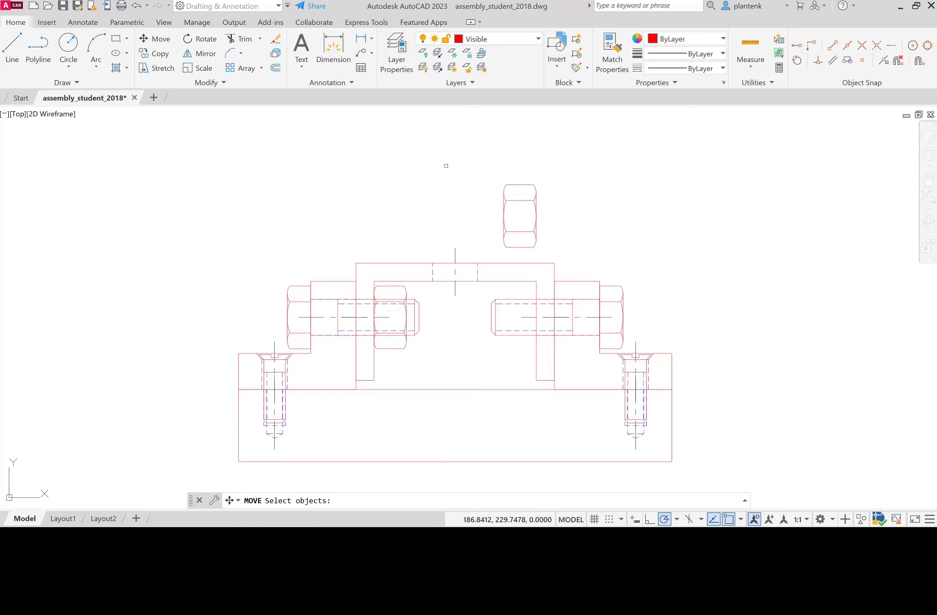
click(477, 174)
click(564, 253)
key(Return)
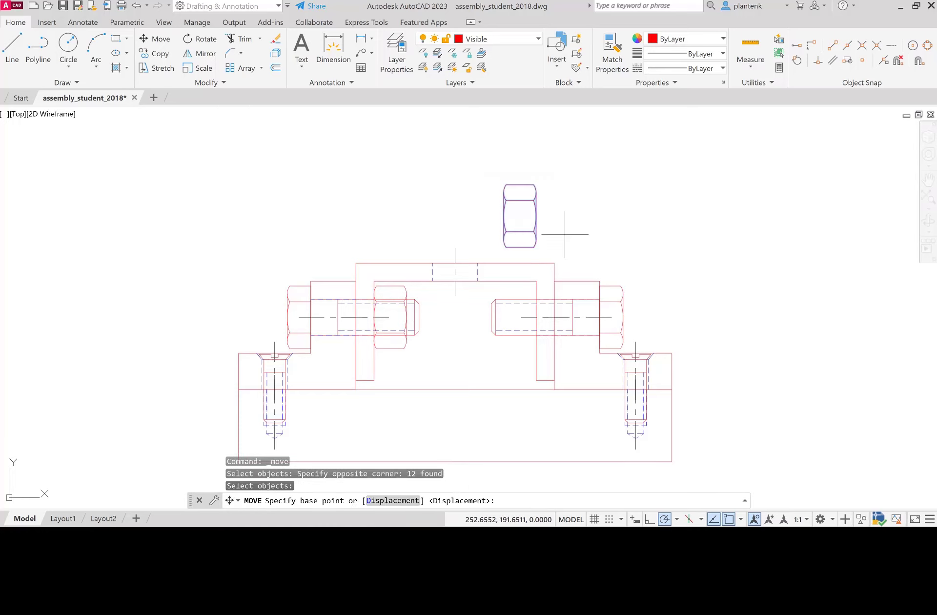
click(536, 216)
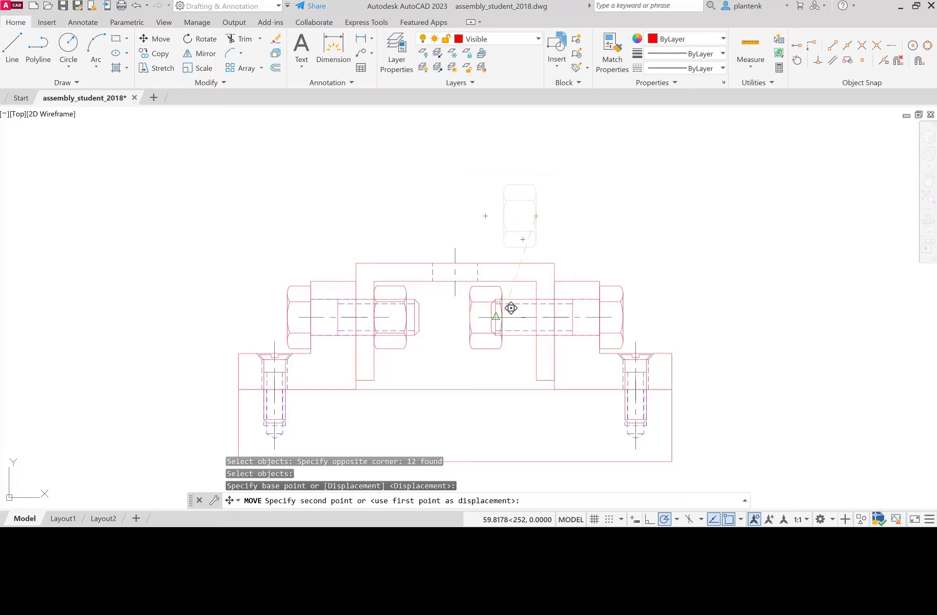
click(544, 313)
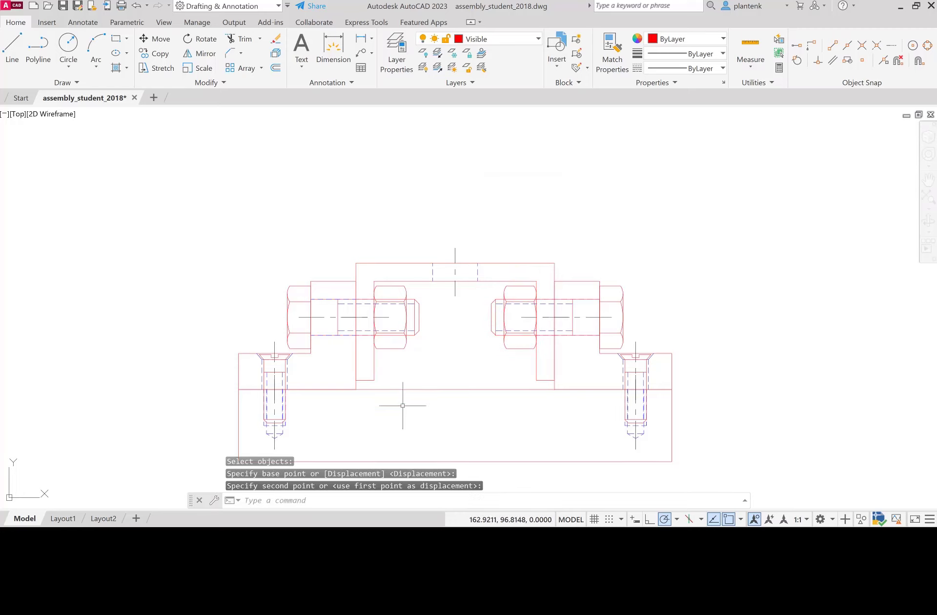
Step: Lock the Visible layer so its linework is protected from editing
mouse_move(397, 397)
middle_down()
mouse_move(416, 389)
mouse_move(429, 315)
middle_up()
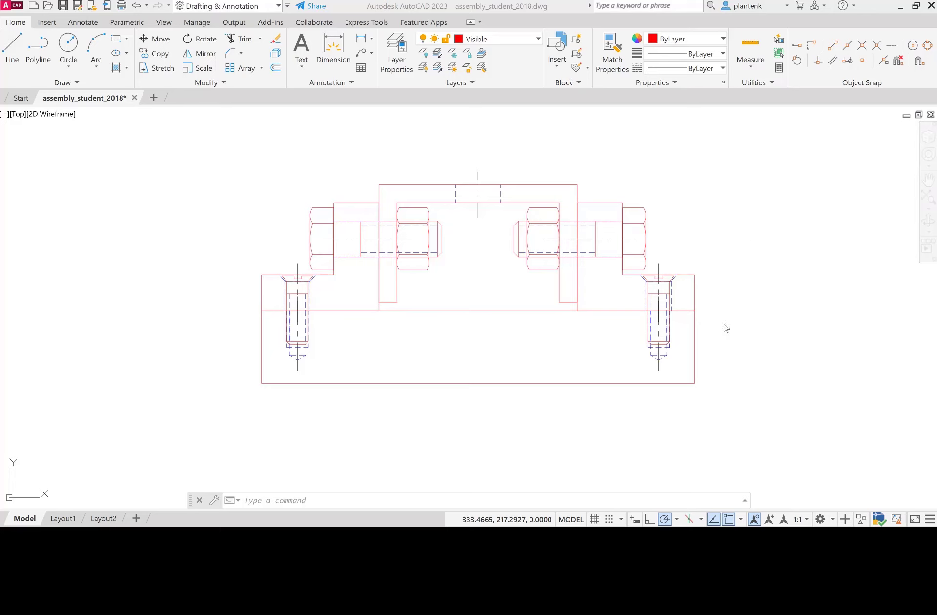
scroll(722, 322, down, 2)
scroll(713, 320, up, 6)
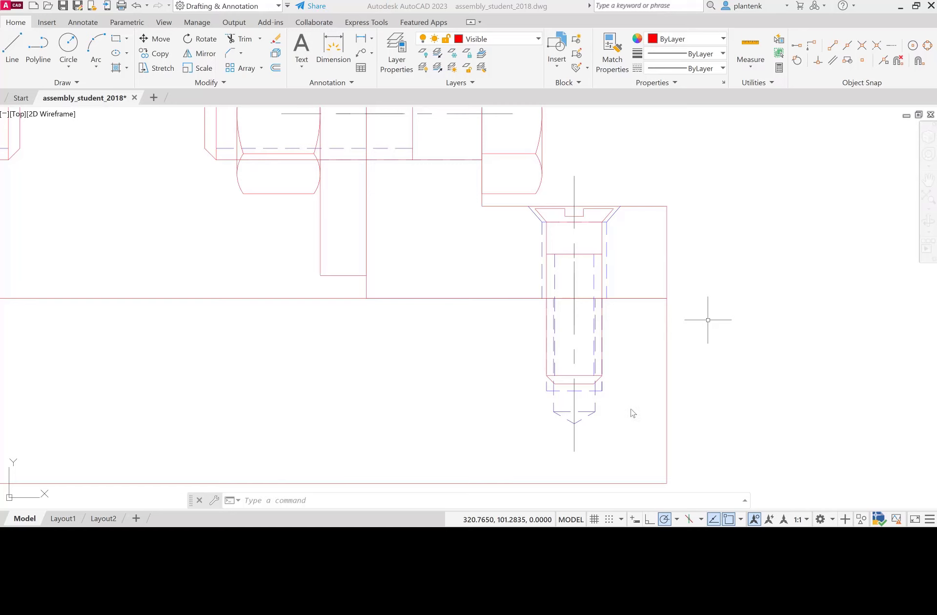
click(538, 40)
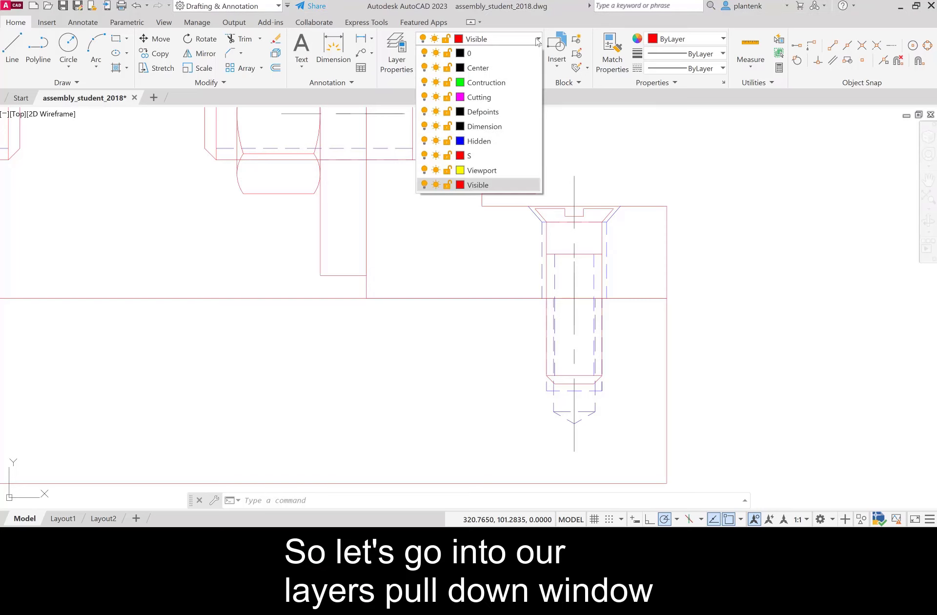
click(447, 185)
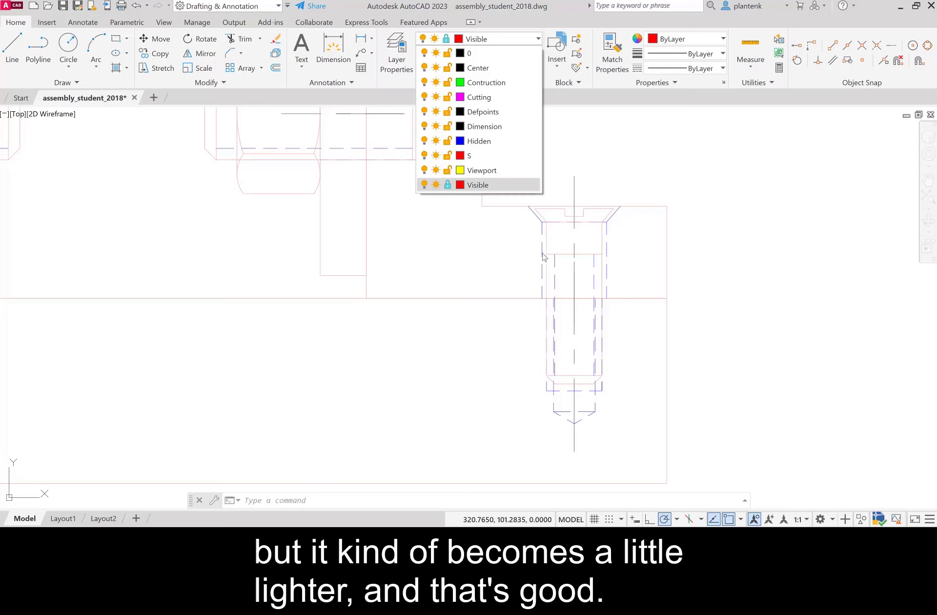
click(646, 177)
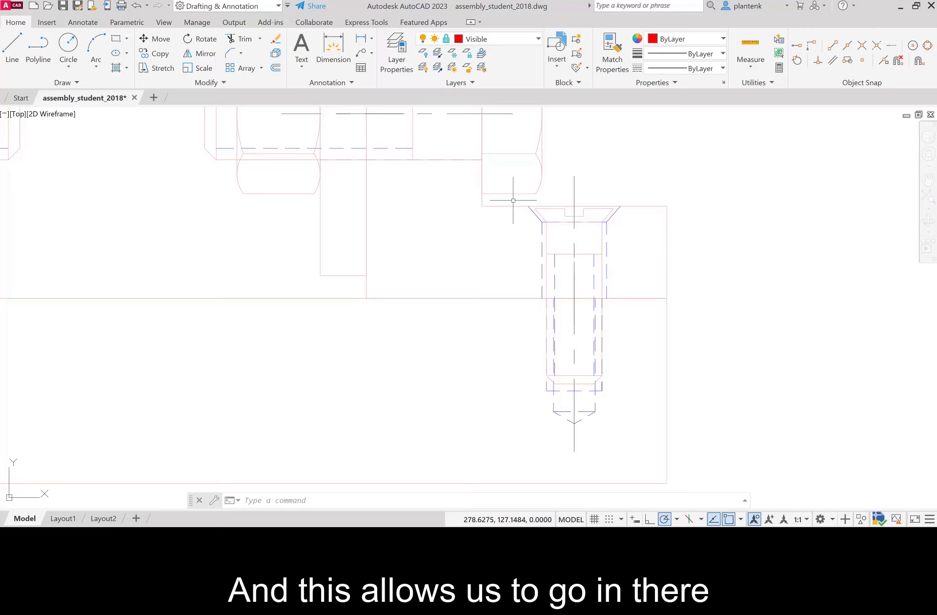
Step: Delete the five hidden lines of the right bracket's countersunk hole around the right screw
click(536, 217)
click(541, 236)
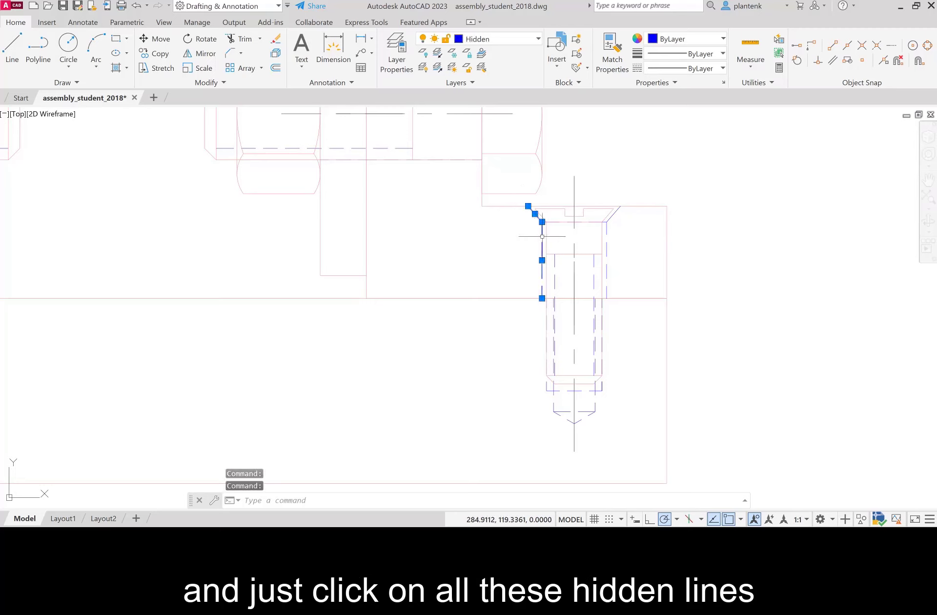
click(600, 222)
click(617, 211)
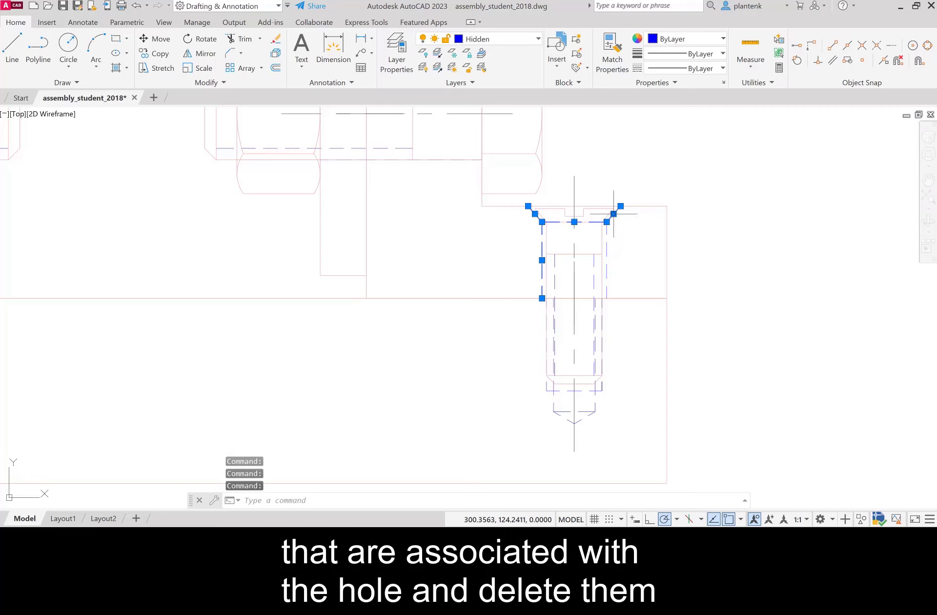
click(607, 248)
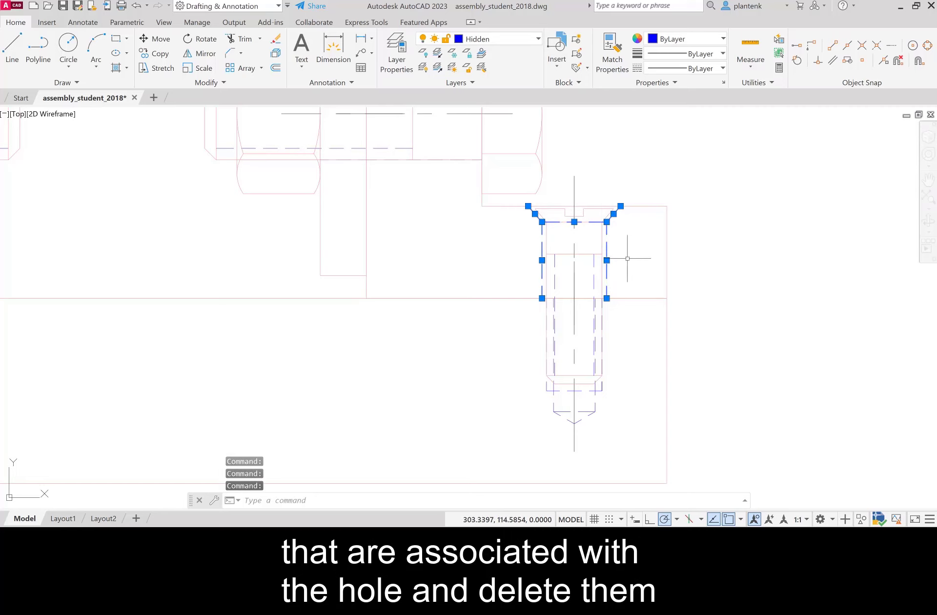
key(Delete)
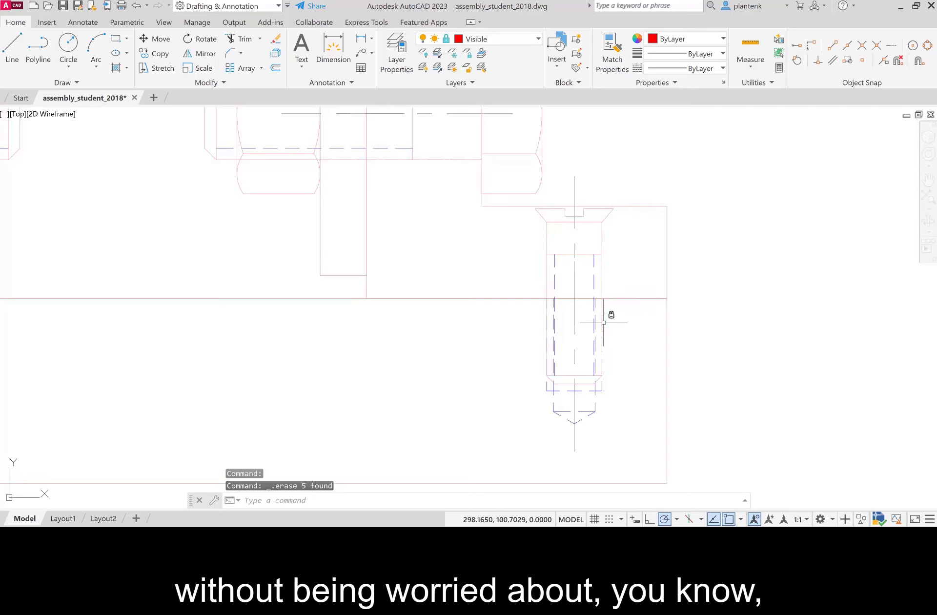
Step: Delete all hidden lines of the base's threaded hole and drill tip around the right screw, keeping the screw's own thread lines
click(609, 352)
click(601, 384)
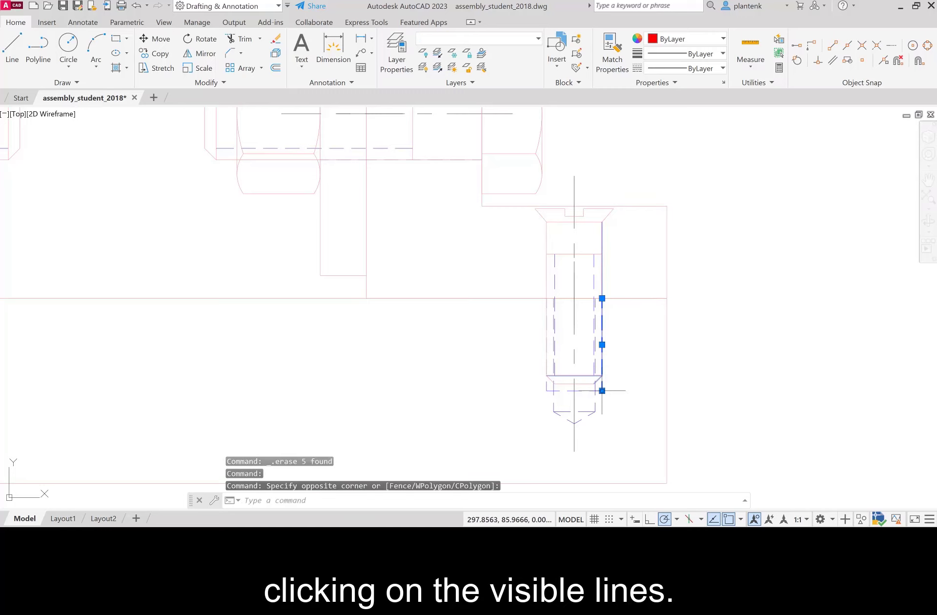
click(591, 391)
click(547, 380)
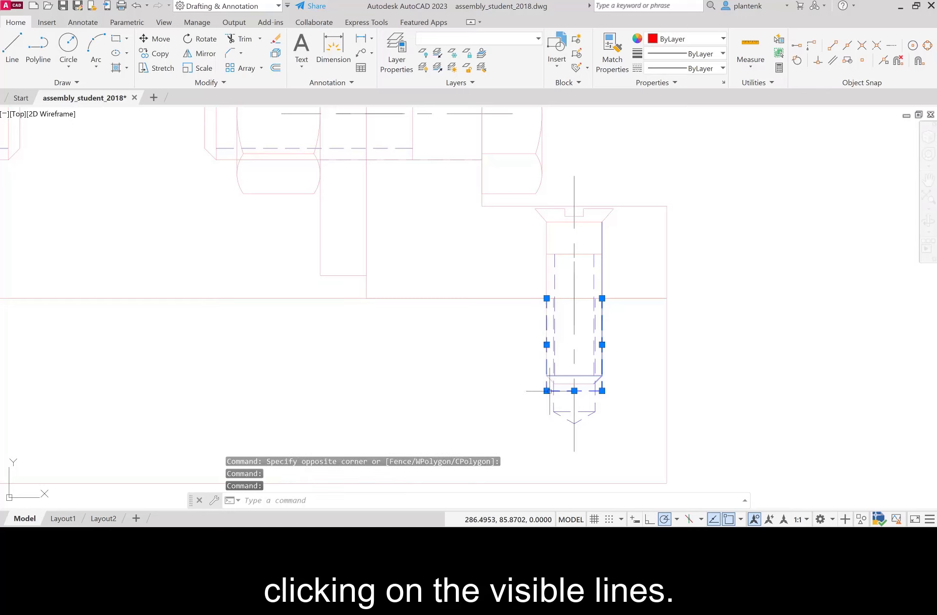
click(553, 398)
click(566, 412)
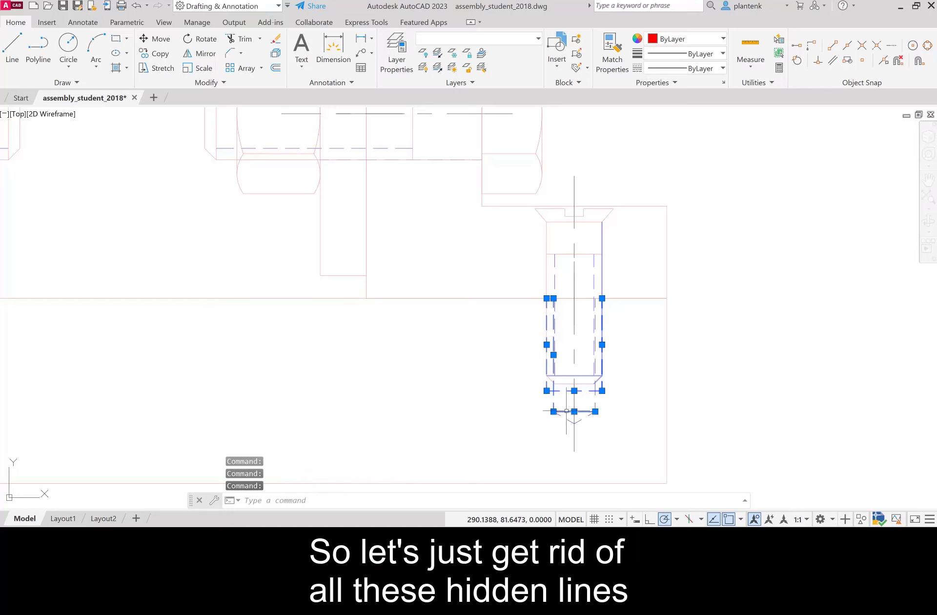
click(567, 419)
click(583, 419)
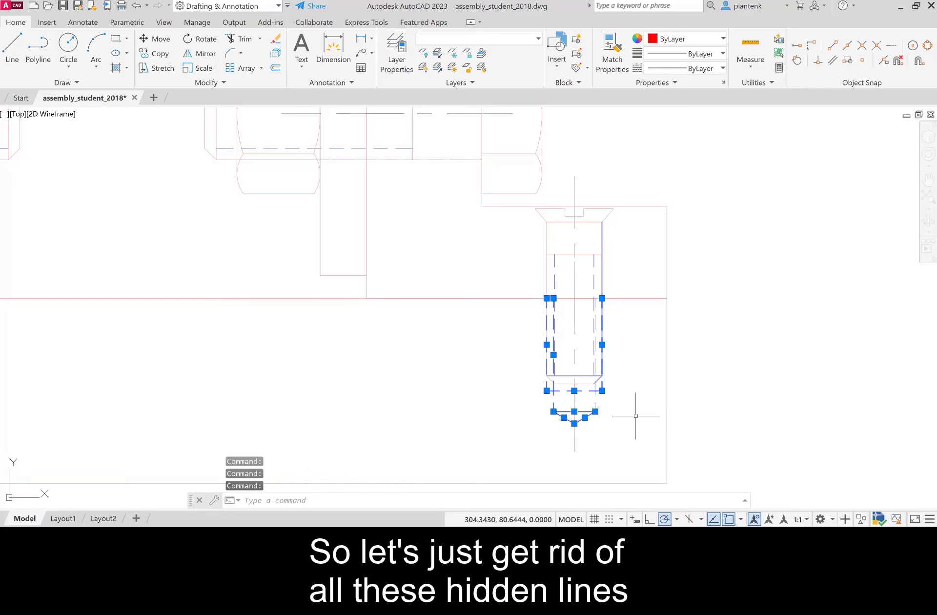
click(596, 401)
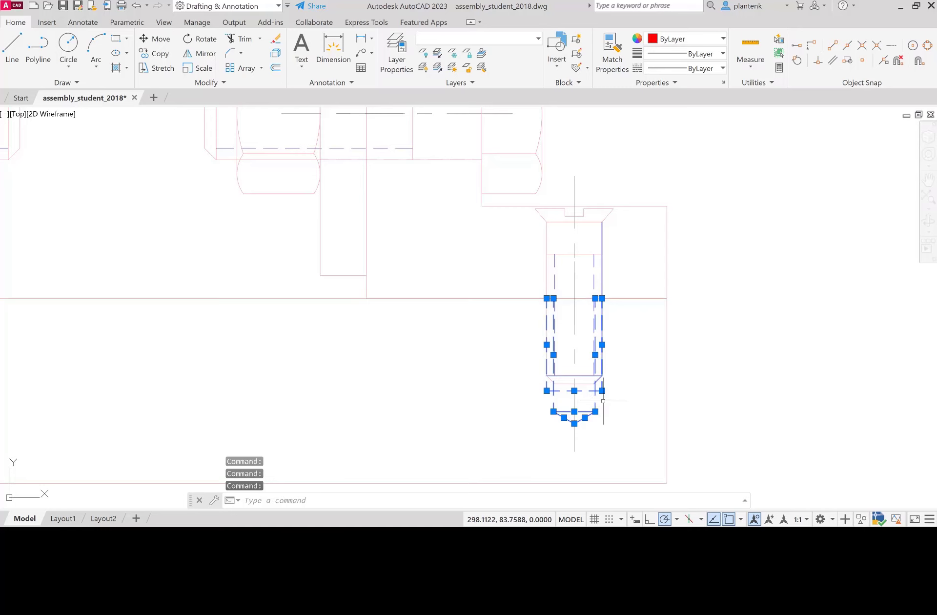
key(Delete)
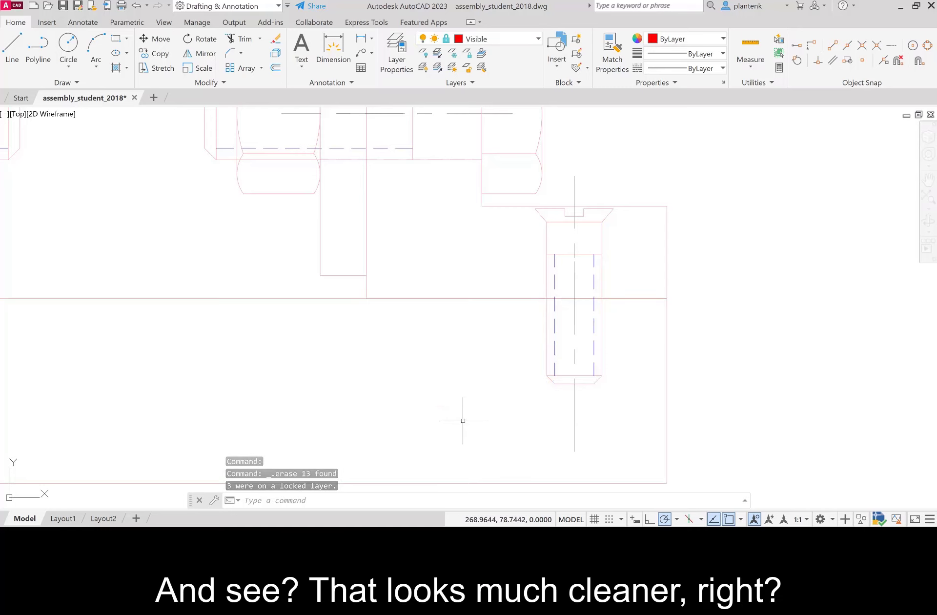
Step: Delete the hidden lines of the left bracket's countersunk hole and the base's threaded hole around the left screw
middle_drag(366, 391, 934, 392)
middle_drag(382, 356, 515, 373)
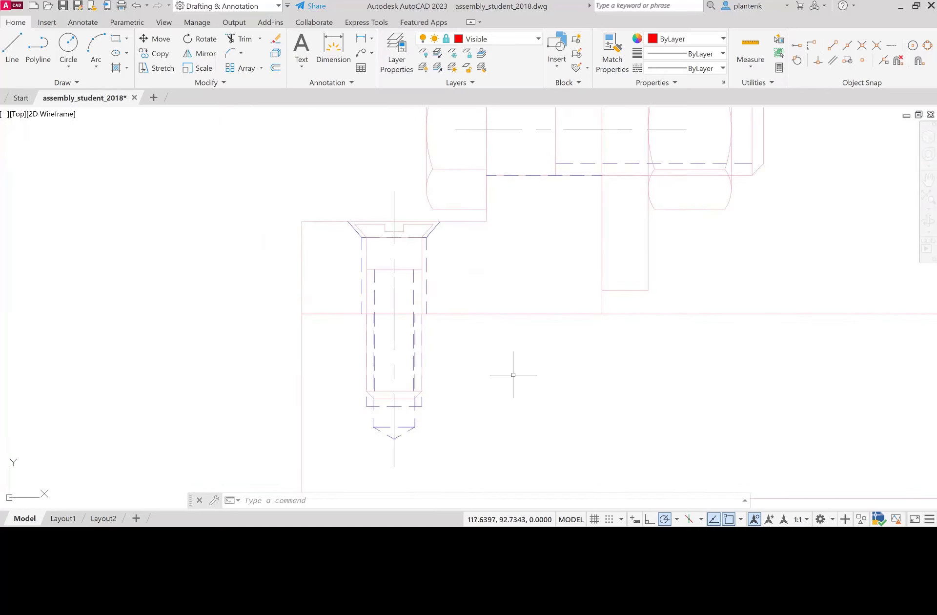
click(426, 253)
click(381, 238)
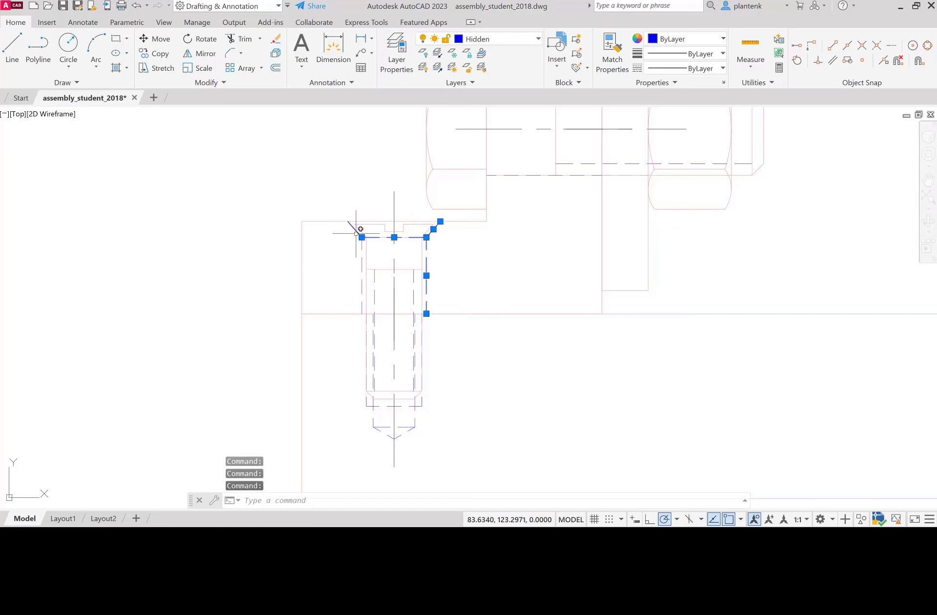
click(362, 266)
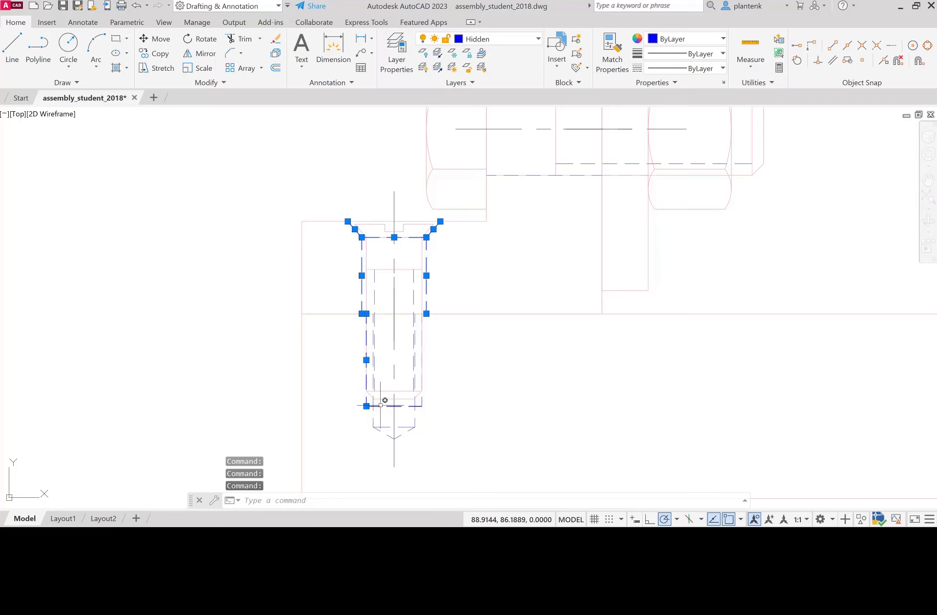
click(421, 393)
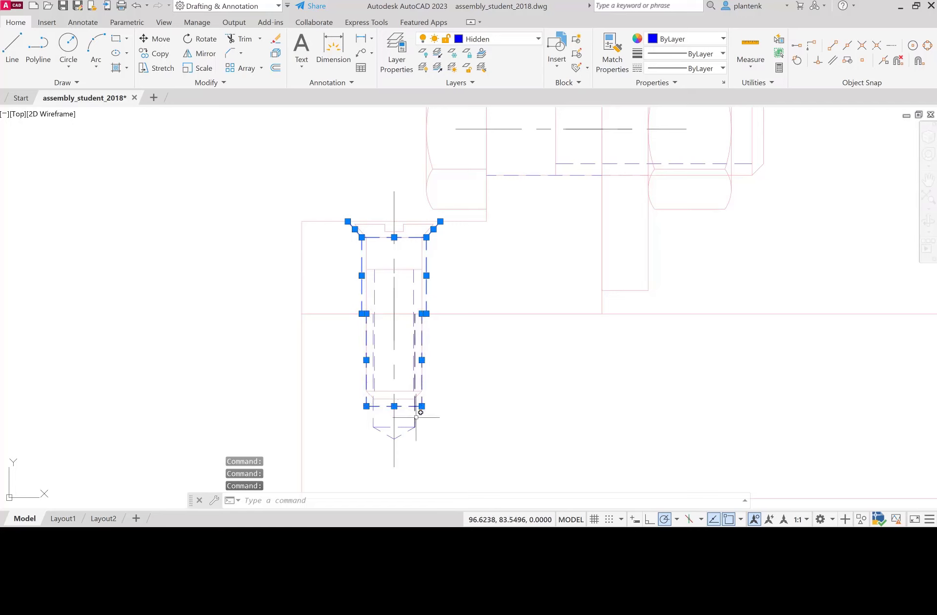
click(415, 413)
click(408, 427)
click(402, 435)
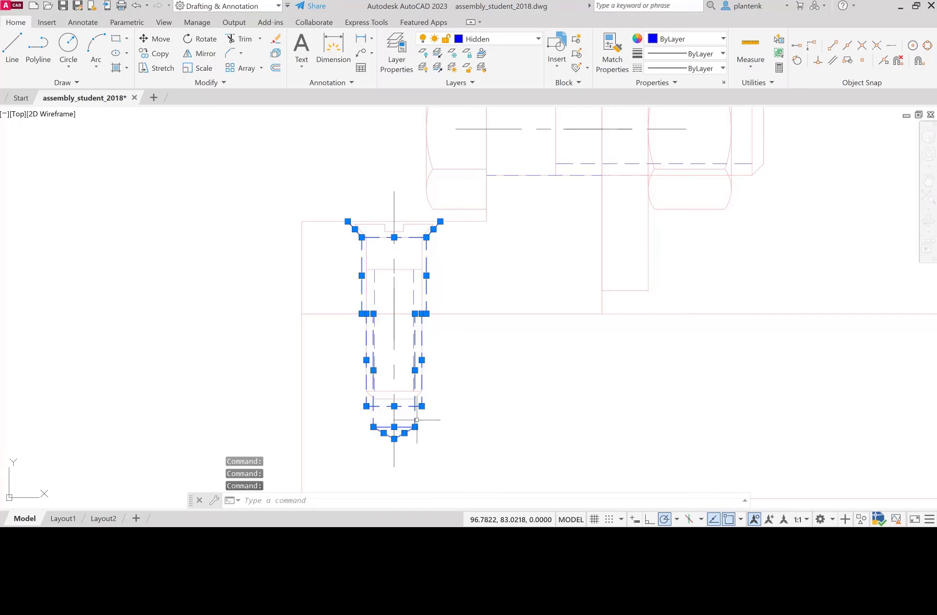
key(Delete)
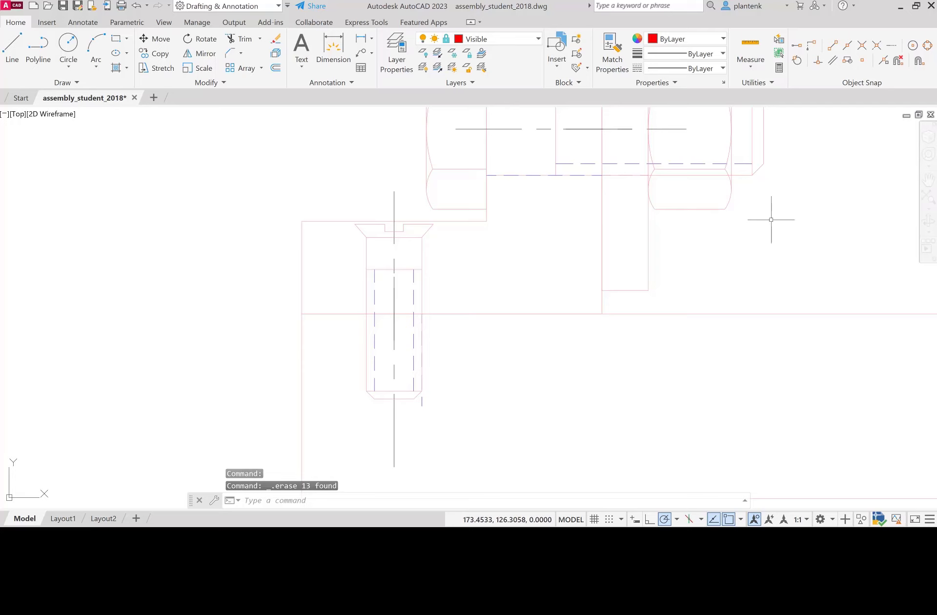
Step: Delete the leftover duplicate hidden lines along the right side of the left screw's threaded hole
click(422, 399)
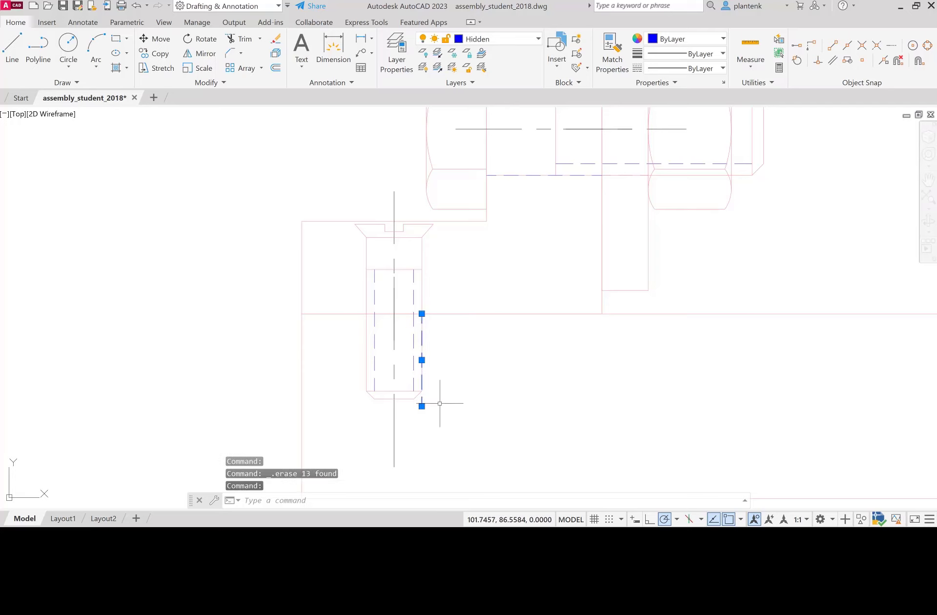
key(Delete)
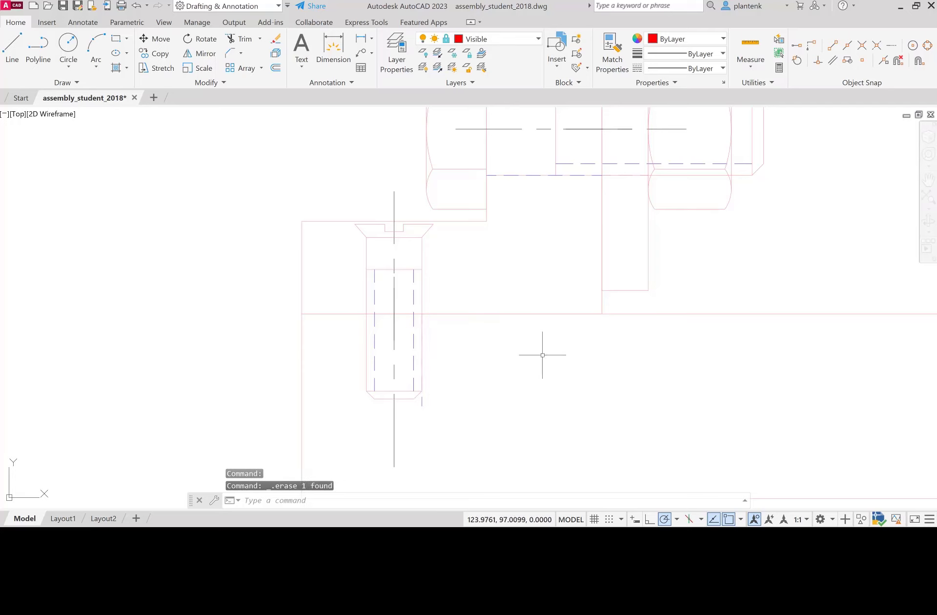
click(423, 406)
key(Delete)
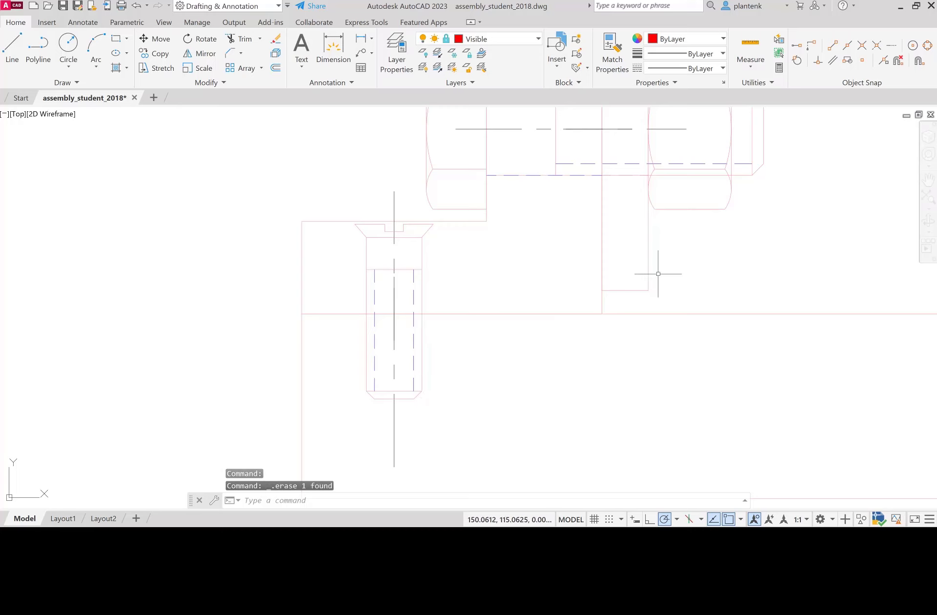
Step: Delete the upper and lower hidden lines of the left bracket's hole along the left bolt's shank
mouse_move(736, 241)
middle_down()
mouse_move(642, 389)
mouse_move(613, 393)
middle_up()
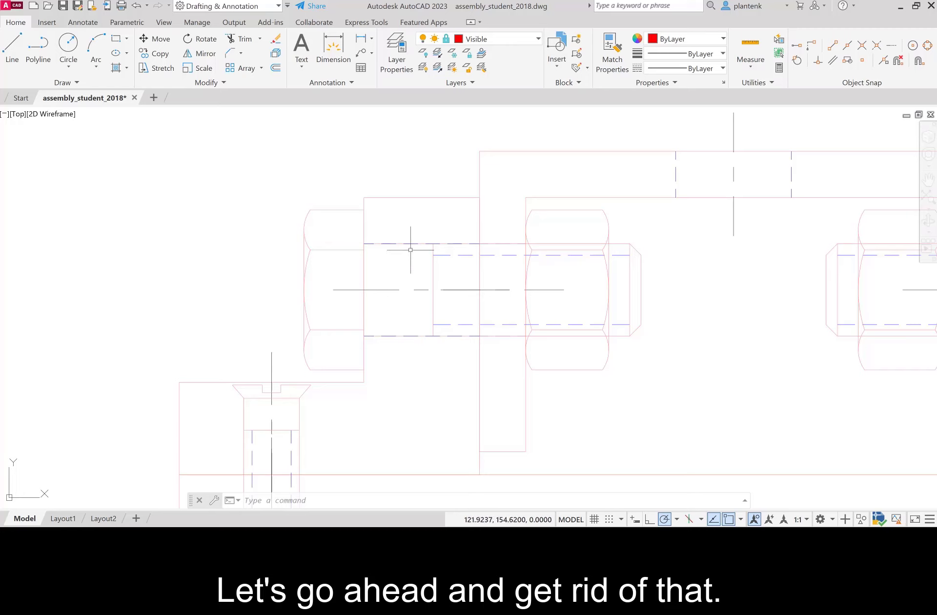
click(430, 227)
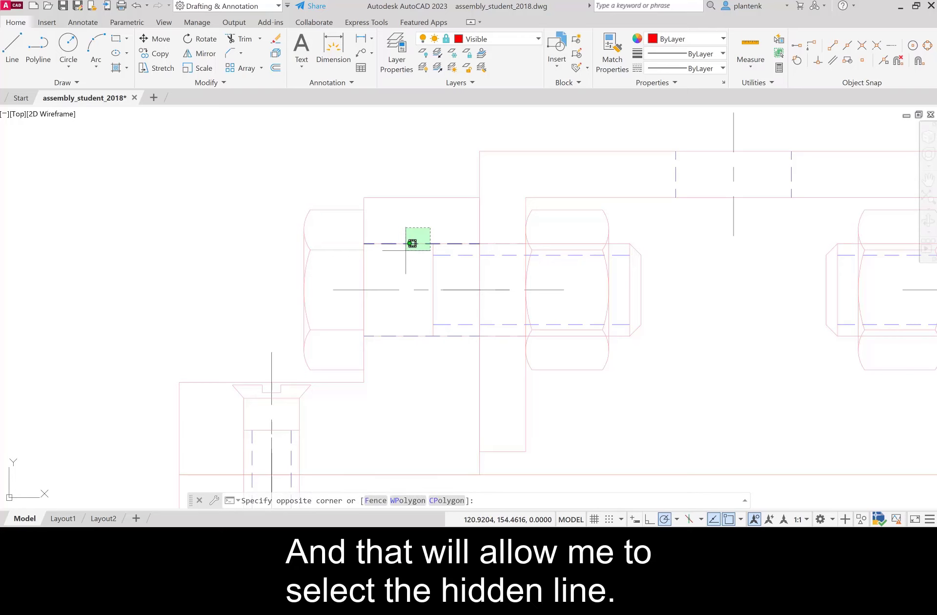
click(406, 251)
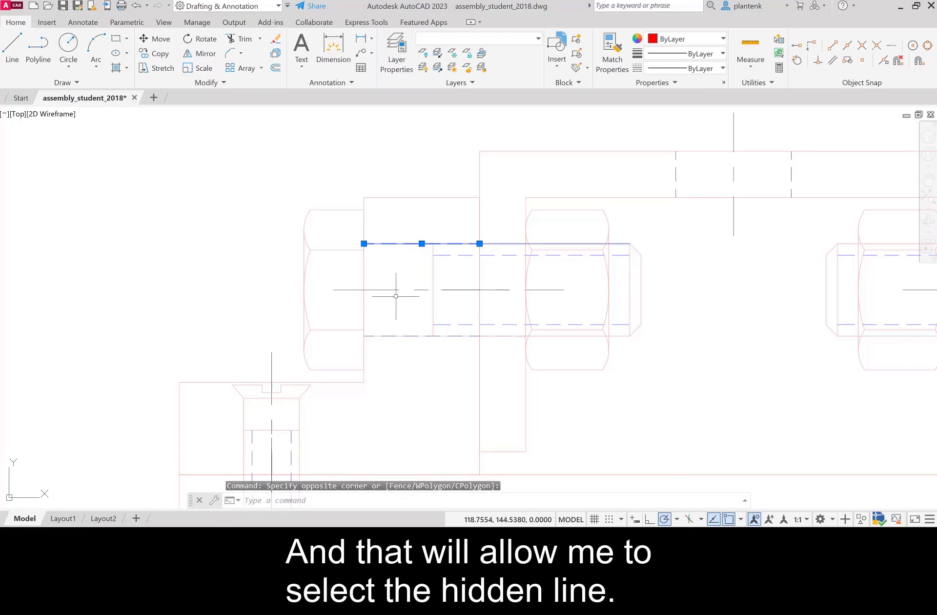
key(Delete)
click(416, 328)
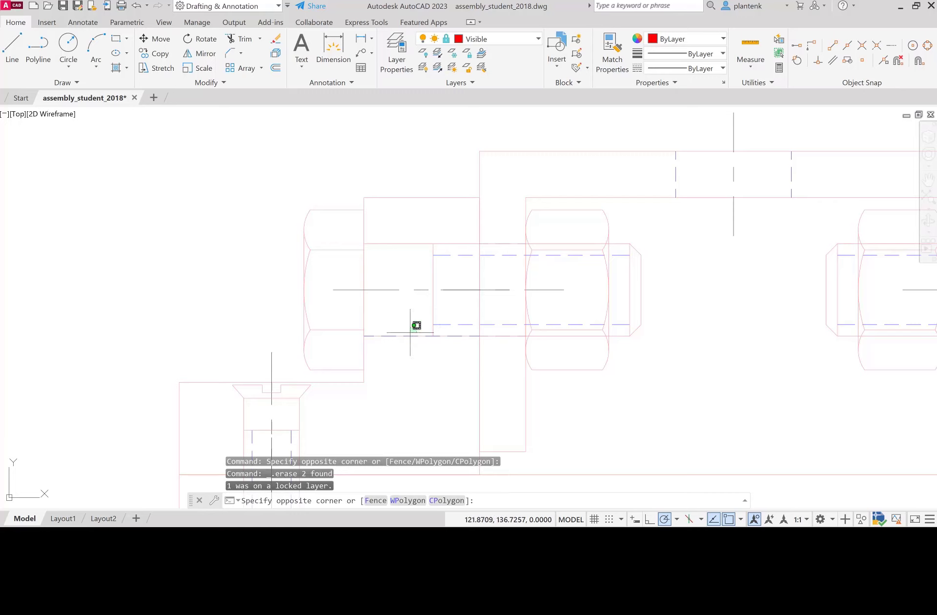
click(391, 346)
key(Delete)
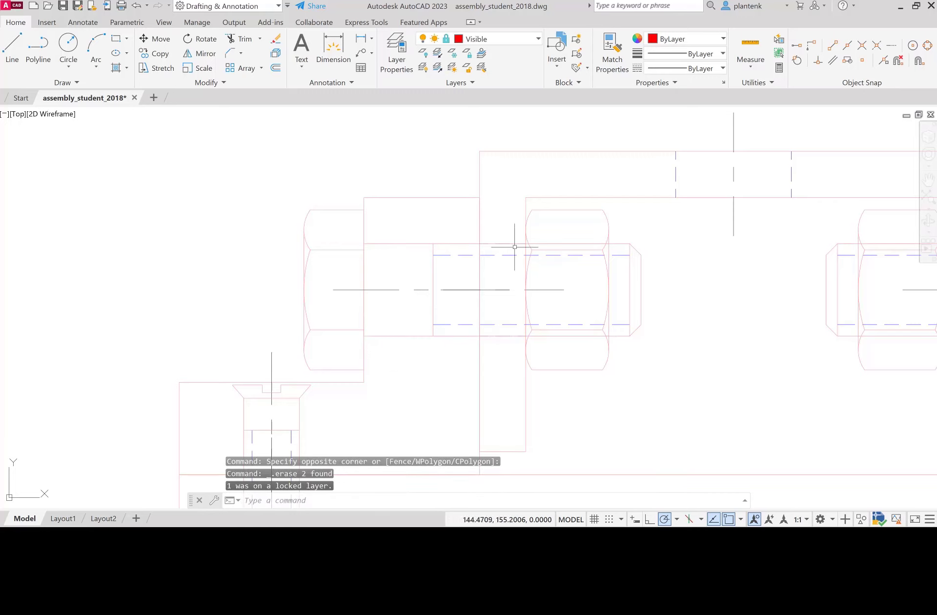
Step: Delete the upper and lower hidden lines of the hole in the U-shaped bracket's left leg along the left bolt
click(516, 227)
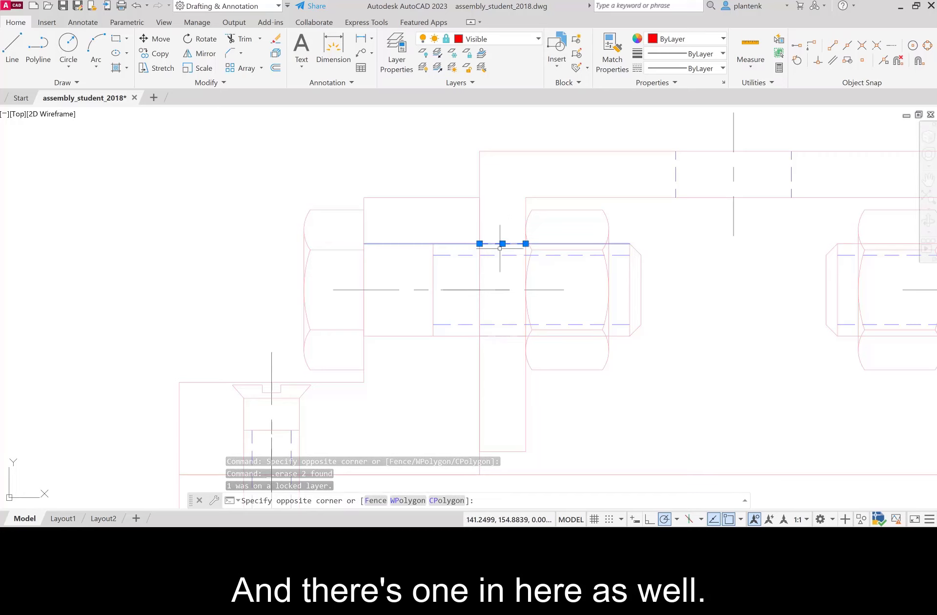
key(Escape)
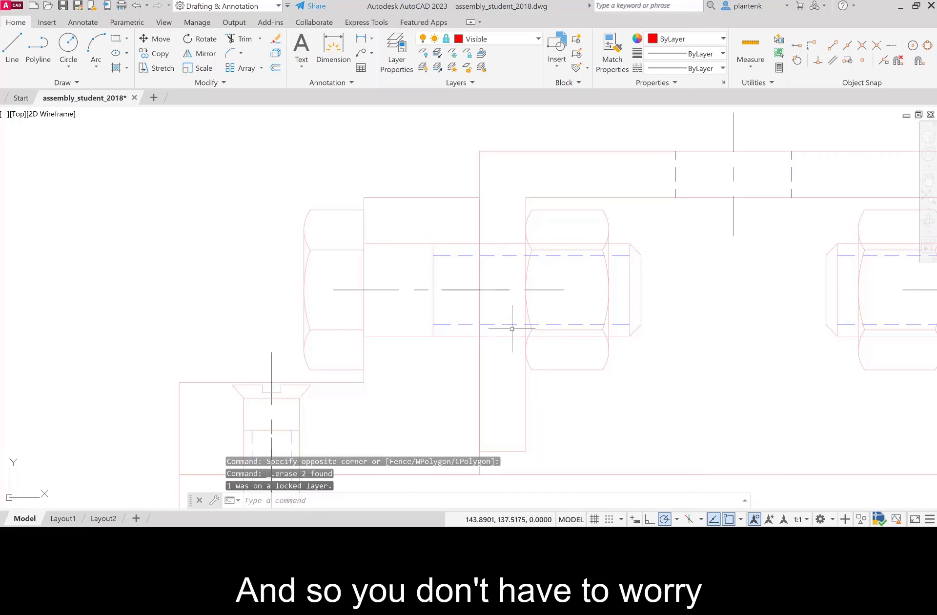
click(512, 329)
click(509, 348)
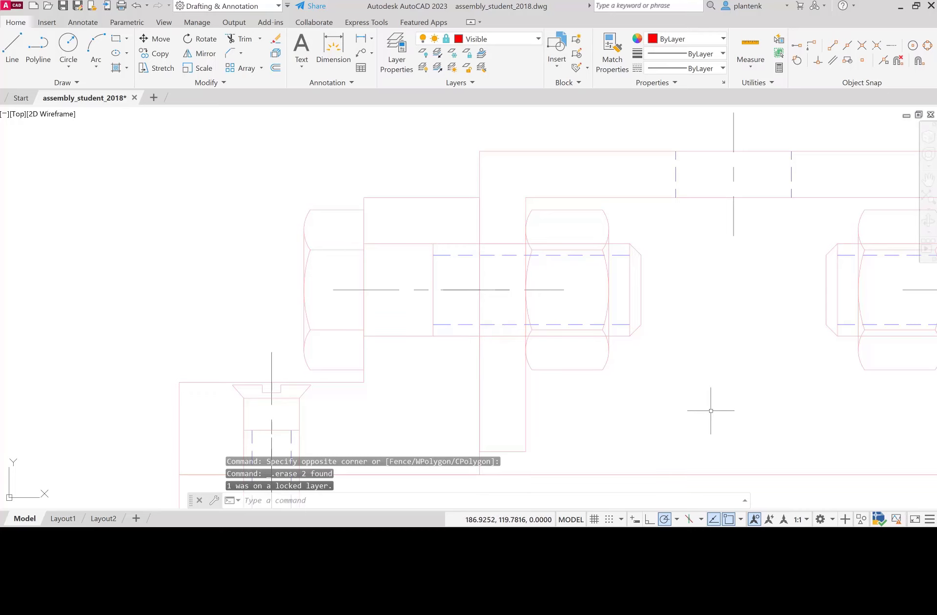
Step: Delete the upper hidden hole lines of the right bracket and the U-shaped bracket's right leg along the right bolt
mouse_move(711, 410)
middle_down()
mouse_move(575, 433)
mouse_move(361, 417)
middle_up()
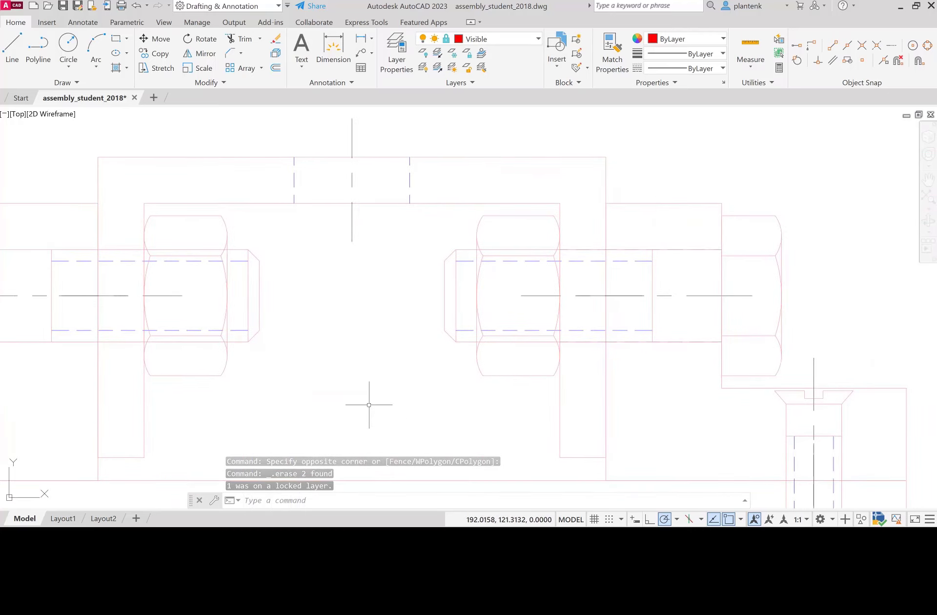
click(698, 242)
click(685, 255)
key(Delete)
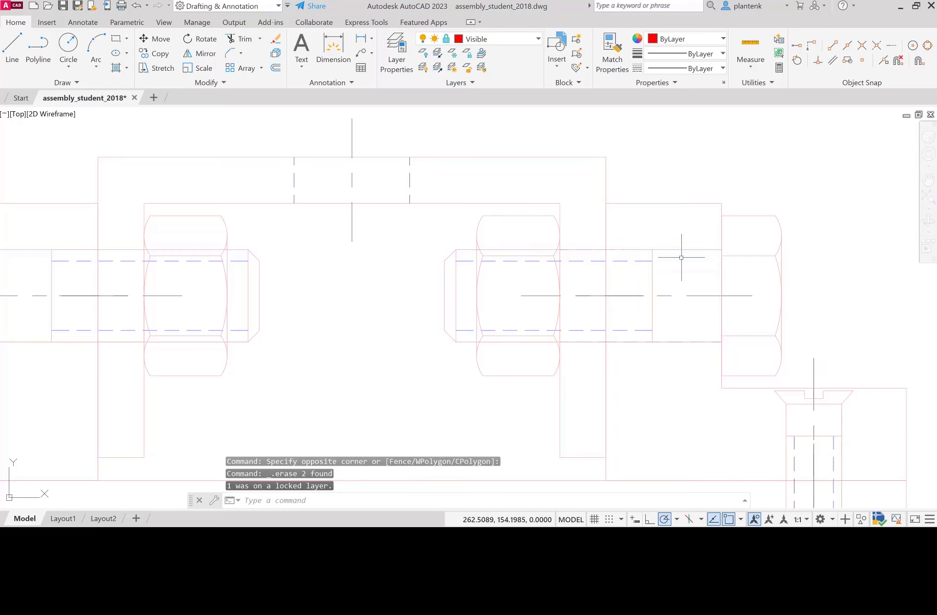
click(591, 242)
click(580, 253)
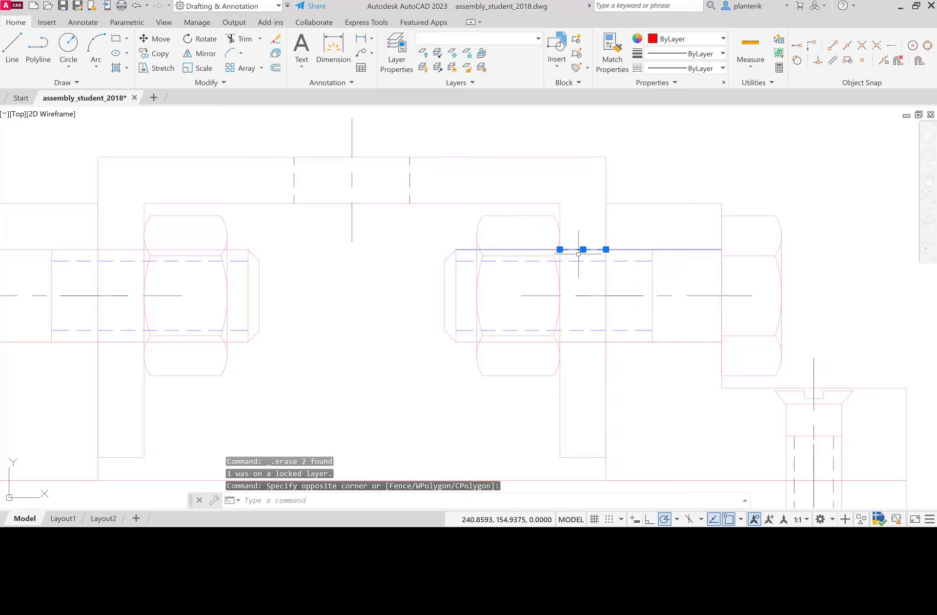
key(Delete)
Step: Delete the lower hidden hole lines of the right bracket and the U-shaped bracket's right leg along the right bolt
click(637, 331)
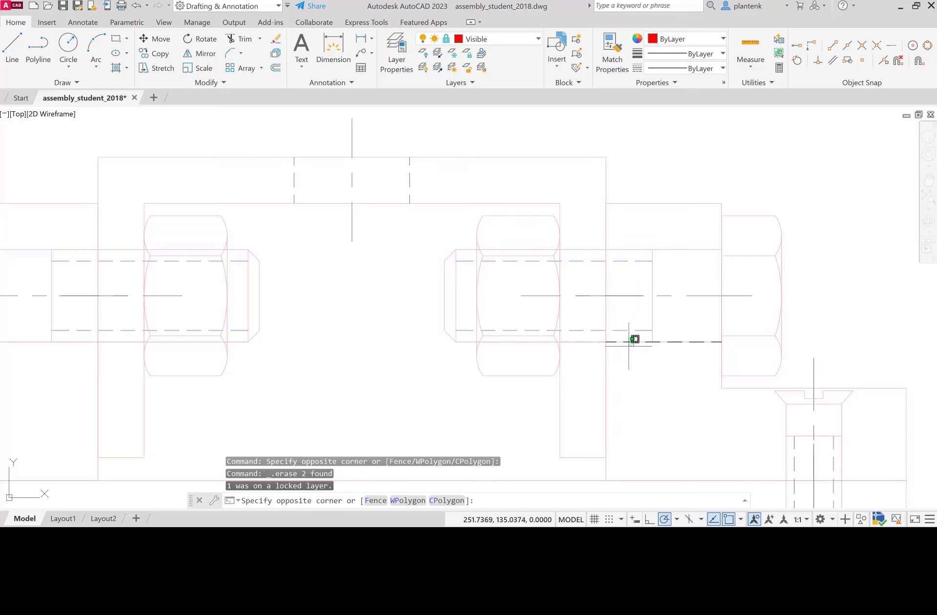
click(630, 339)
click(589, 340)
click(583, 347)
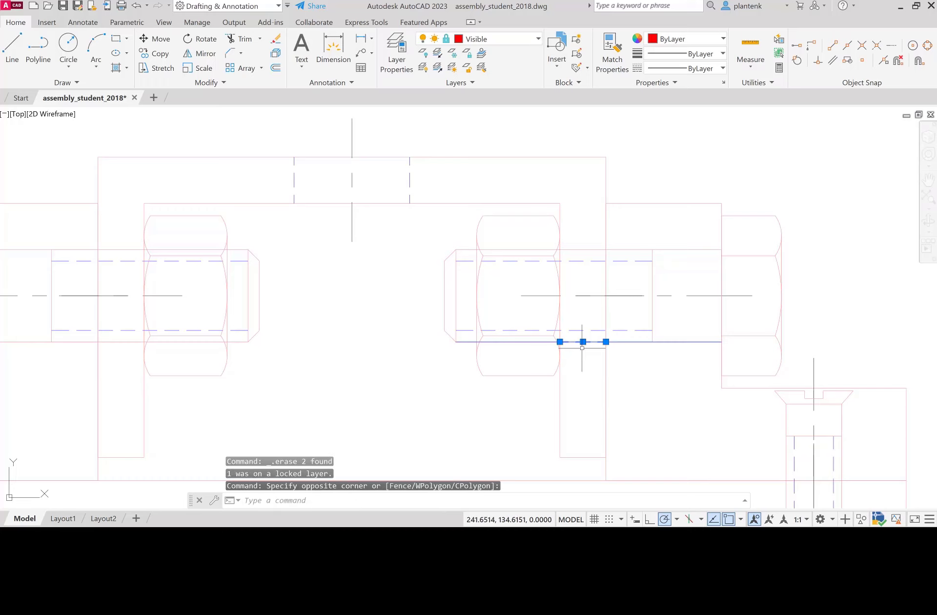
key(Delete)
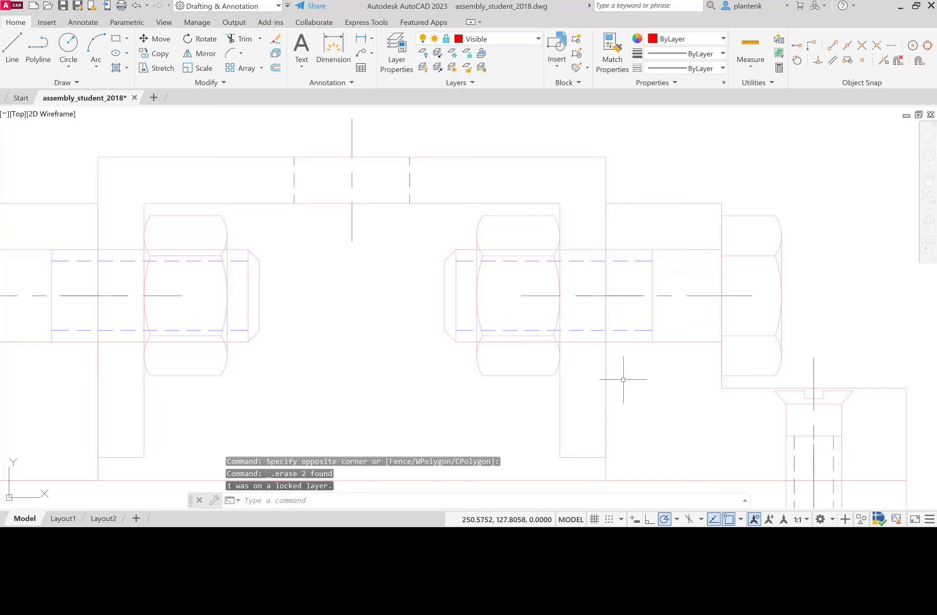
Step: Unlock the Visible layer
scroll(440, 364, down, 5)
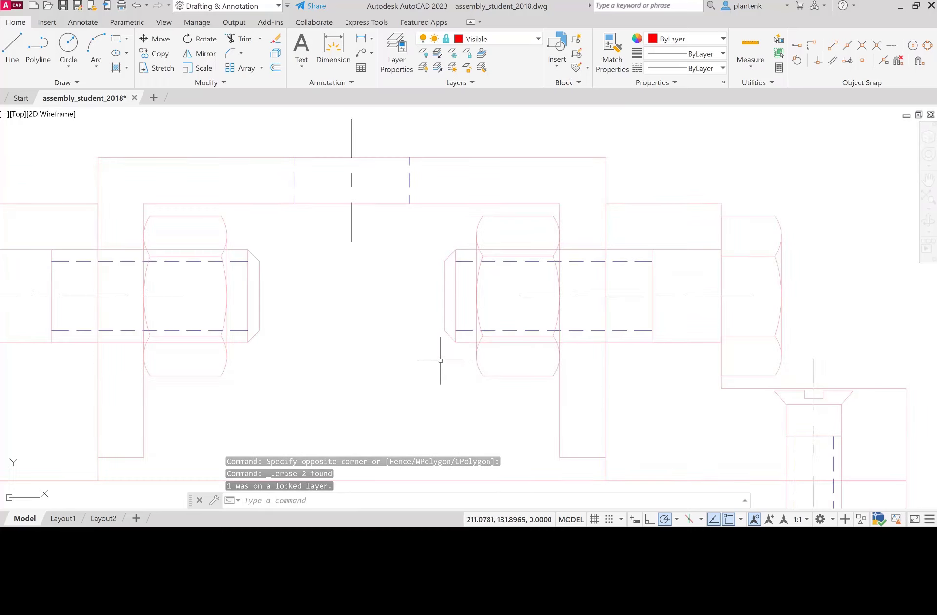
mouse_move(450, 361)
middle_down()
mouse_move(444, 349)
mouse_move(494, 299)
middle_up()
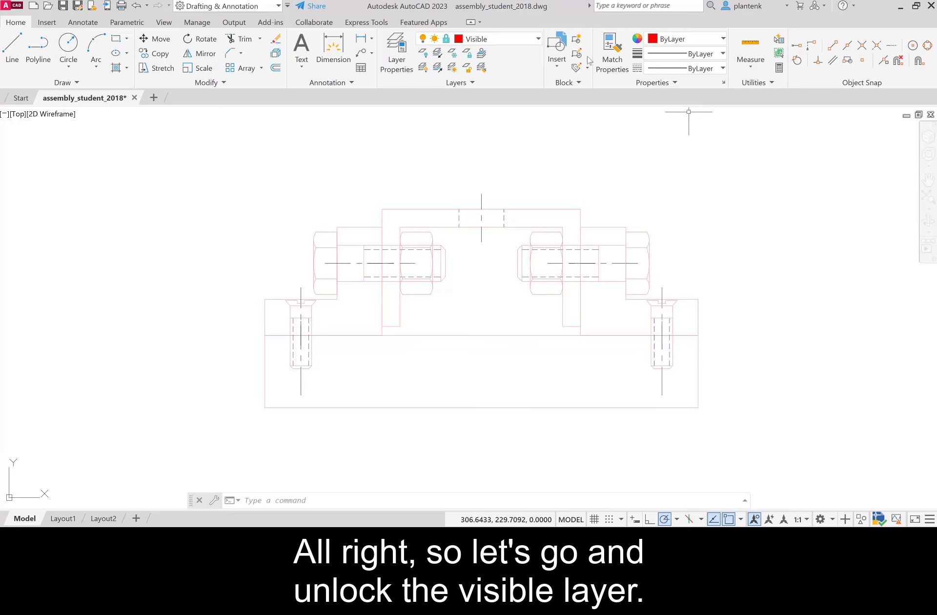
click(539, 39)
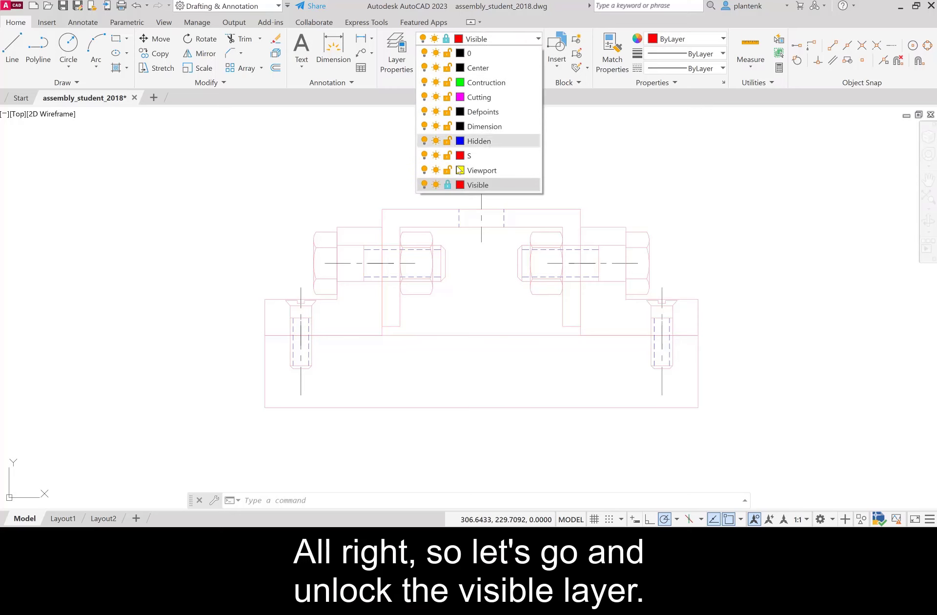
click(448, 188)
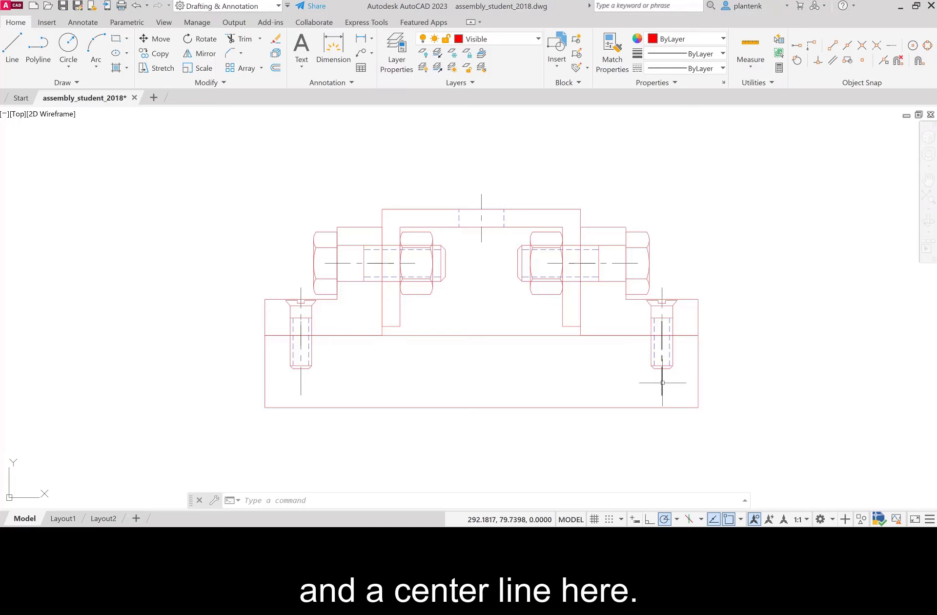
Step: Delete the duplicate overlapping center lines in the lower part of the right and left screws
mouse_move(663, 383)
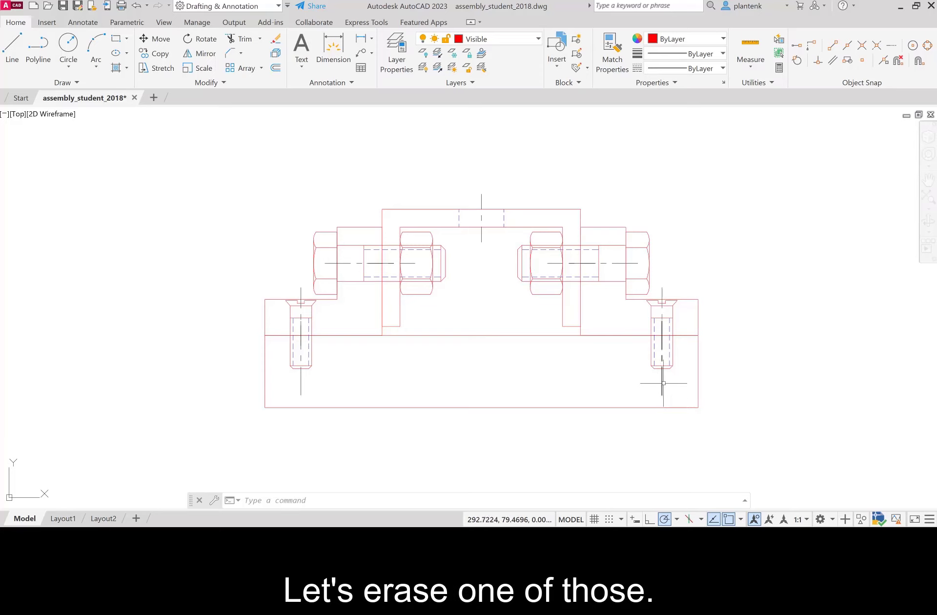
click(663, 387)
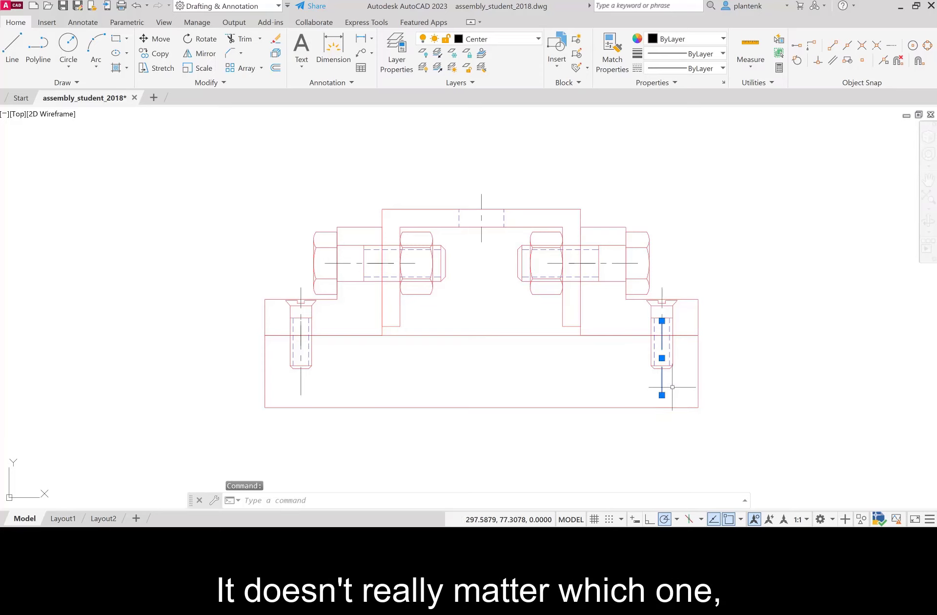
key(Delete)
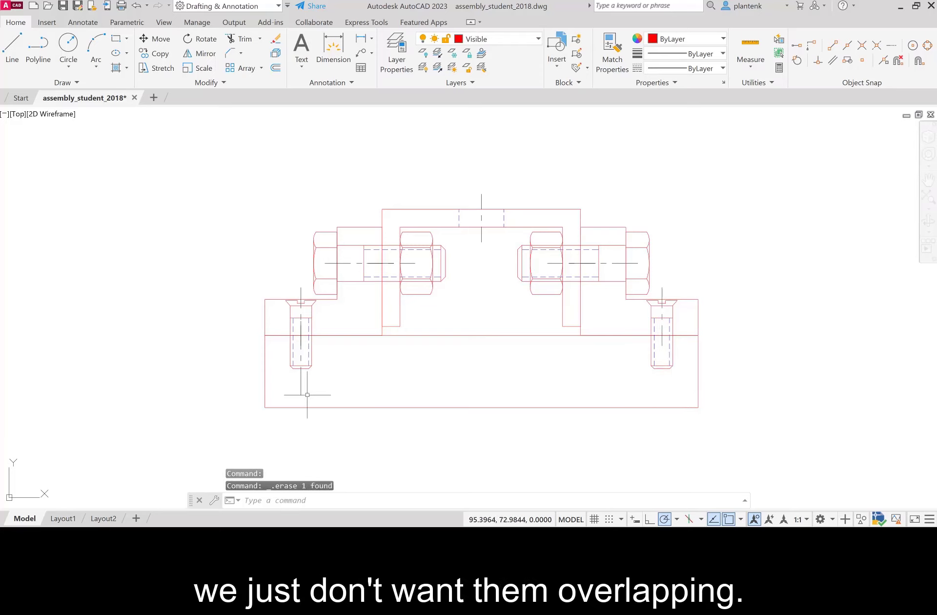
click(302, 388)
key(Delete)
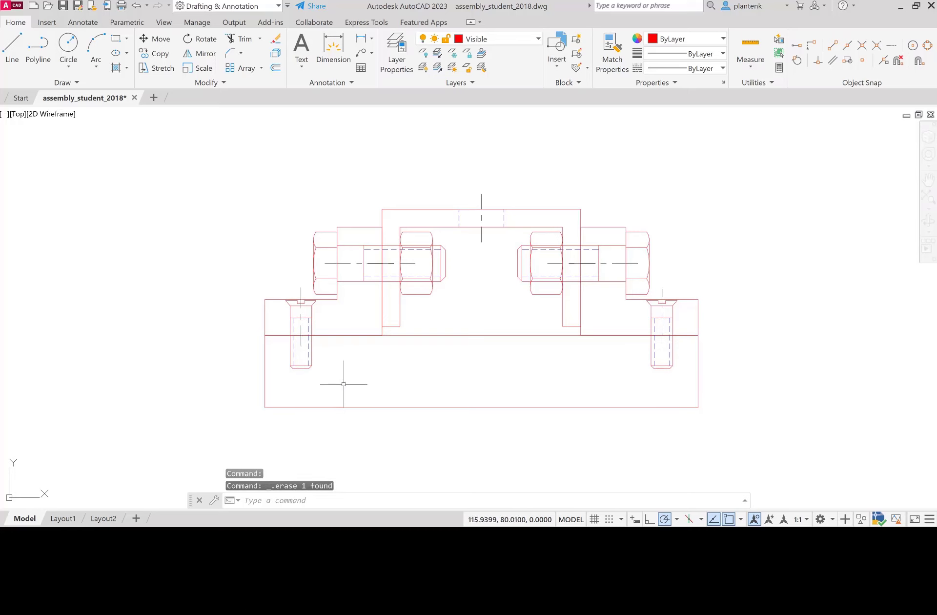
Step: Delete the duplicate overlapping center lines at the inner ends of the left and right bolts
click(410, 263)
key(Delete)
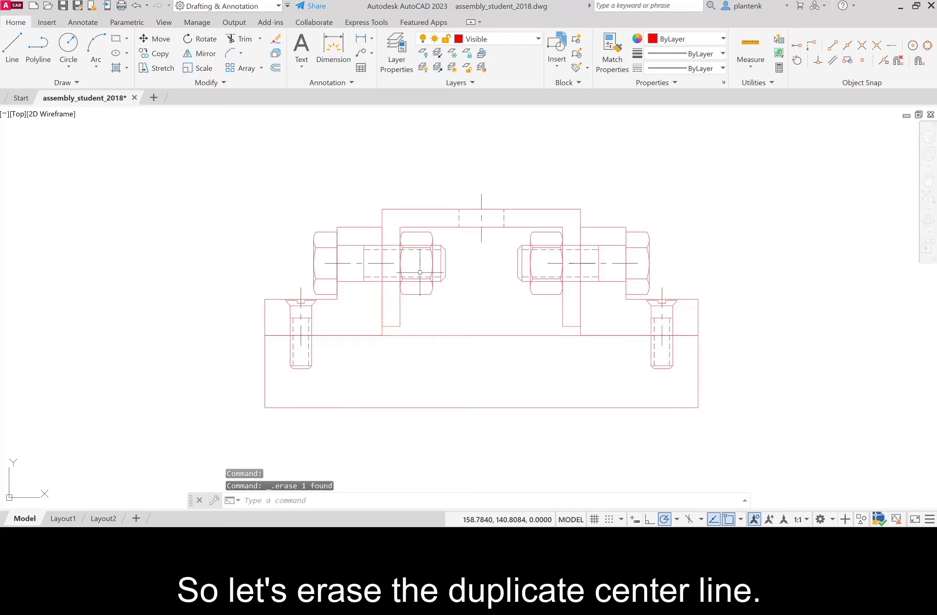
click(551, 264)
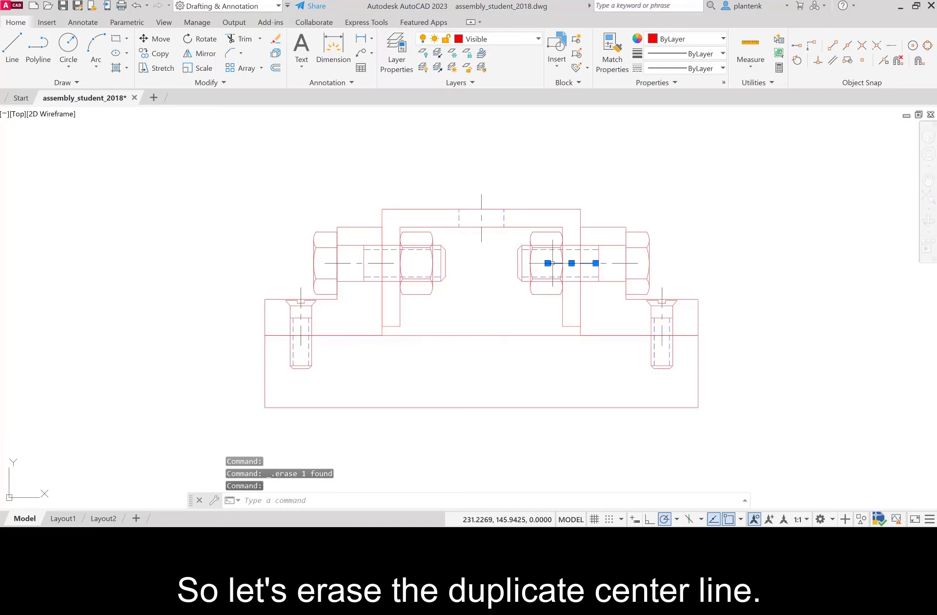
key(Delete)
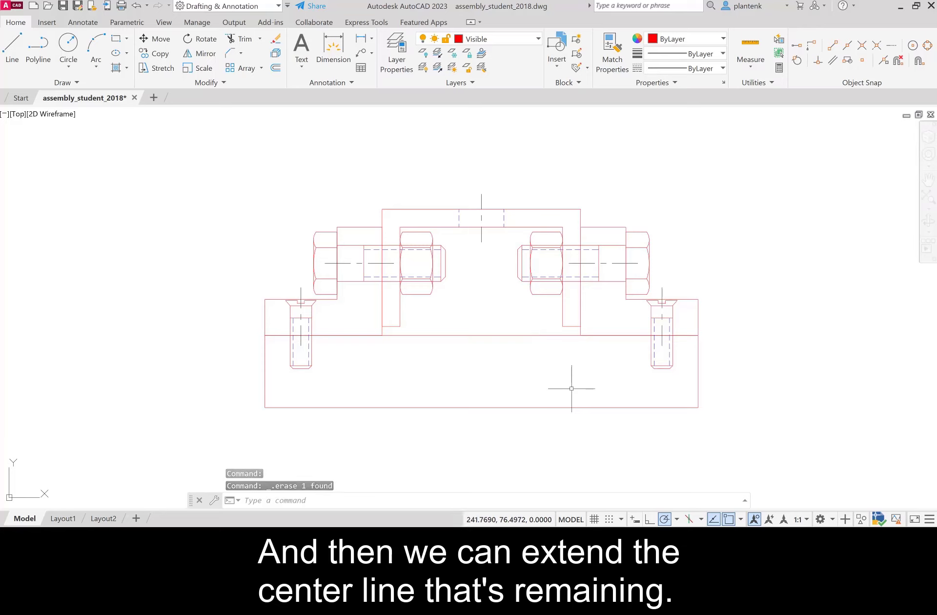
Step: Stretch the lower ends of the remaining center lines of both screws to just below the screw tips
click(662, 342)
click(662, 346)
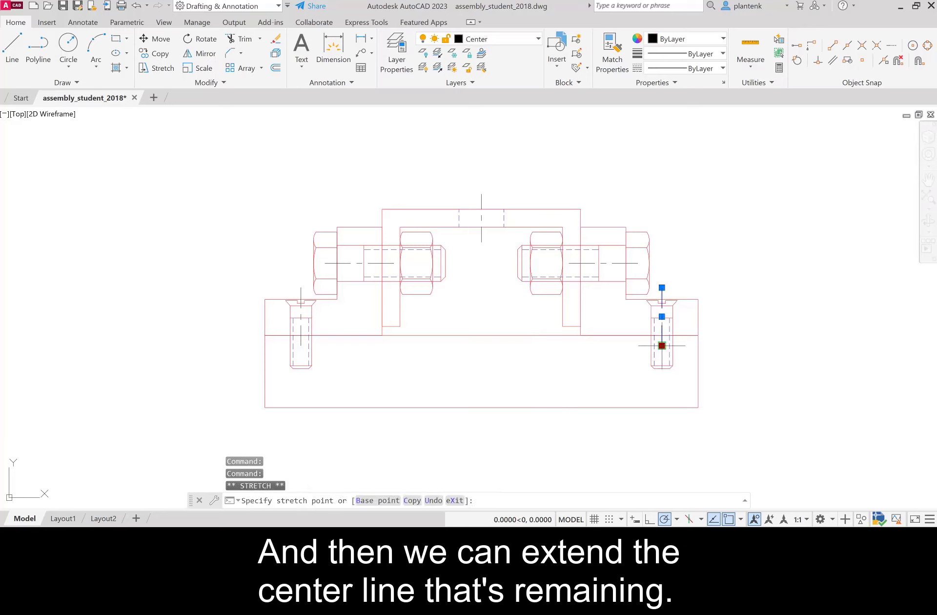
click(662, 378)
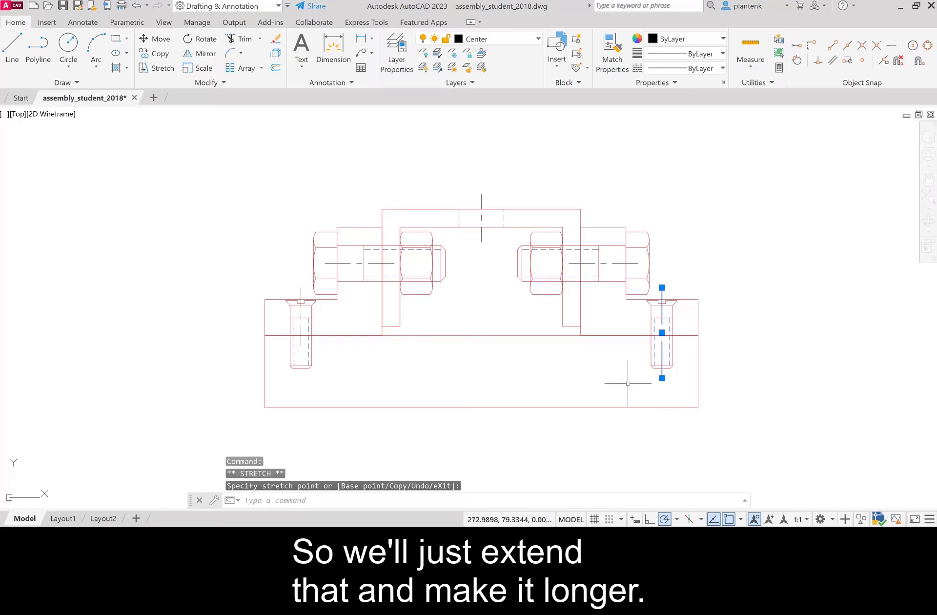
click(300, 345)
click(300, 345)
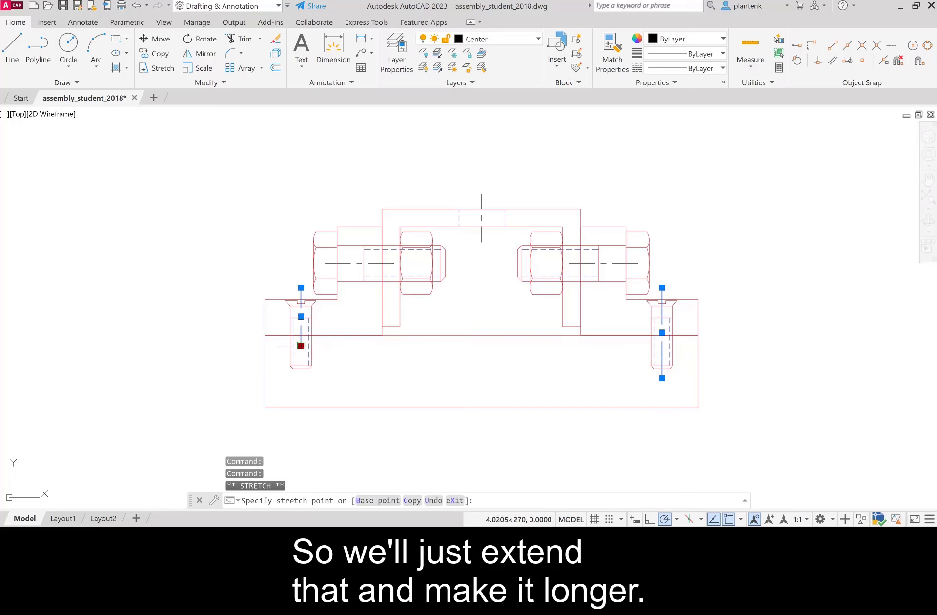
click(301, 378)
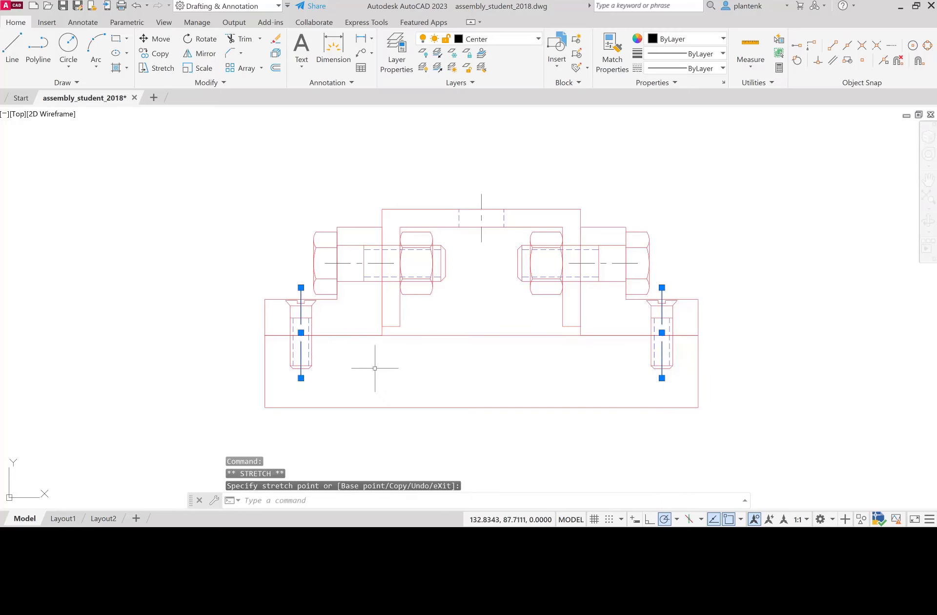
Step: Stretch the left bolt's center line outward about 12 units at the head end and about 35 units at the thread end
click(375, 263)
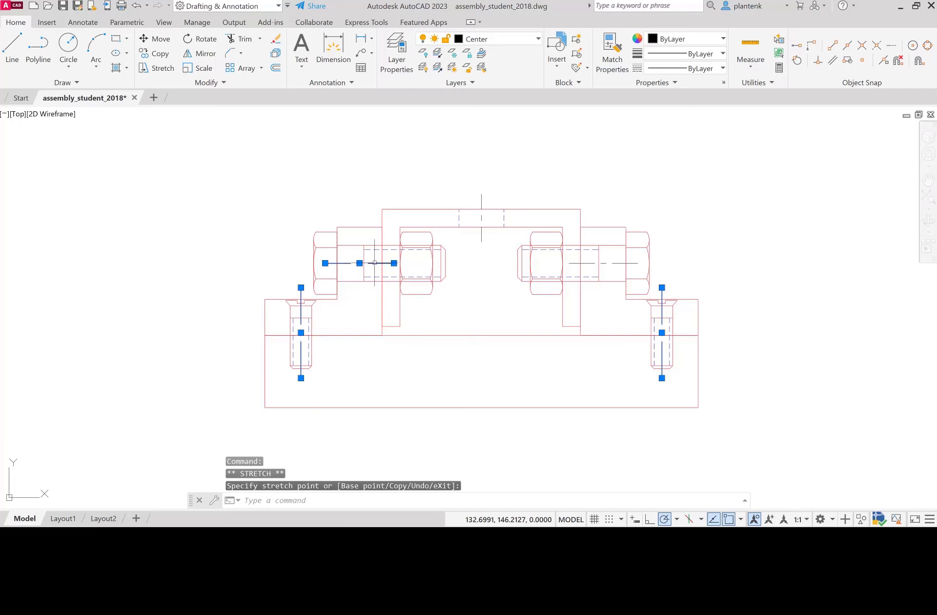
click(325, 263)
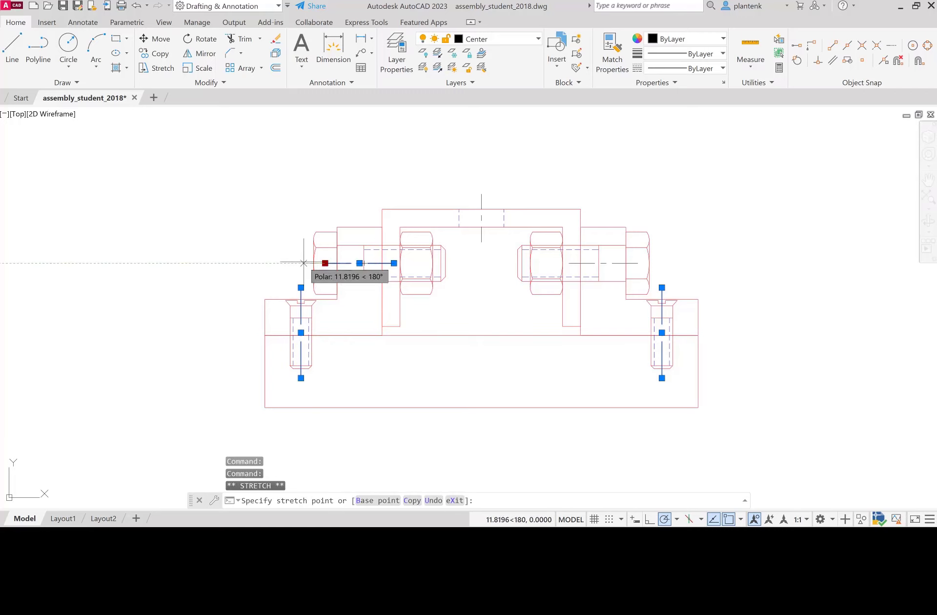
click(304, 263)
click(394, 263)
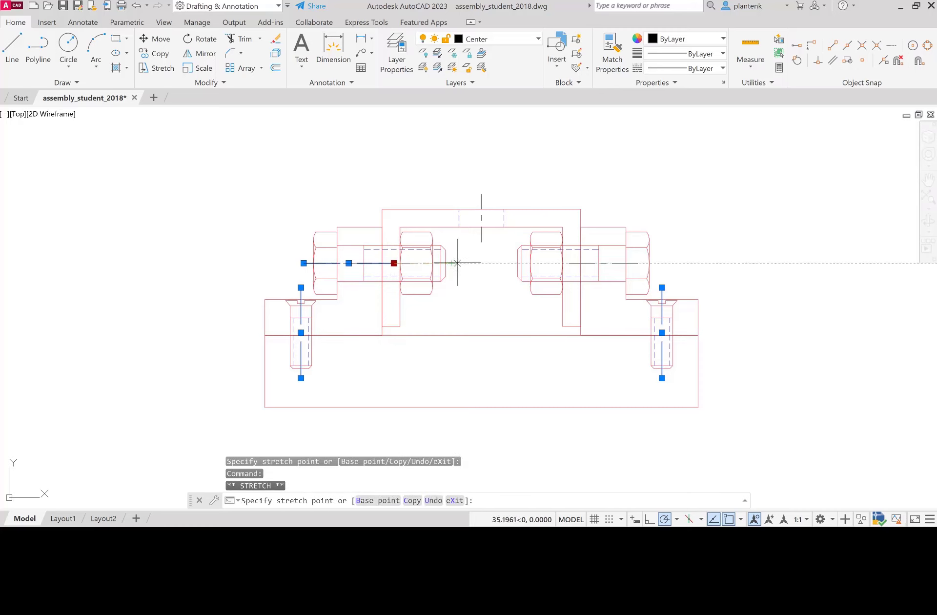
click(457, 263)
Step: Stretch both ends of the right bolt's center line to just beyond the thread tip and the head
click(570, 263)
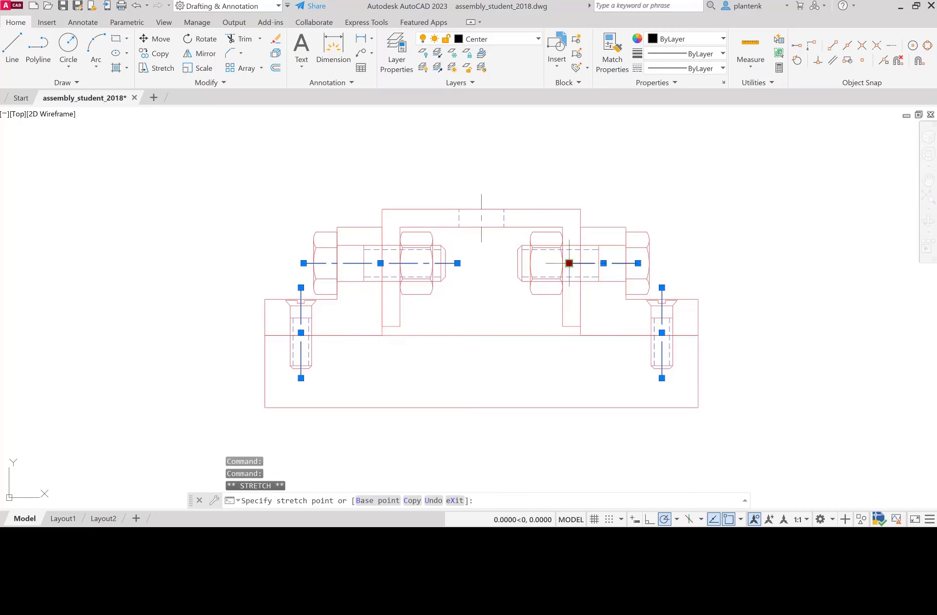
click(506, 263)
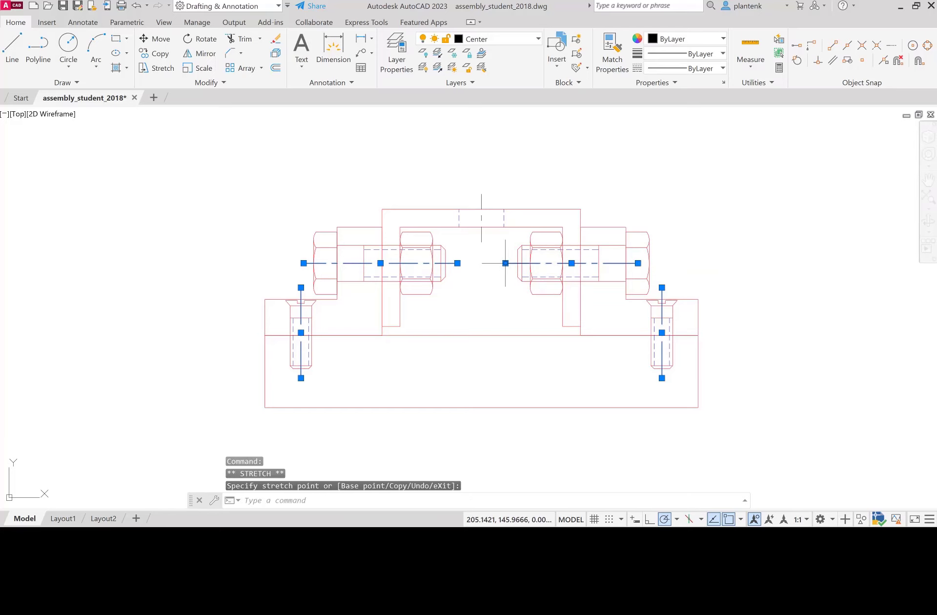
click(638, 264)
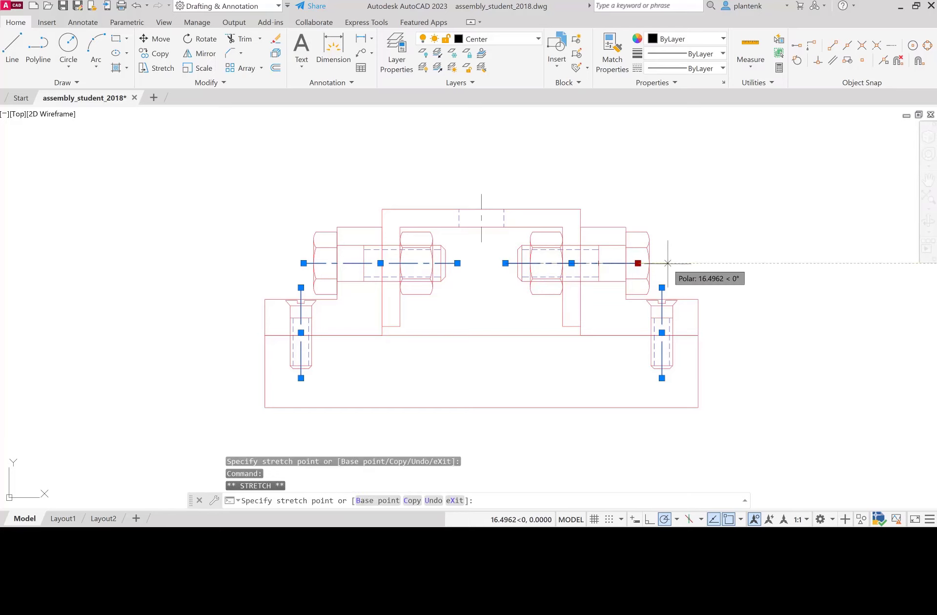
click(664, 263)
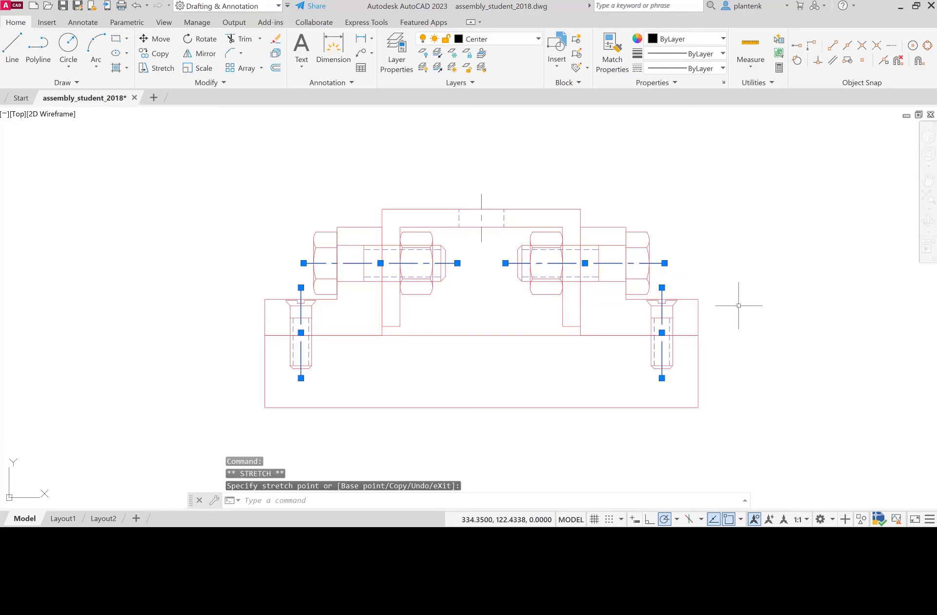
key(Escape)
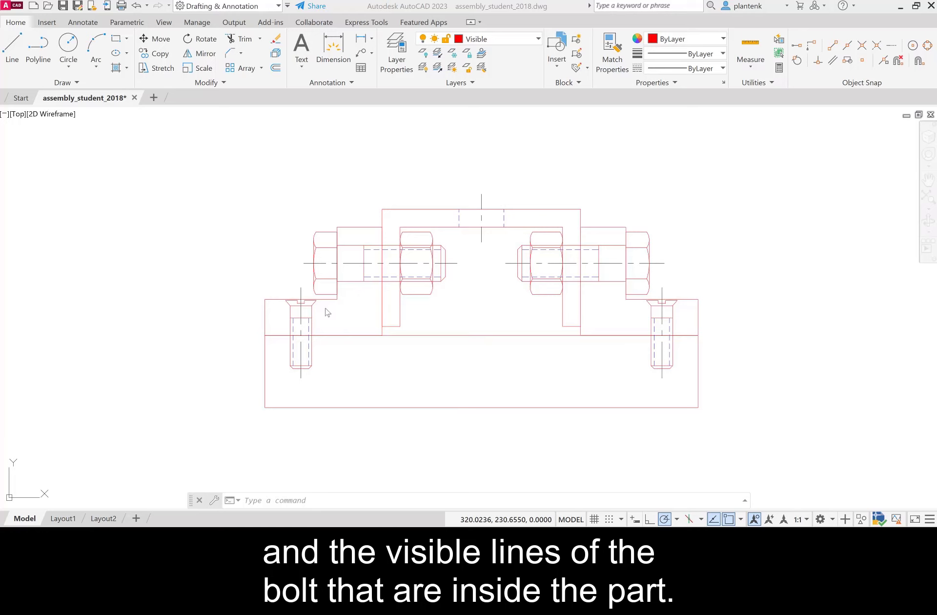
Step: Move the whole left cap screw, excluding its center line, to the Hidden layer
click(280, 295)
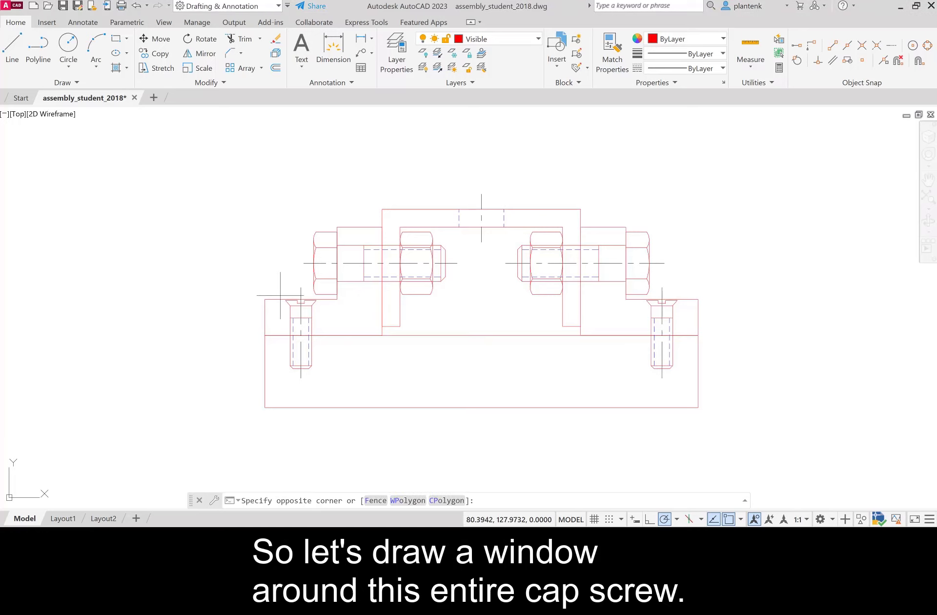
click(315, 373)
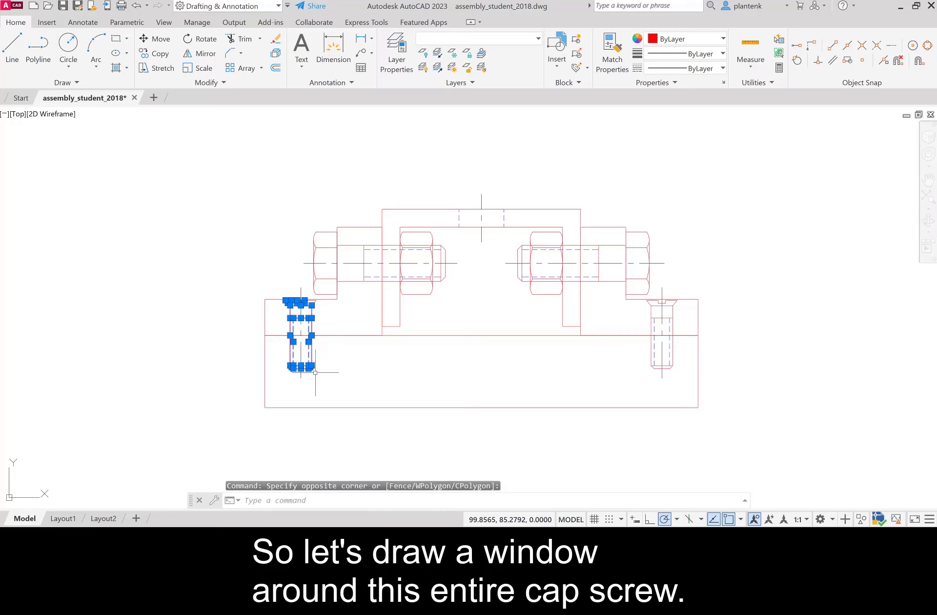
click(277, 293)
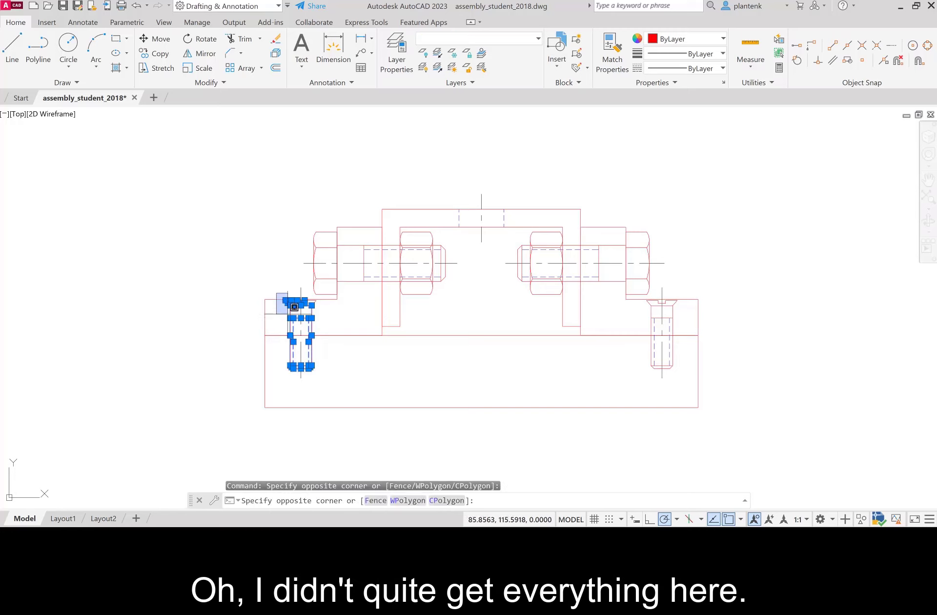
click(322, 375)
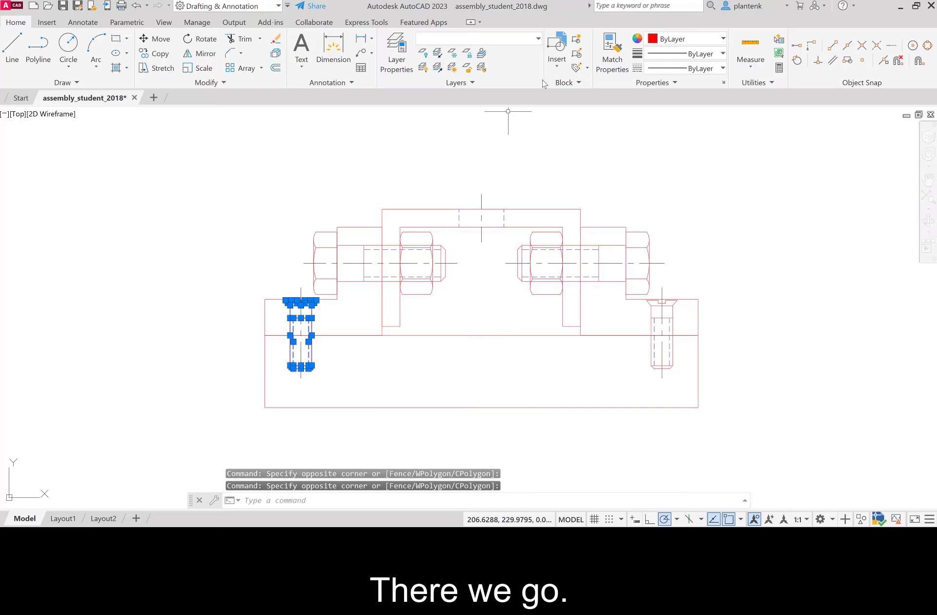
click(538, 39)
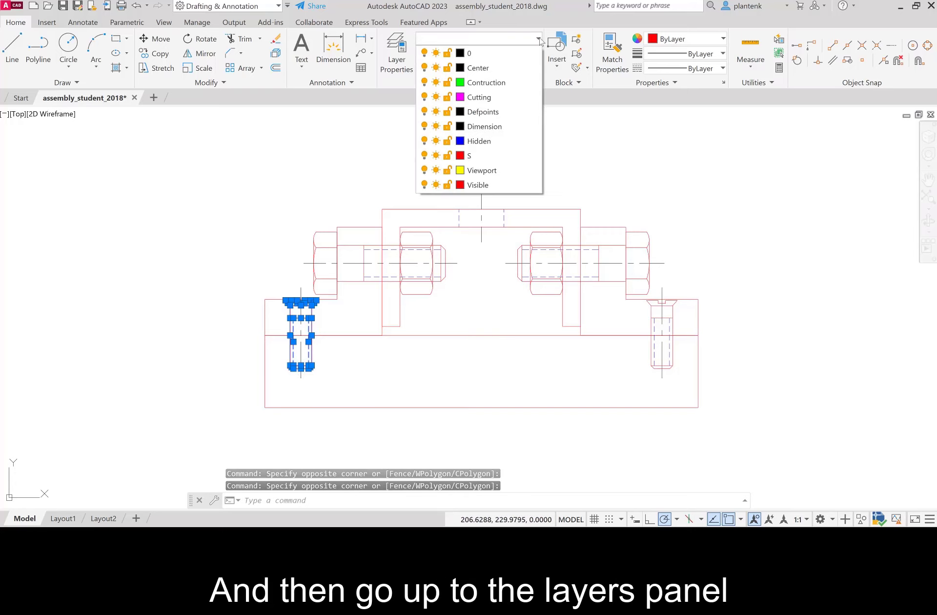
click(480, 142)
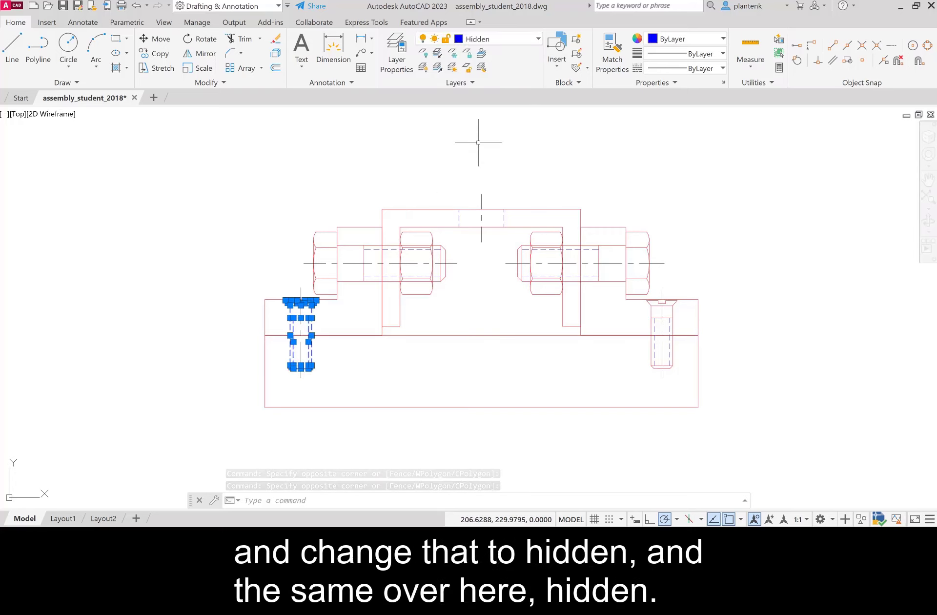
Step: Move the whole right cap screw, excluding its center line, to the Hidden layer and clear the selection
click(642, 296)
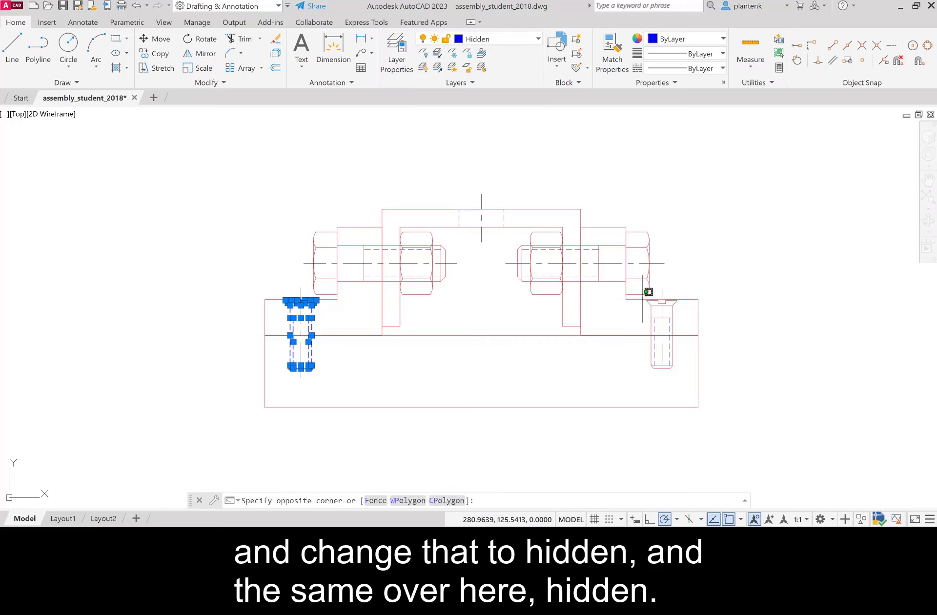
click(679, 372)
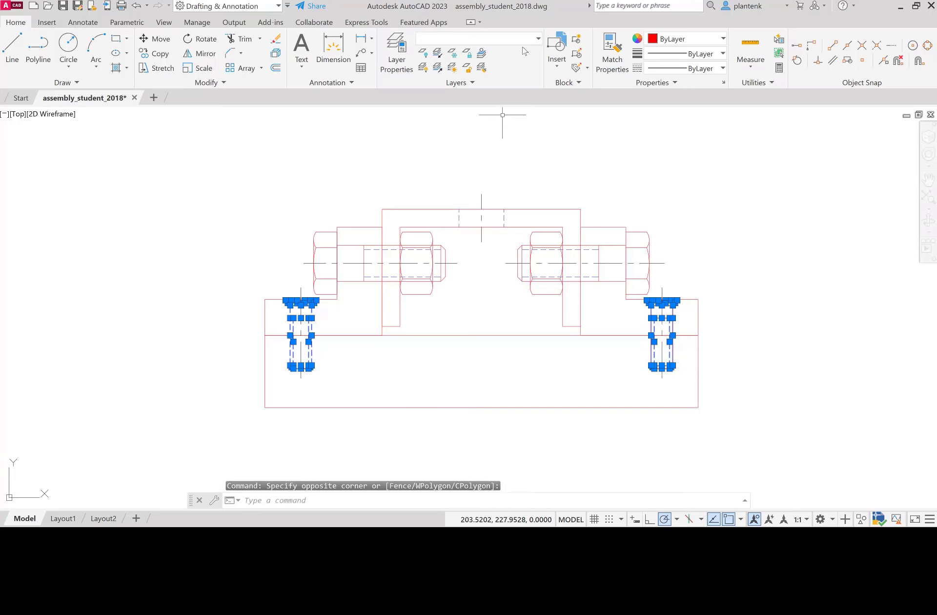
click(538, 39)
click(491, 141)
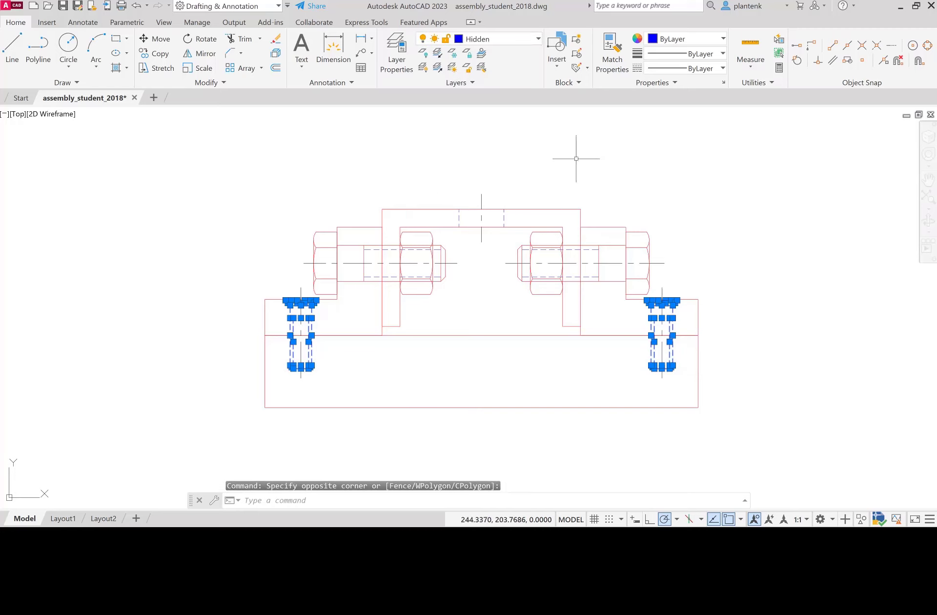
key(Escape)
key(Escape)
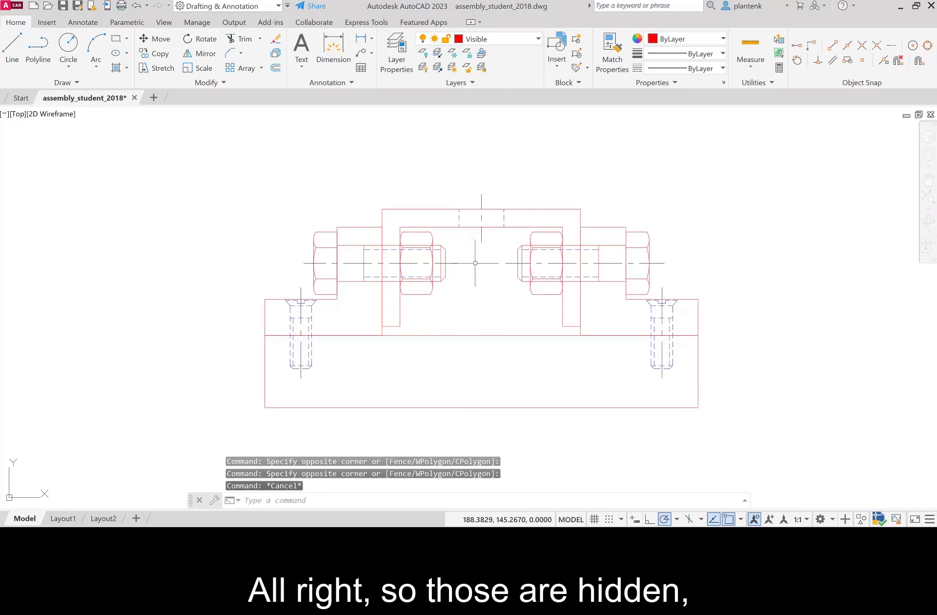
Step: Move the left bolt's upper and lower shank lines and its vertical thread-end line to the Hidden layer
click(332, 243)
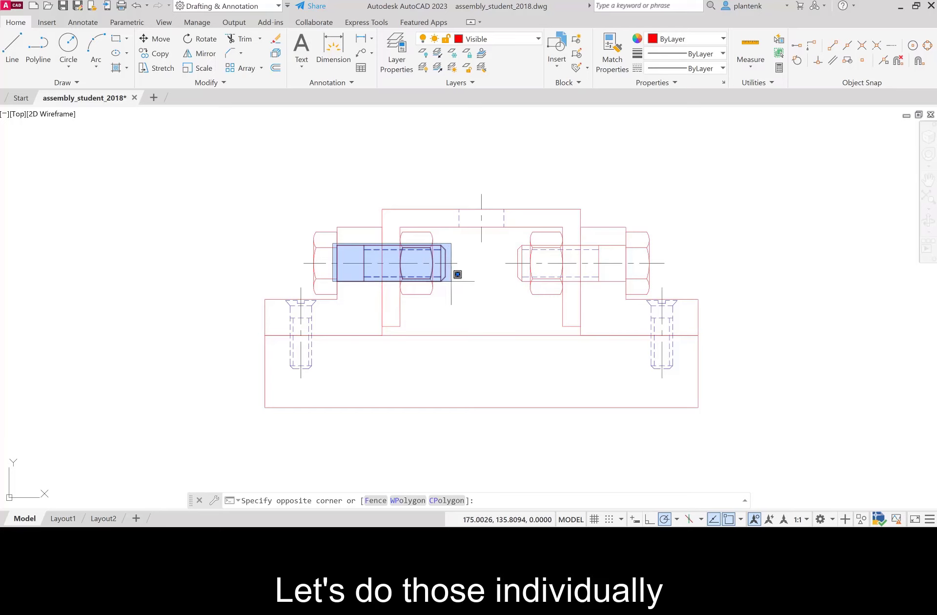
key(Escape)
click(352, 246)
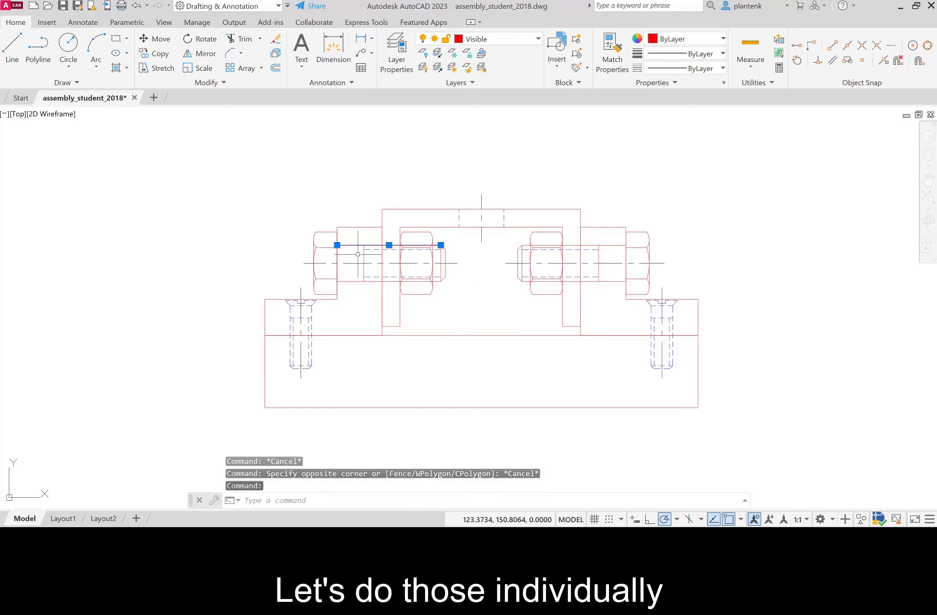
click(365, 258)
click(352, 281)
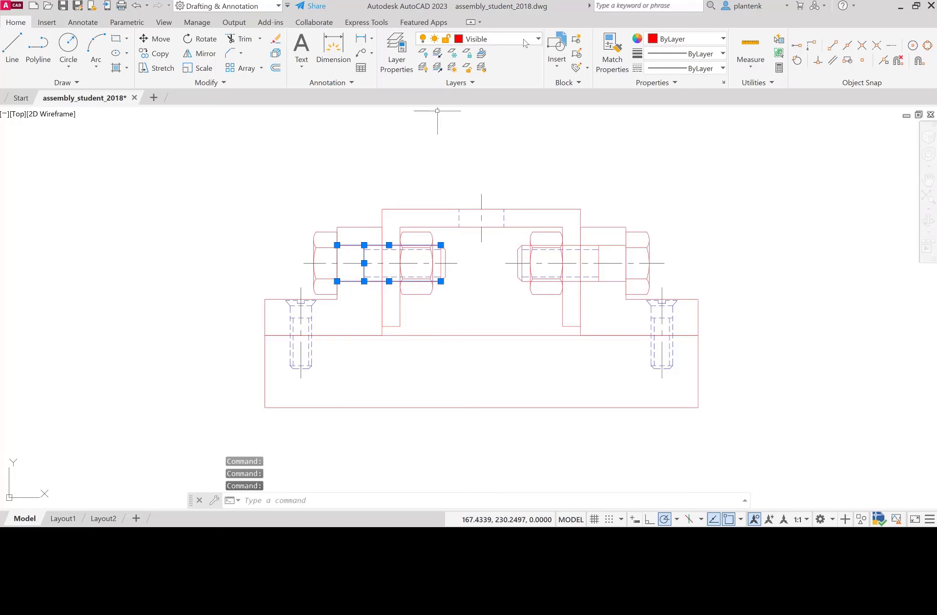
click(539, 39)
click(466, 138)
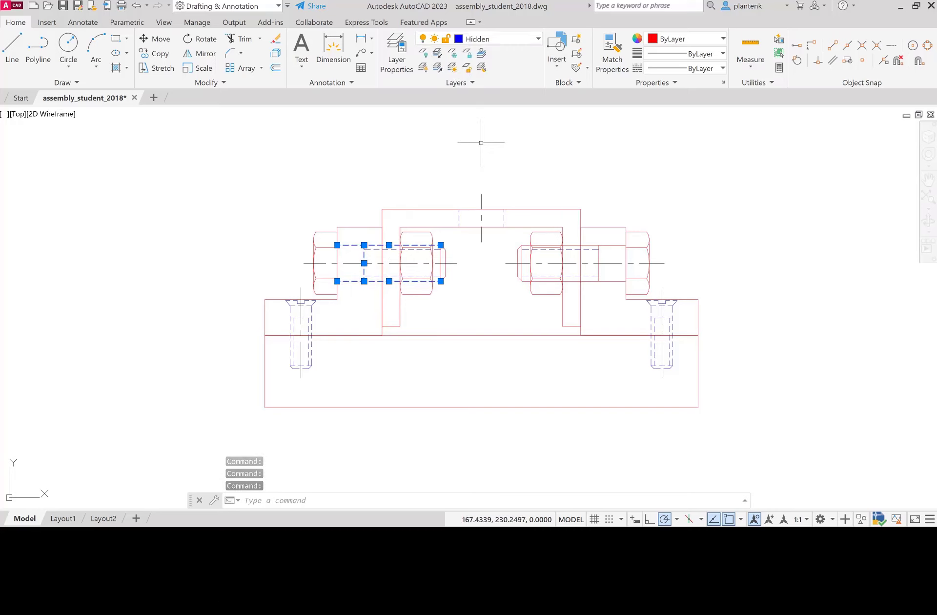
Step: Move the right bolt's upper and lower shank lines and its vertical thread-end line to the Hidden layer
click(616, 245)
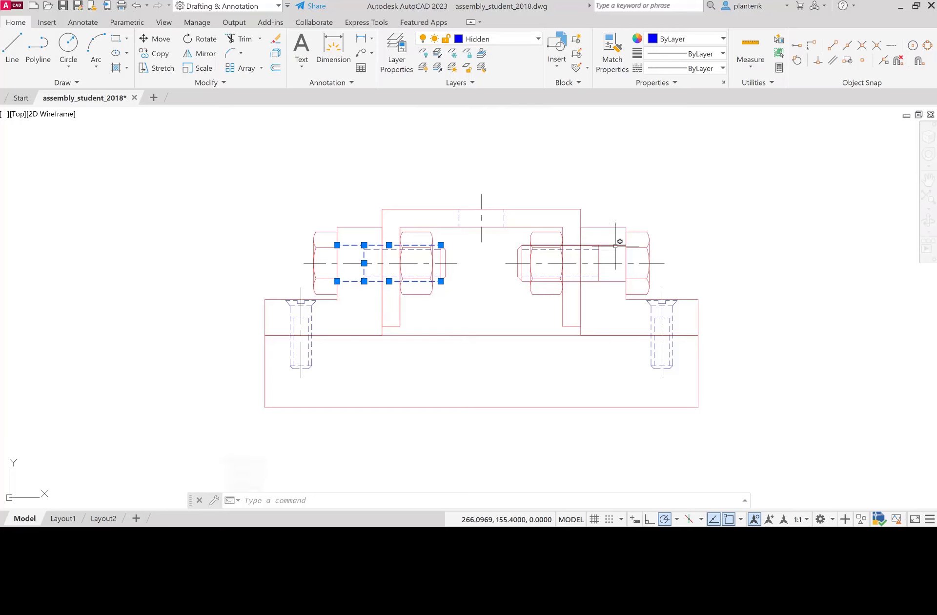
click(608, 282)
click(599, 266)
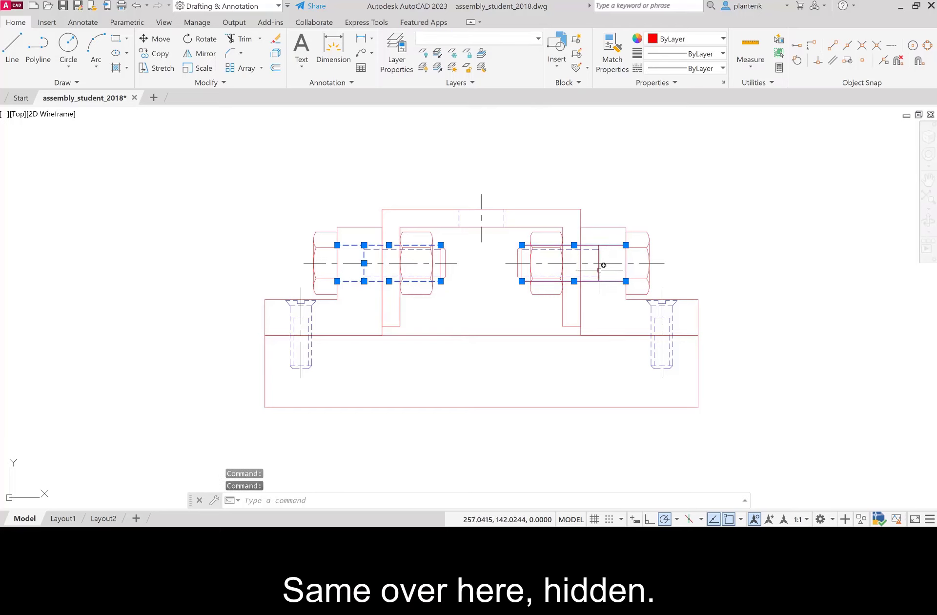
click(538, 39)
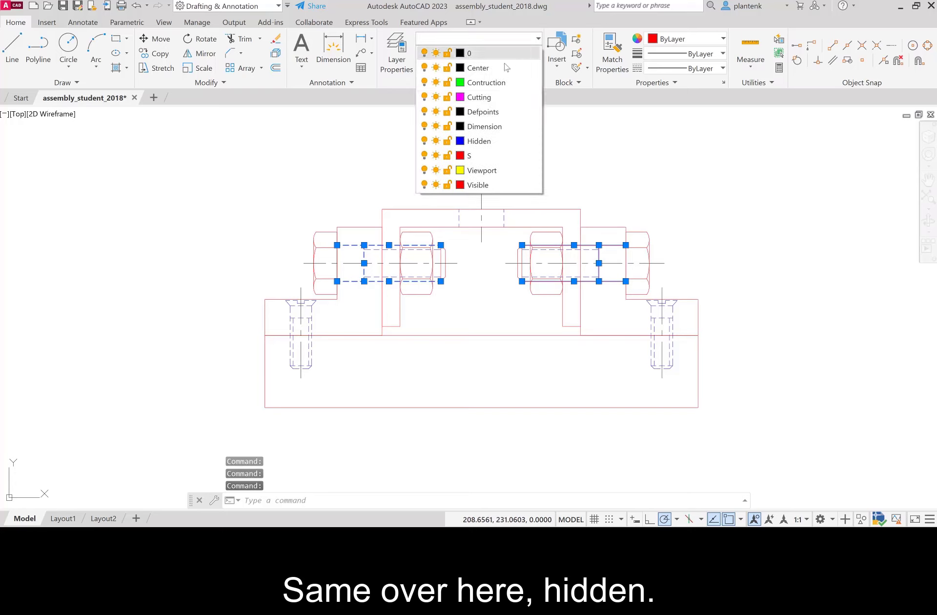
click(466, 138)
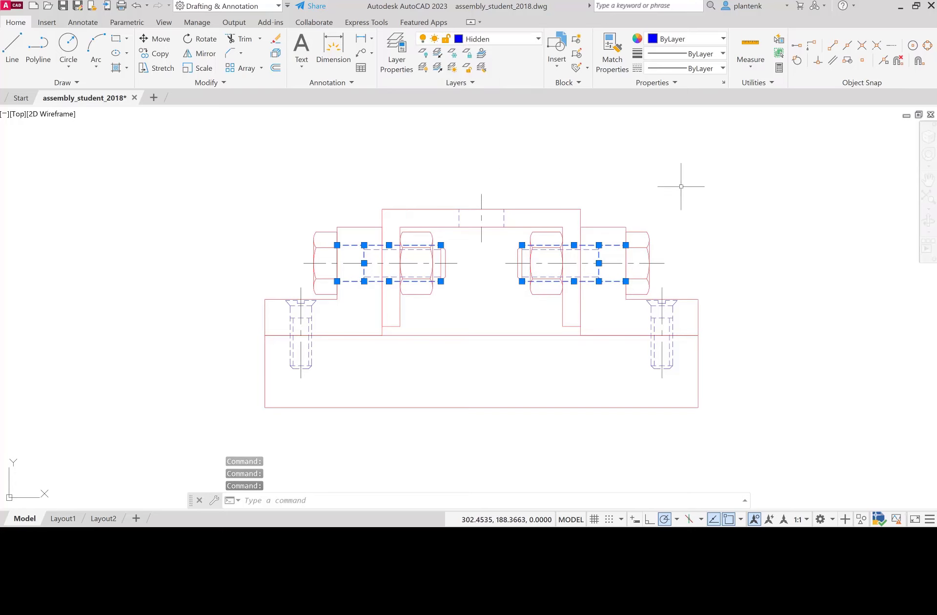
key(Escape)
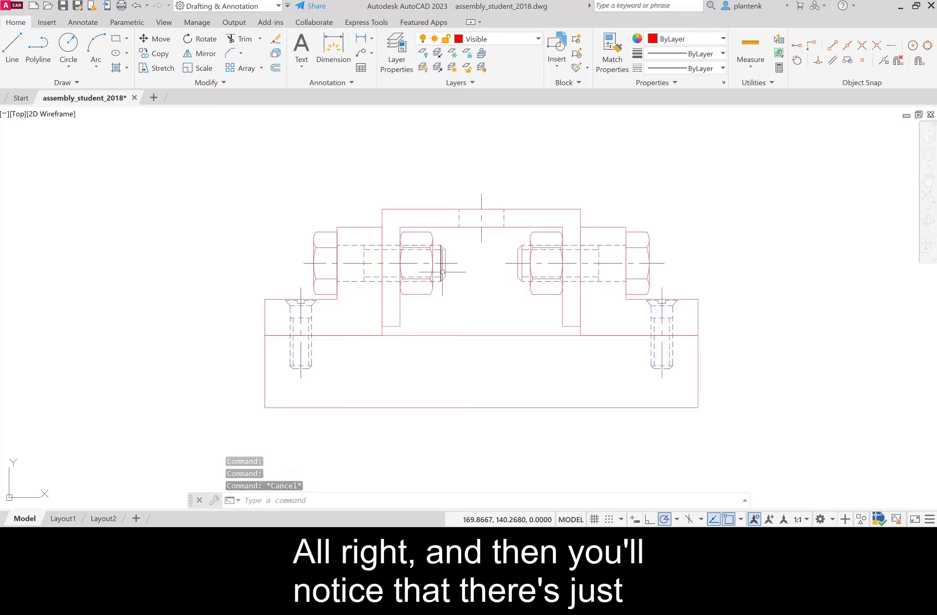
Step: Trim the left bolt's upper and lower hidden outer lines between the nut face and the chamfered tip
scroll(444, 270, down, 2)
scroll(444, 270, up, 6)
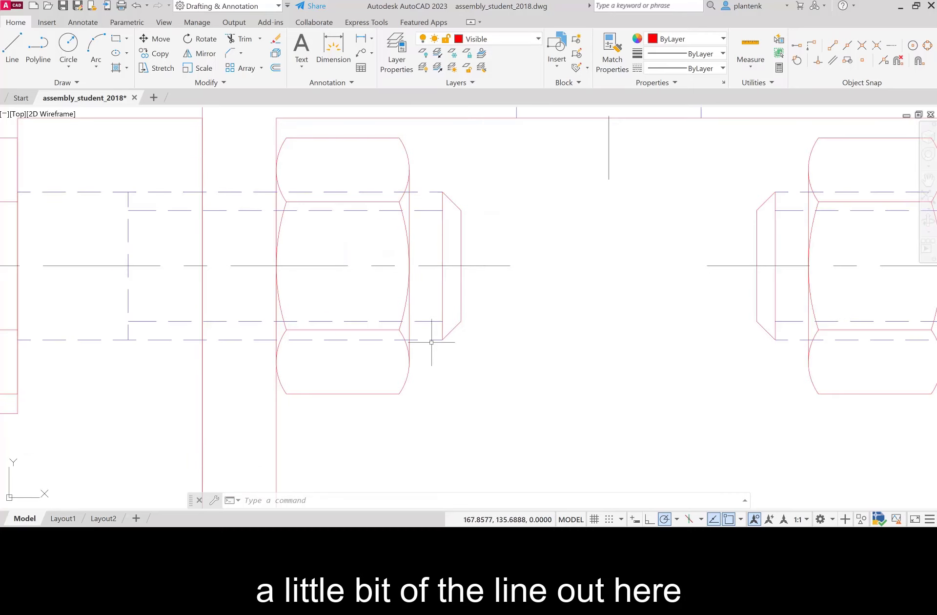
click(241, 40)
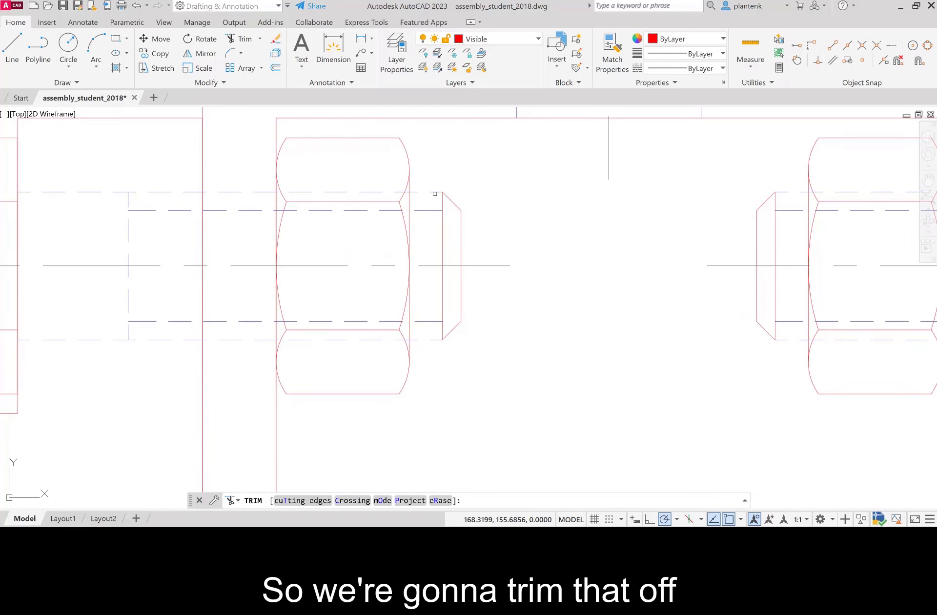
click(435, 192)
click(439, 336)
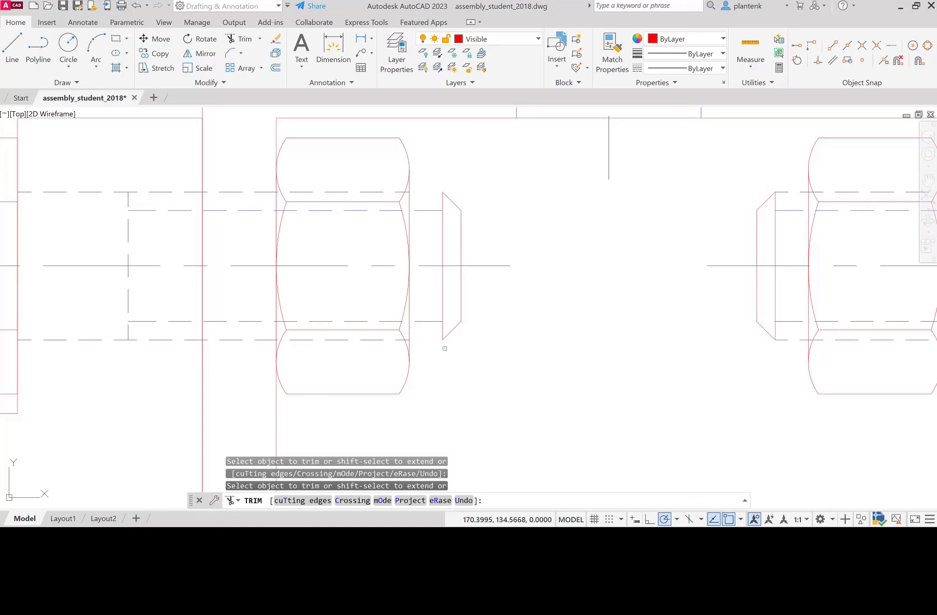
Step: Draw two 4.5-unit lines on the Visible layer joining the left nut's face to the upper and lower chamfer corners of the bolt tip
click(12, 48)
click(443, 192)
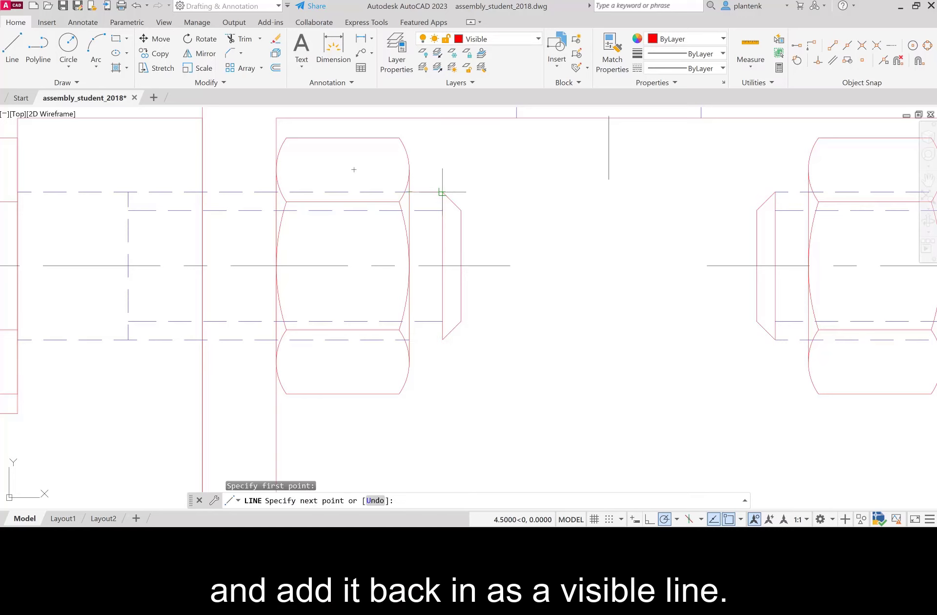
key(Return)
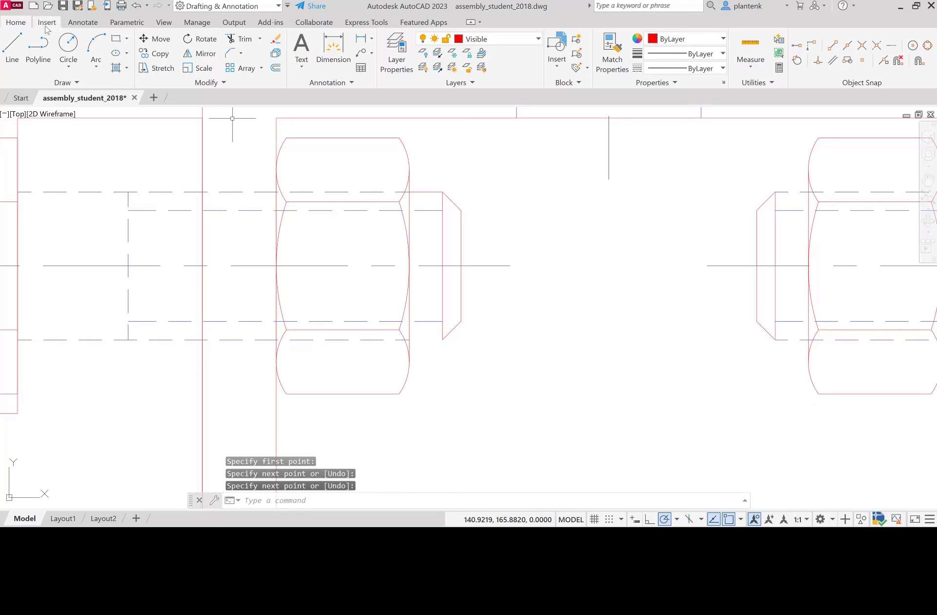
click(13, 49)
click(409, 339)
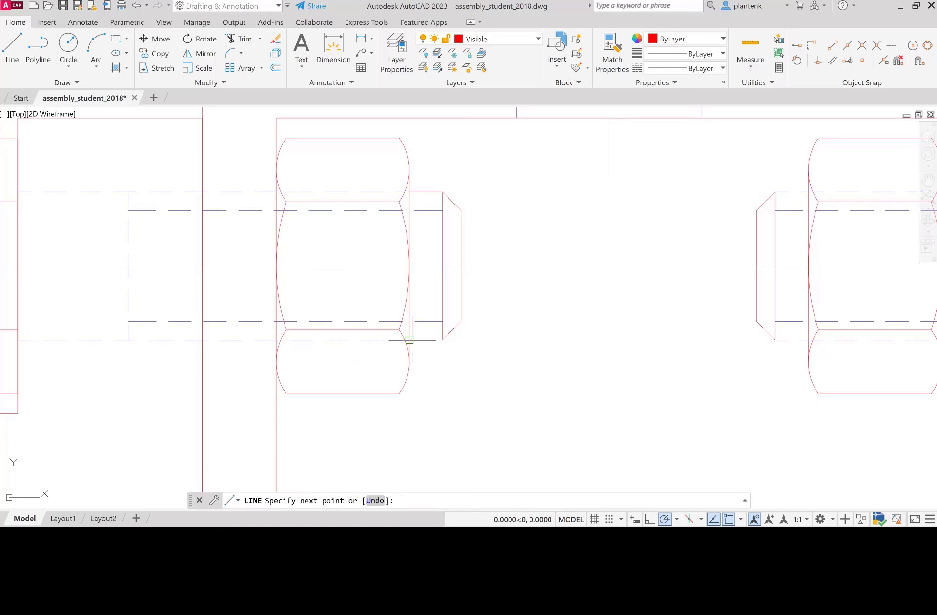
click(442, 340)
key(Return)
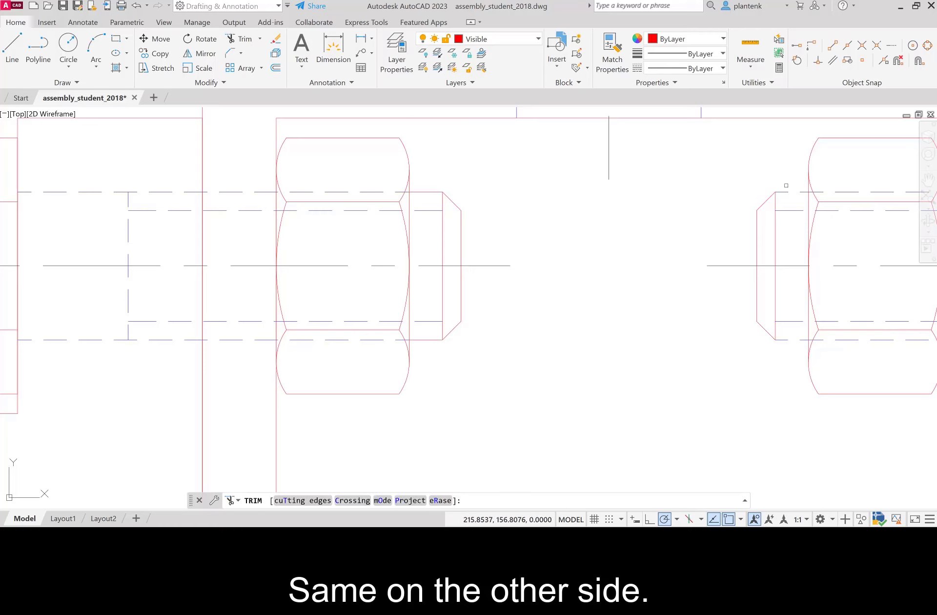
Step: Trim the right bolt's upper and lower hidden outer lines between the nut face and the chamfered tip
click(790, 193)
click(790, 340)
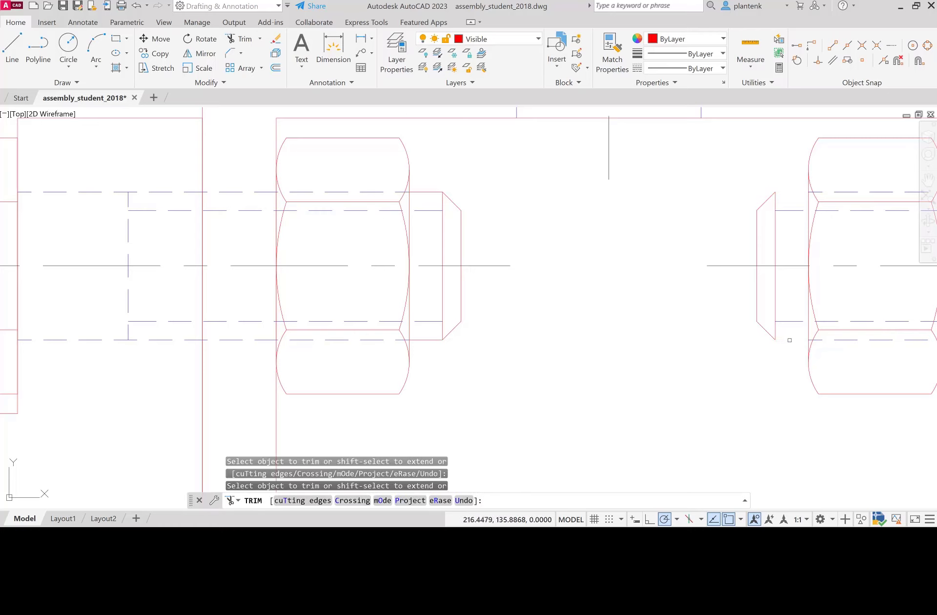
key(Return)
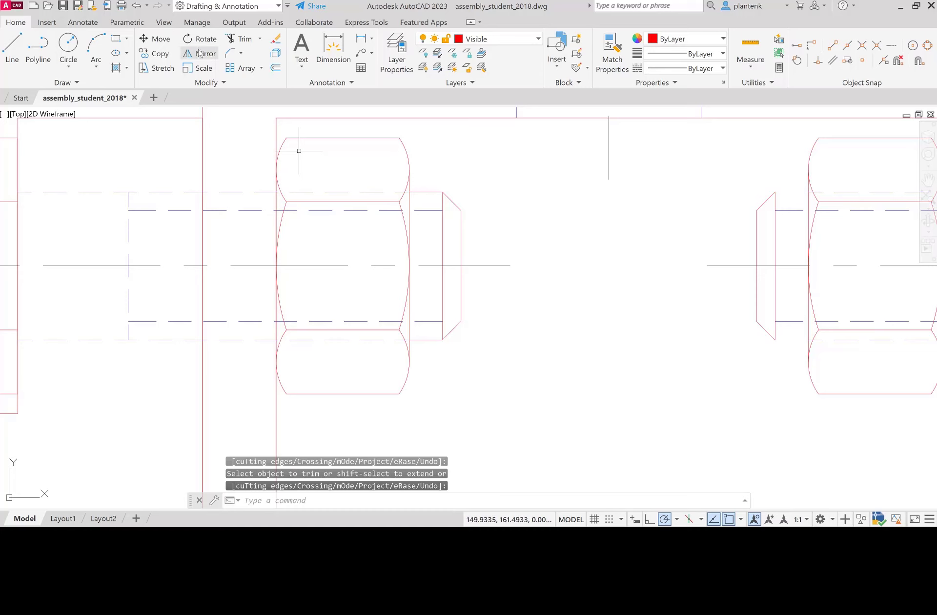
Step: Draw two 4.5-unit lines on the Visible layer joining the right nut's face to the upper and lower chamfer corners of the bolt tip
click(13, 51)
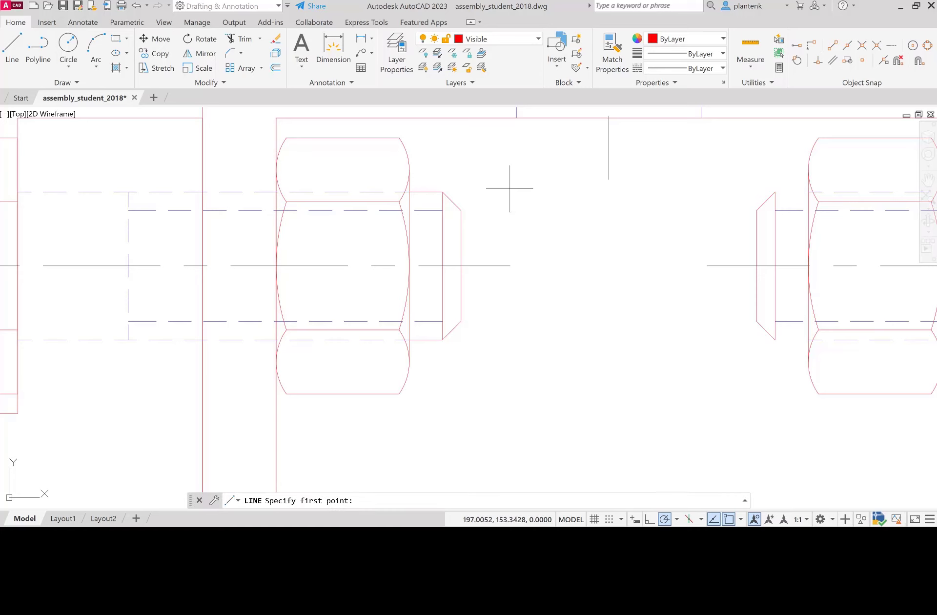
click(809, 191)
click(776, 192)
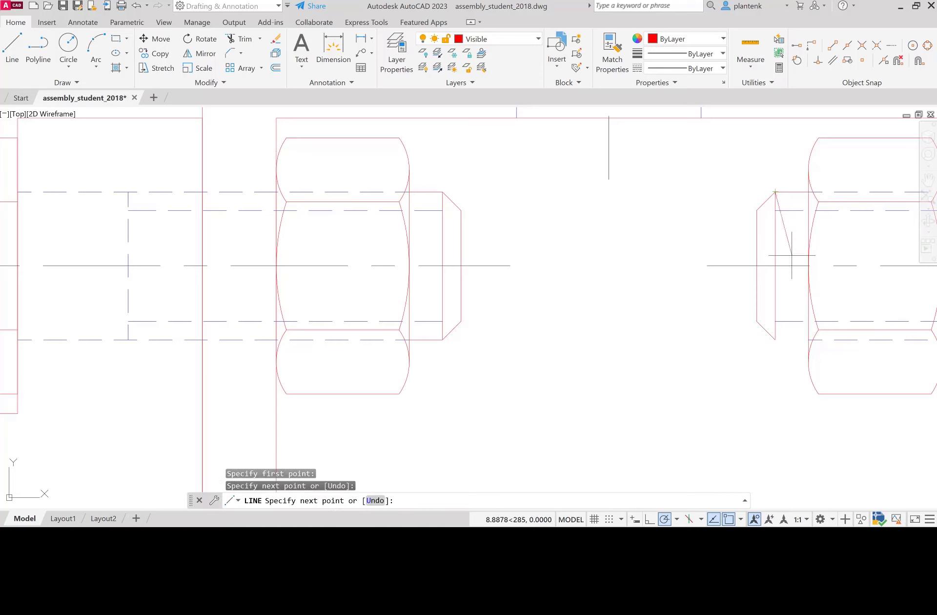
key(Return)
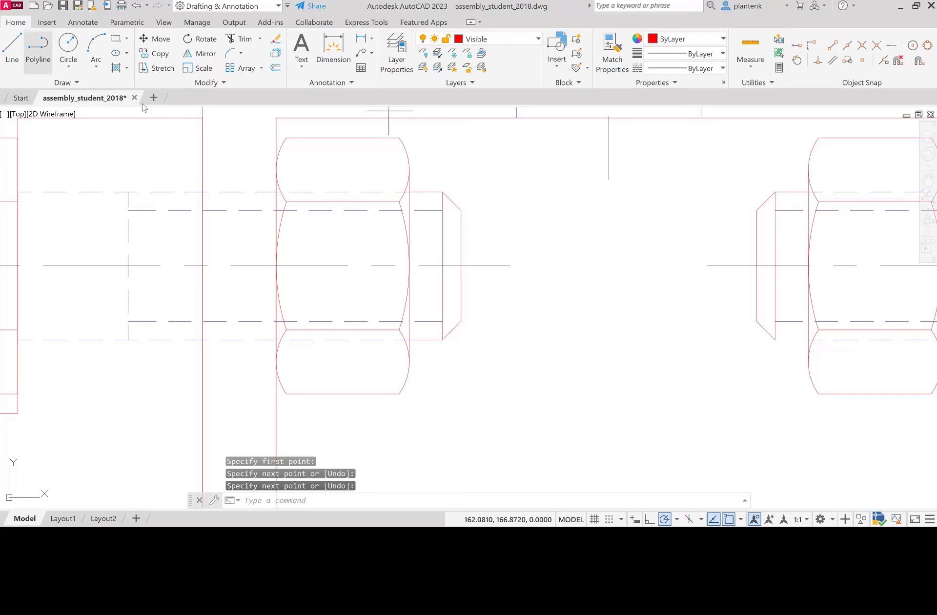
click(12, 51)
click(809, 339)
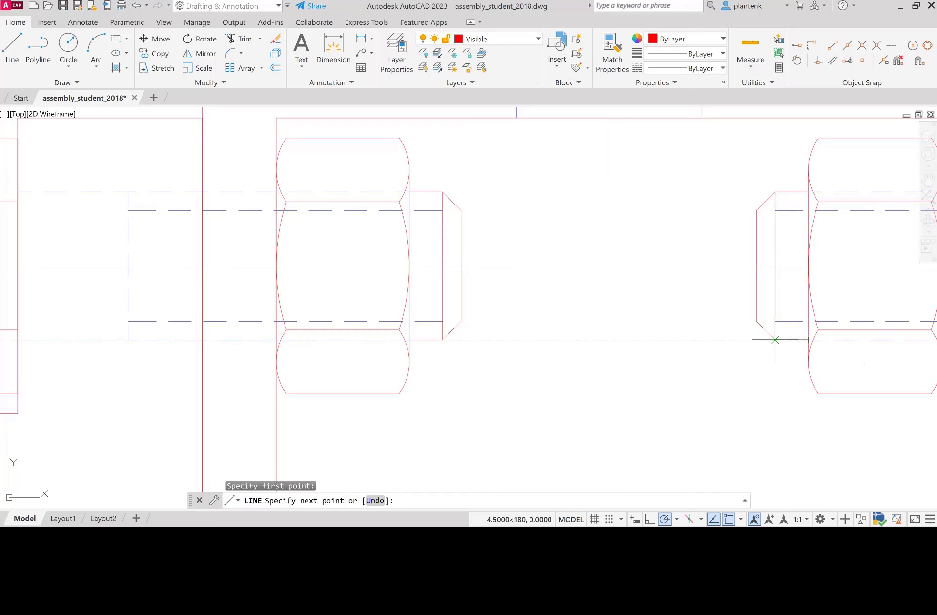
click(775, 340)
key(Return)
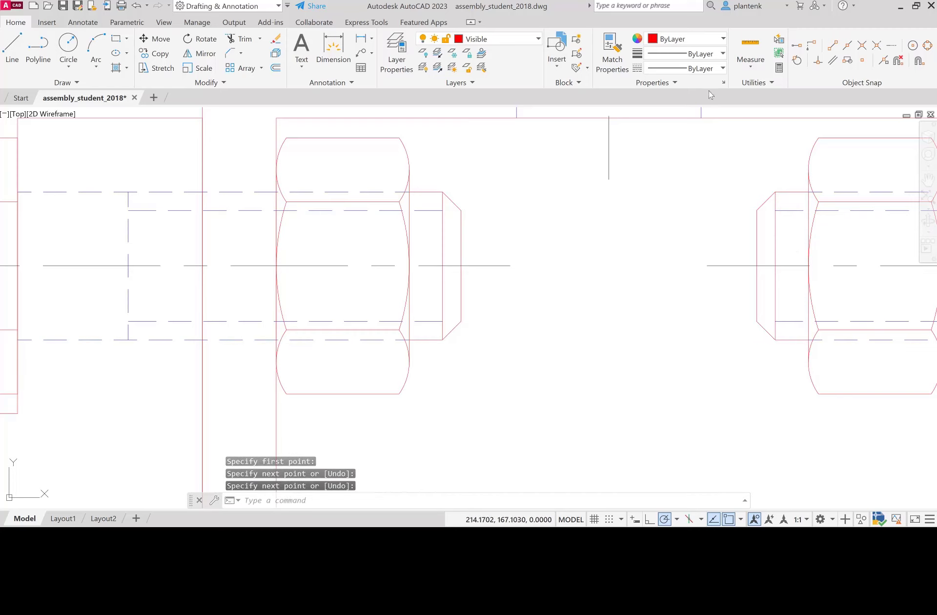
scroll(590, 310, down, 8)
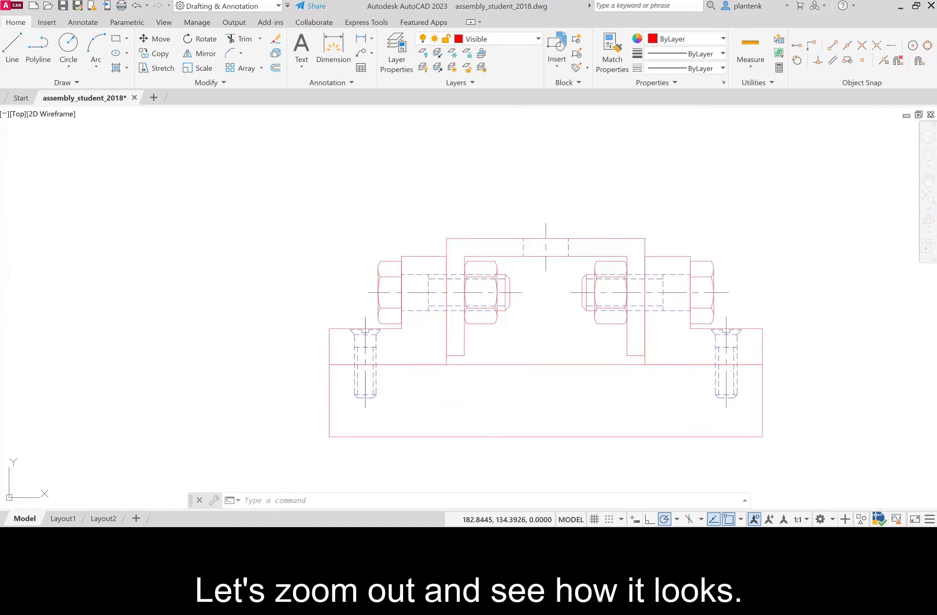
mouse_move(546, 310)
middle_down()
mouse_move(540, 272)
mouse_move(523, 253)
middle_up()
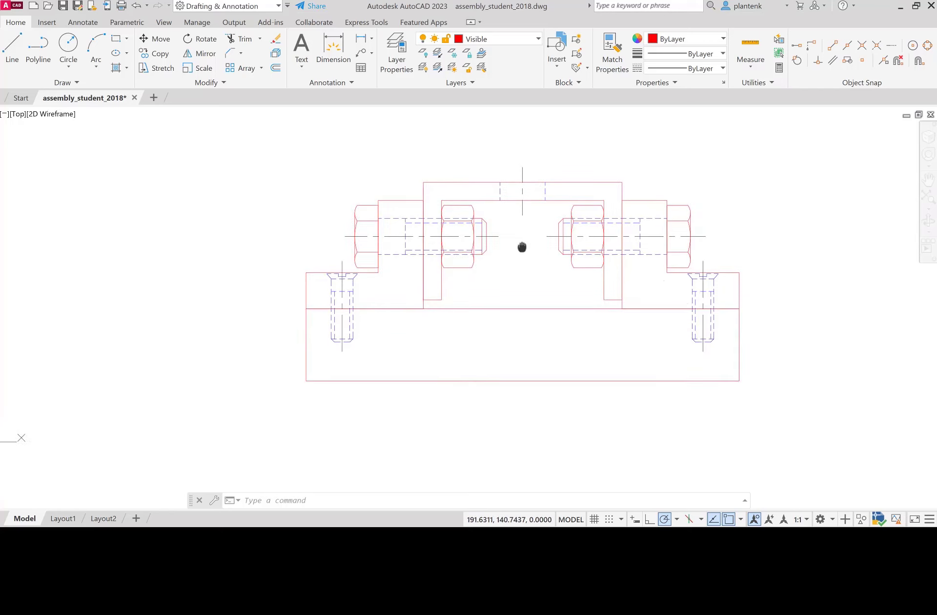